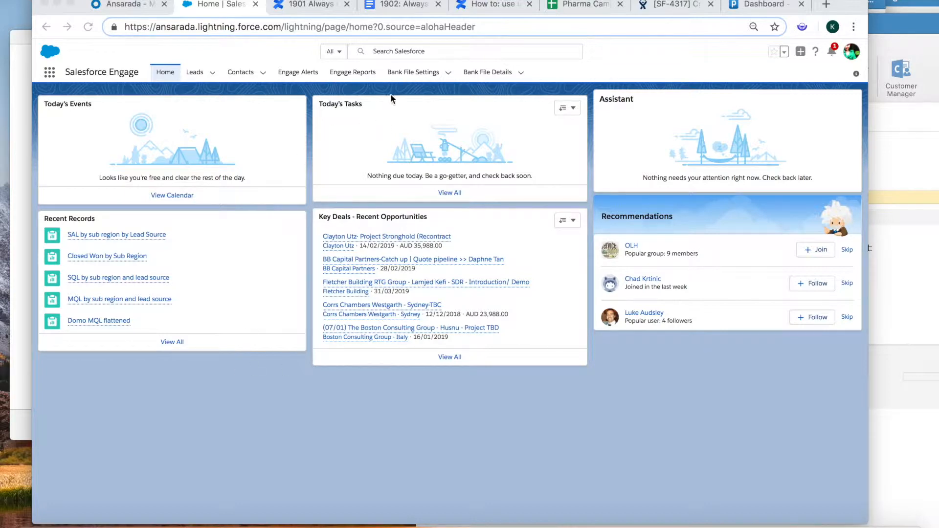
- Search Salesforce for 'sdr p' and open the FY19 APAC SDR Prospecting [Parent] campaign
{"action": "left_click", "coordinate": [395, 51]}
{"action": "left_click", "coordinate": [397, 53]}
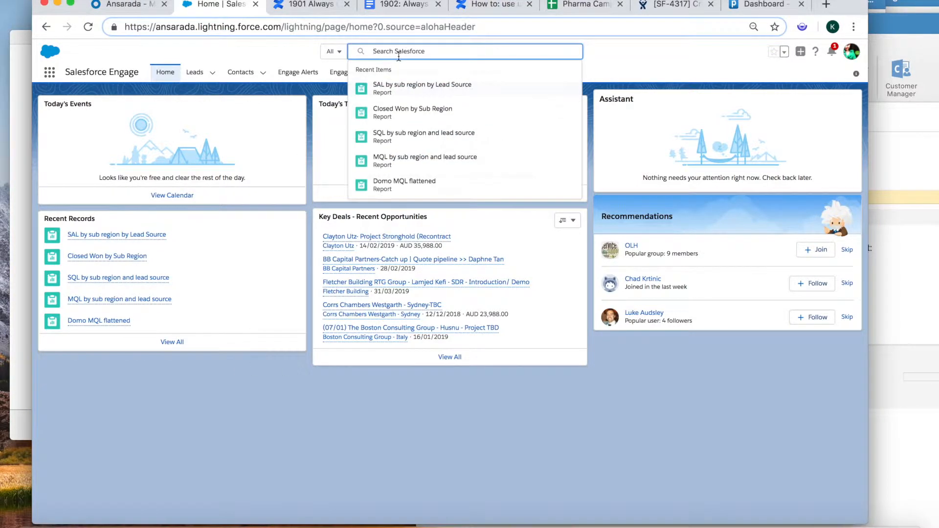
{"action": "type", "text": "sdr p"}
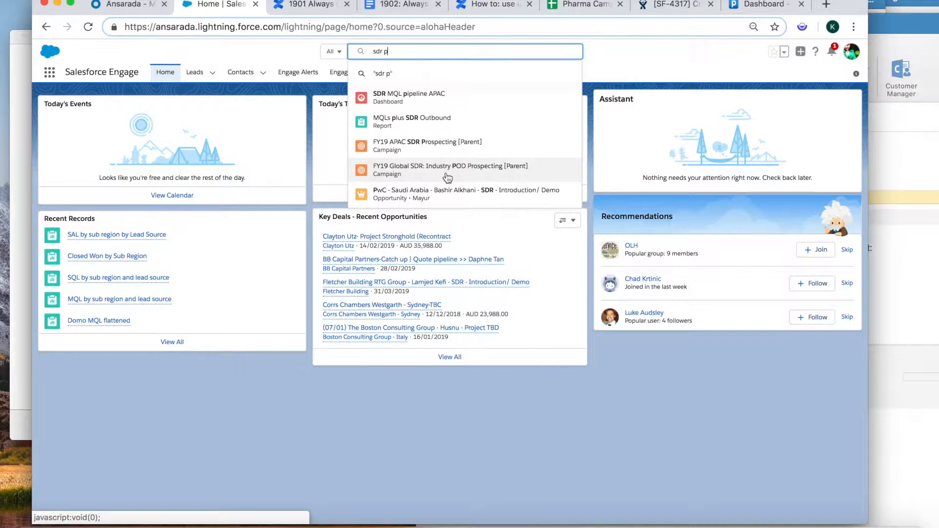
{"action": "left_click", "coordinate": [443, 144]}
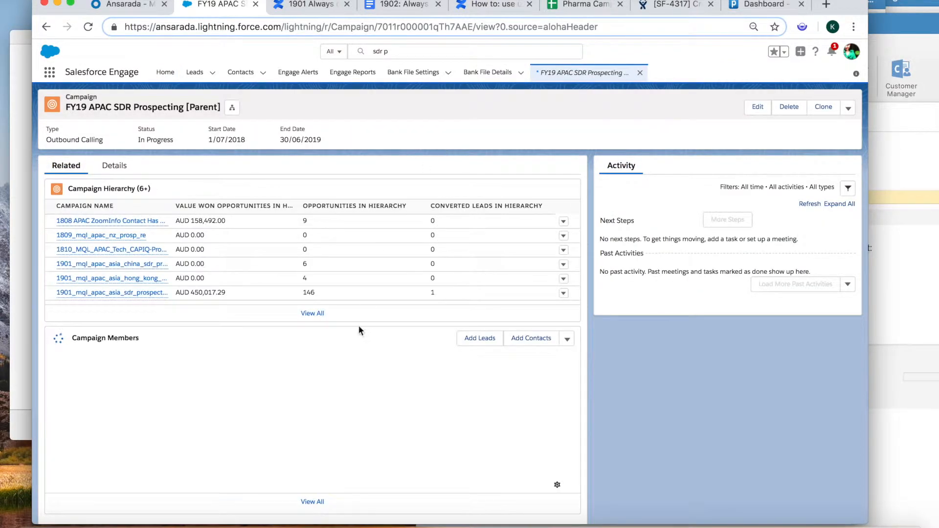
- Open the 1901 finance-health child campaign from the parent's full Campaign Hierarchy list
{"action": "left_click", "coordinate": [309, 313]}
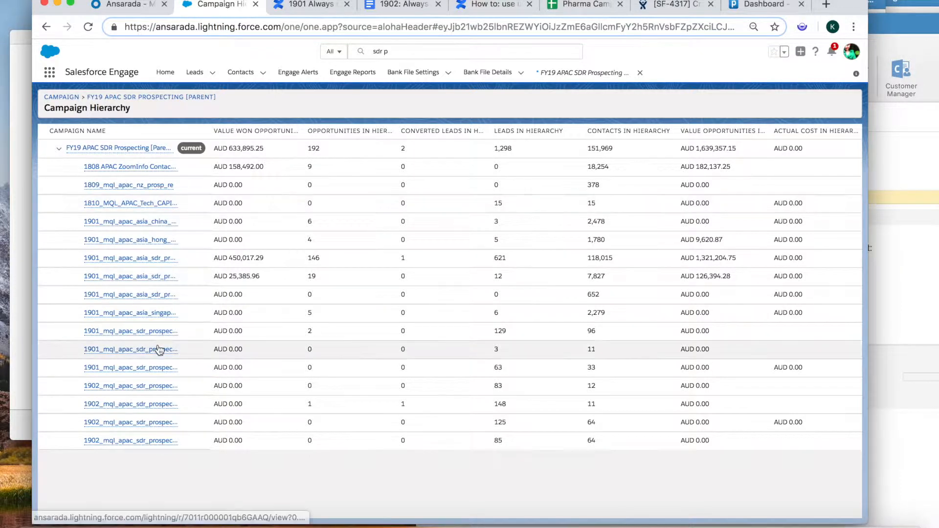
{"action": "mouse_move", "coordinate": [156, 442]}
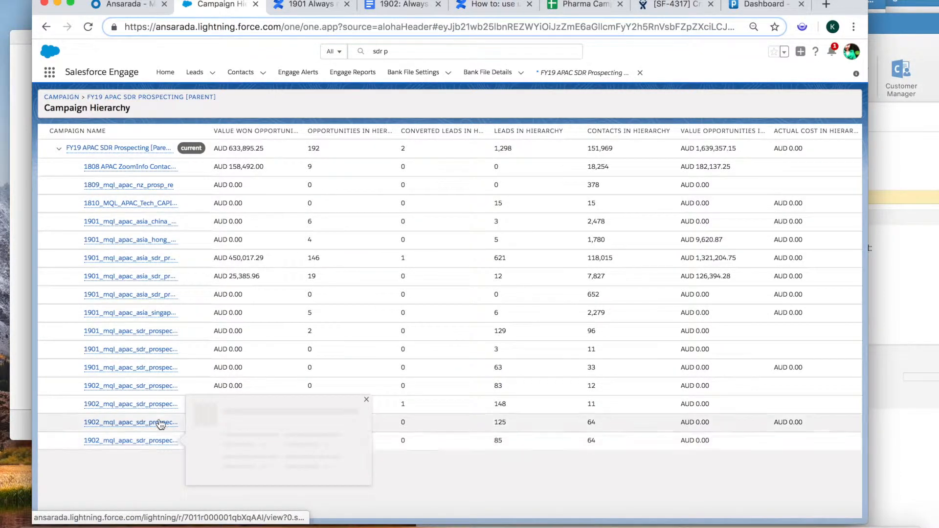
{"action": "left_click", "coordinate": [150, 277]}
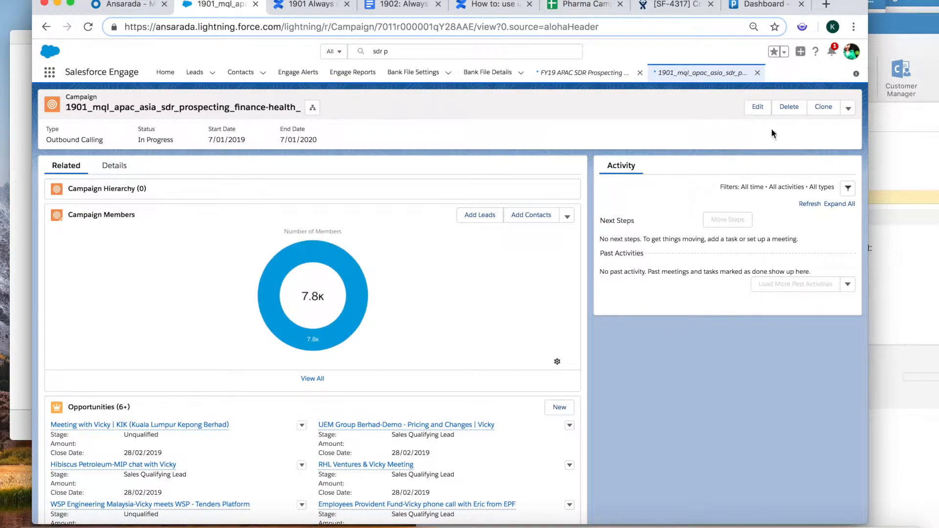
- Clone the 1901 campaign and rename the copy 1902_mql_apac_anz_sdr_prospecting_health_pharma
{"action": "left_click", "coordinate": [823, 108]}
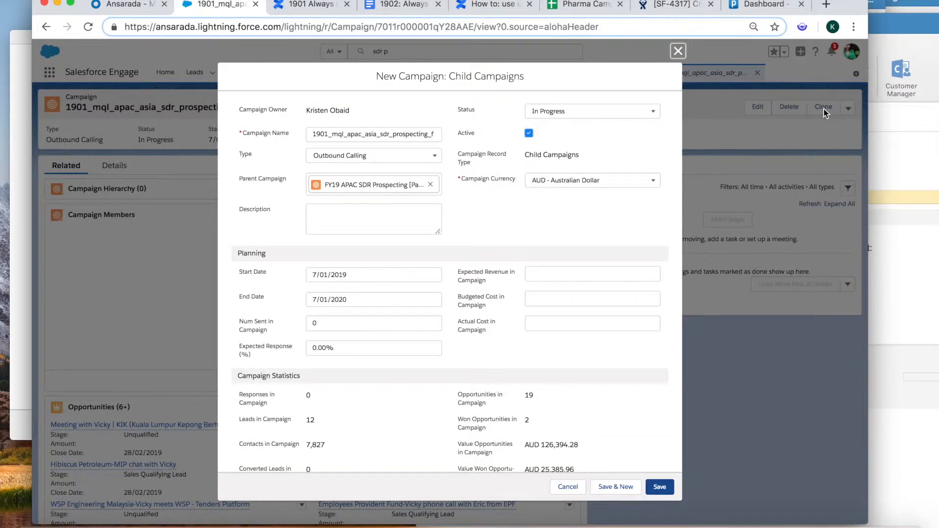
{"action": "left_click", "coordinate": [328, 135]}
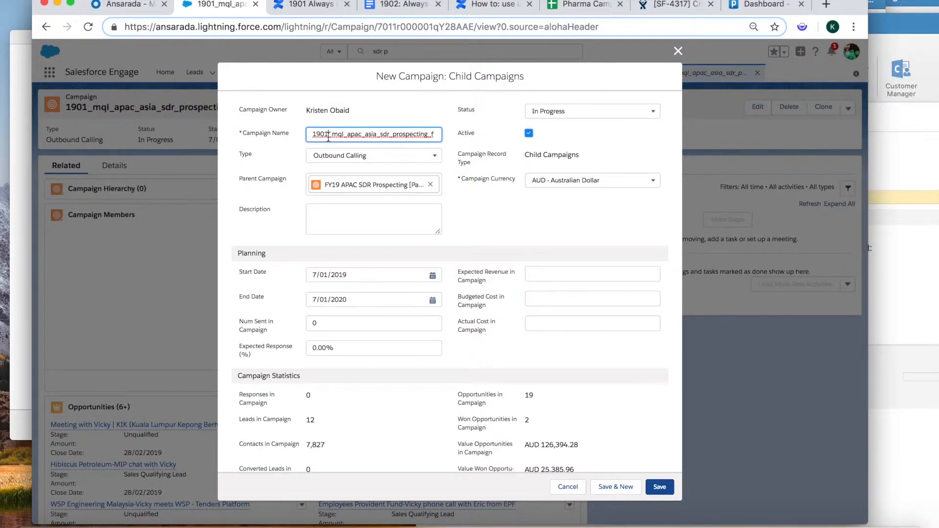
{"action": "key", "text": "BackSpace"}
{"action": "type", "text": "2"}
{"action": "left_click", "coordinate": [377, 134]}
{"action": "key", "text": "BackSpace"}
{"action": "key", "text": "BackSpace"}
{"action": "key", "text": "BackSpace"}
{"action": "type", "text": "nz"}
{"action": "key", "text": "Right"}
{"action": "key", "text": "Right"}
{"action": "key", "text": "Right"}
{"action": "key", "text": "Right"}
{"action": "key", "text": "Right"}
{"action": "key", "text": "Right"}
{"action": "key", "text": "Right"}
{"action": "key", "text": "Right"}
{"action": "key", "text": "Right"}
{"action": "key", "text": "Right"}
{"action": "key", "text": "Right"}
{"action": "key", "text": "Right"}
{"action": "key", "text": "Right"}
{"action": "key", "text": "Right"}
{"action": "key", "text": "Right"}
{"action": "key", "text": "Right"}
{"action": "key", "text": "BackSpace"}
{"action": "key", "text": "BackSpace"}
{"action": "key", "text": "BackSpace"}
{"action": "key", "text": "BackSpace"}
{"action": "key", "text": "BackSpace"}
{"action": "key", "text": "BackSpace"}
{"action": "key", "text": "BackSpace"}
{"action": "key", "text": "BackSpace"}
{"action": "key", "text": "BackSpace"}
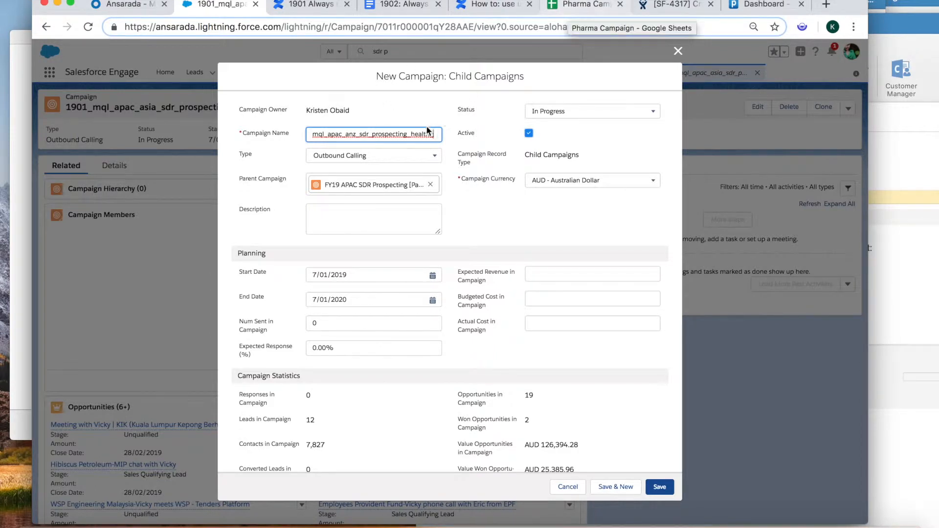
{"action": "type", "text": "pharma"}
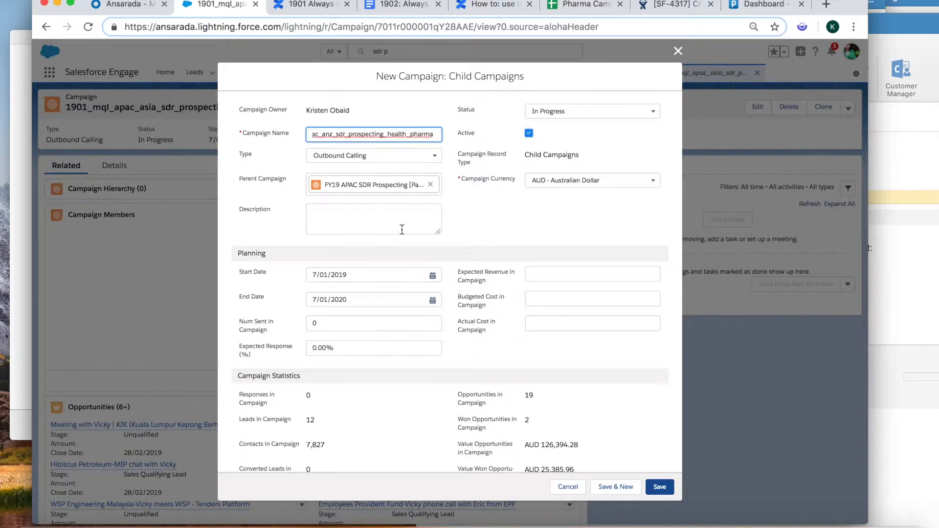
- Keep Outbound Calling type and the same parent, save, then select the new campaign's name
{"action": "left_click", "coordinate": [392, 156]}
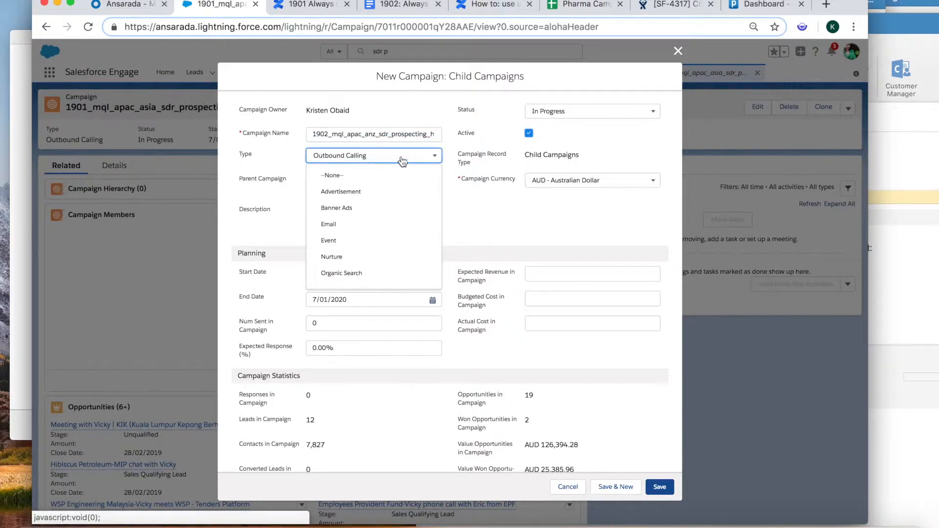
{"action": "left_click", "coordinate": [410, 156]}
{"action": "left_click", "coordinate": [401, 185]}
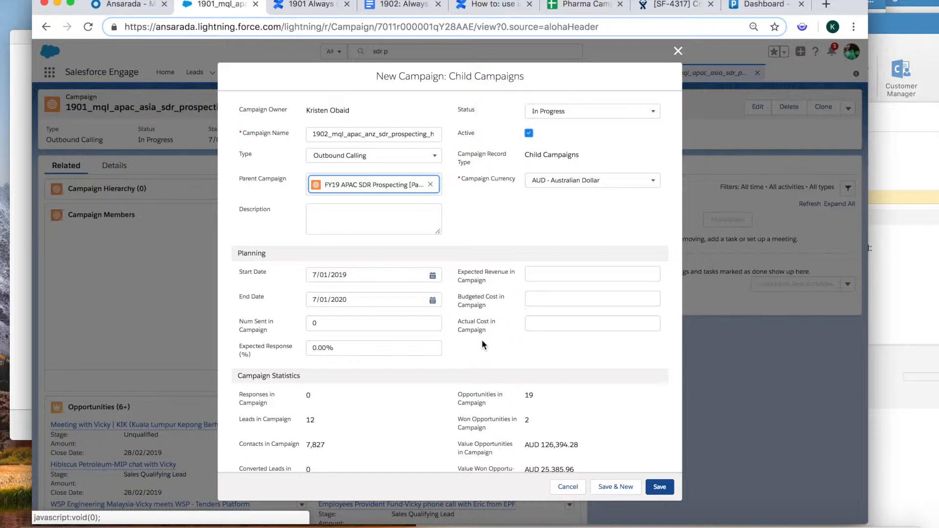
{"action": "scroll", "coordinate": [482, 344], "scroll_direction": "down", "scroll_amount": 2}
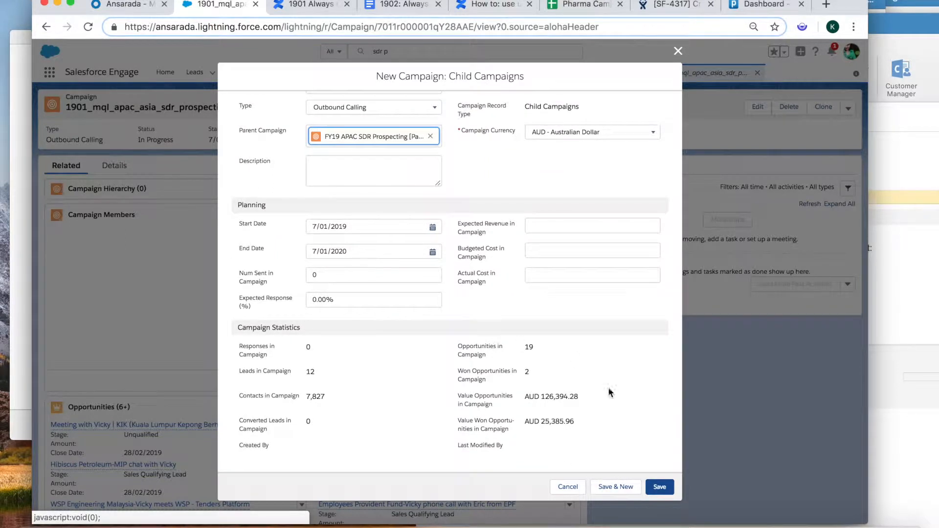
{"action": "left_click", "coordinate": [611, 487]}
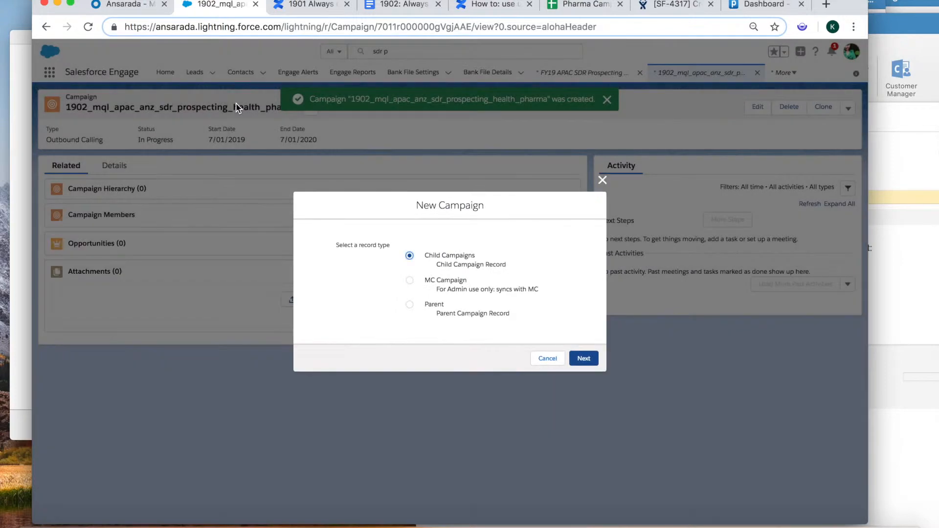
{"action": "left_click", "coordinate": [603, 181]}
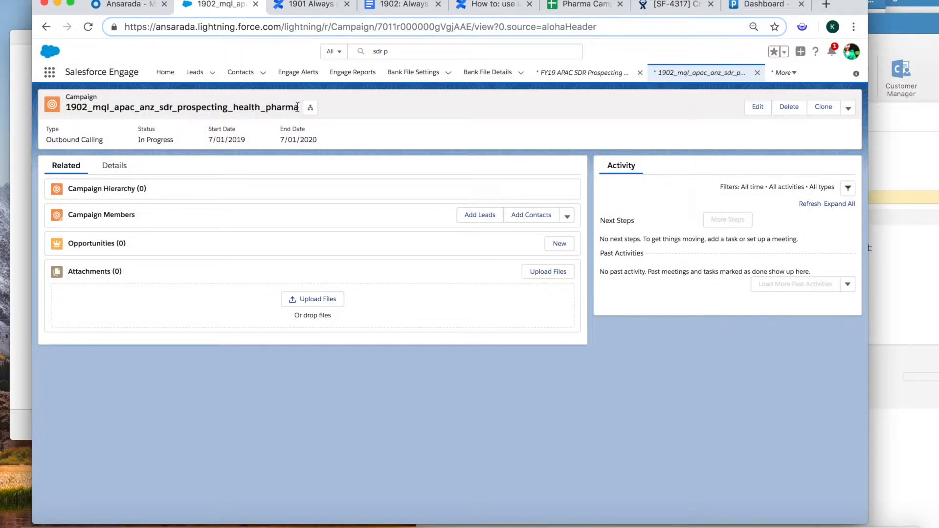
{"action": "left_click_drag", "start_coordinate": [264, 106], "coordinate": [66, 108]}
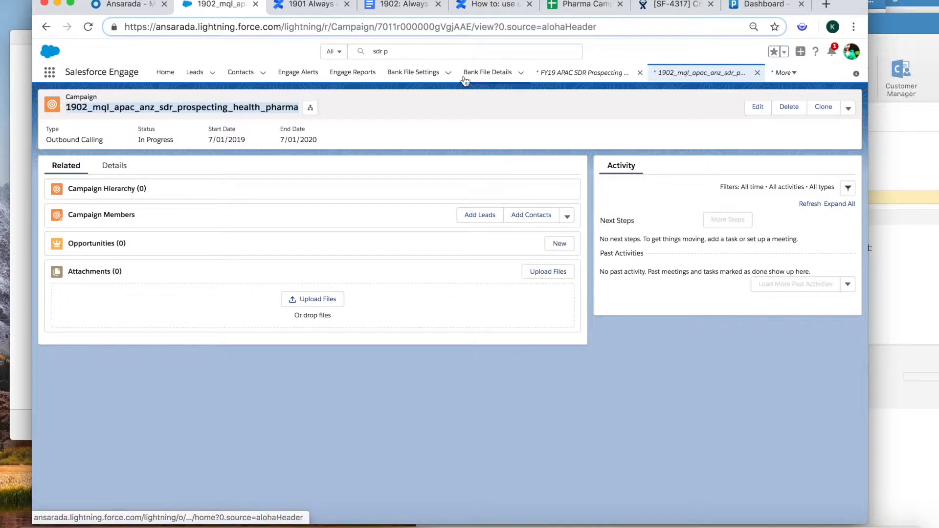
- In Pardot Lists, start a new list named 1902_mql_apac_anz_sdr_prospecting_health_pharma
{"action": "left_click", "coordinate": [756, 7]}
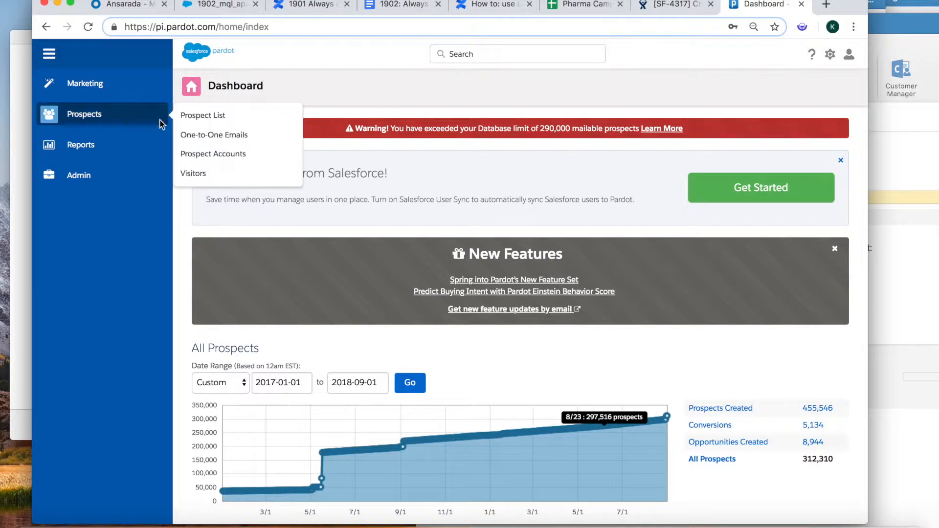
{"action": "mouse_move", "coordinate": [111, 92]}
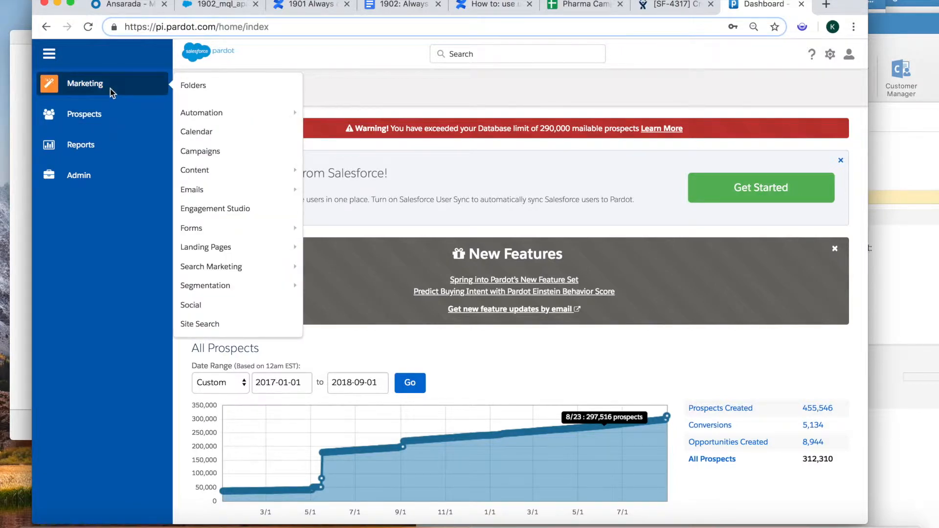
{"action": "mouse_move", "coordinate": [147, 155]}
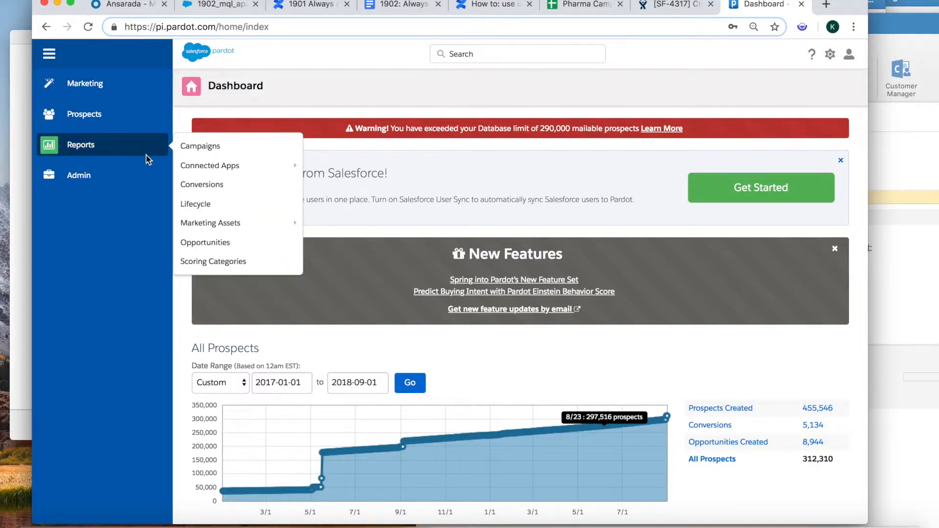
{"action": "mouse_move", "coordinate": [133, 79]}
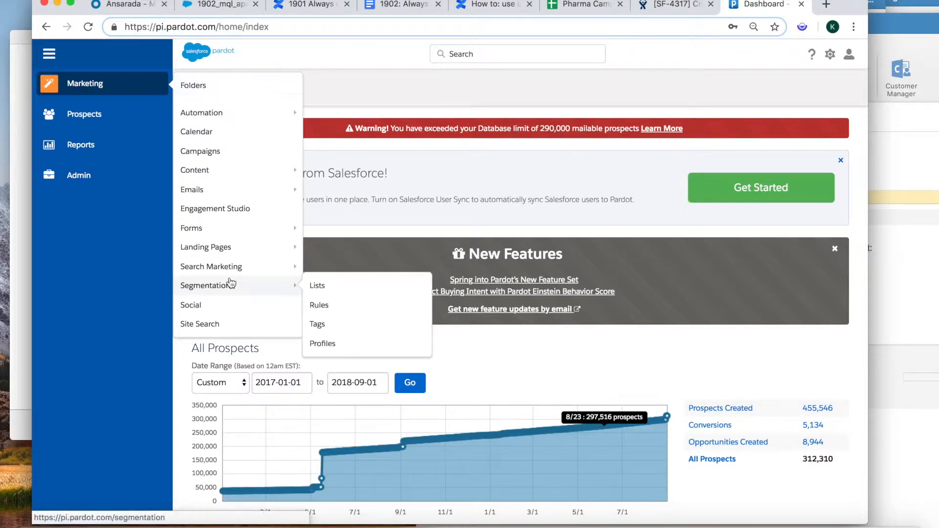
{"action": "left_click", "coordinate": [316, 286]}
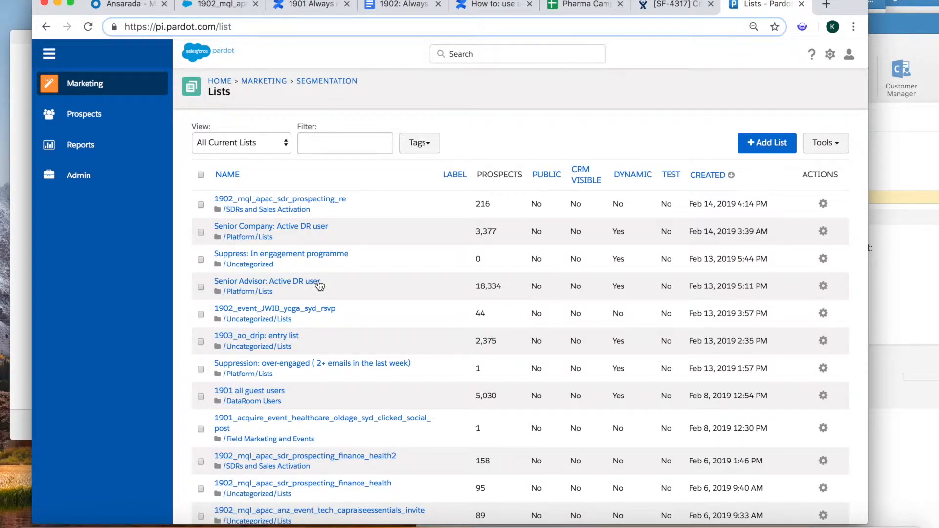
{"action": "left_click", "coordinate": [767, 147]}
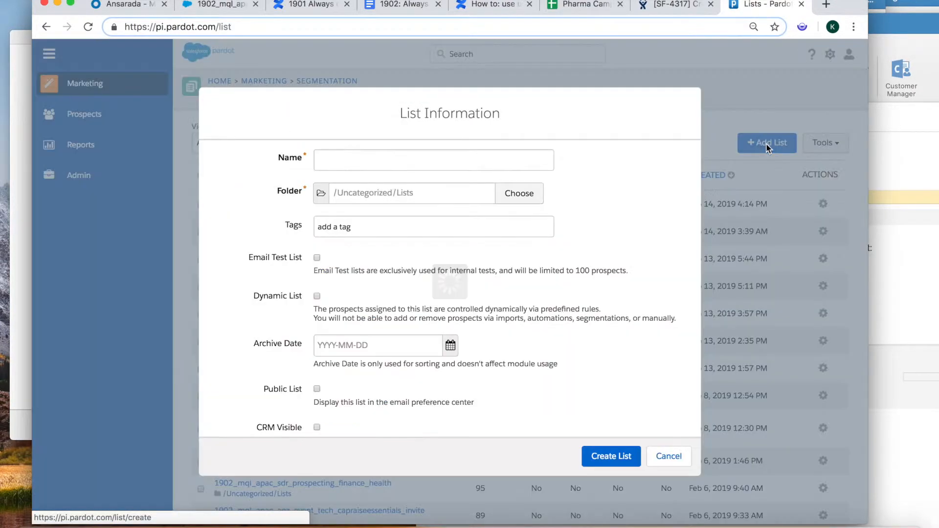
{"action": "left_click", "coordinate": [382, 159]}
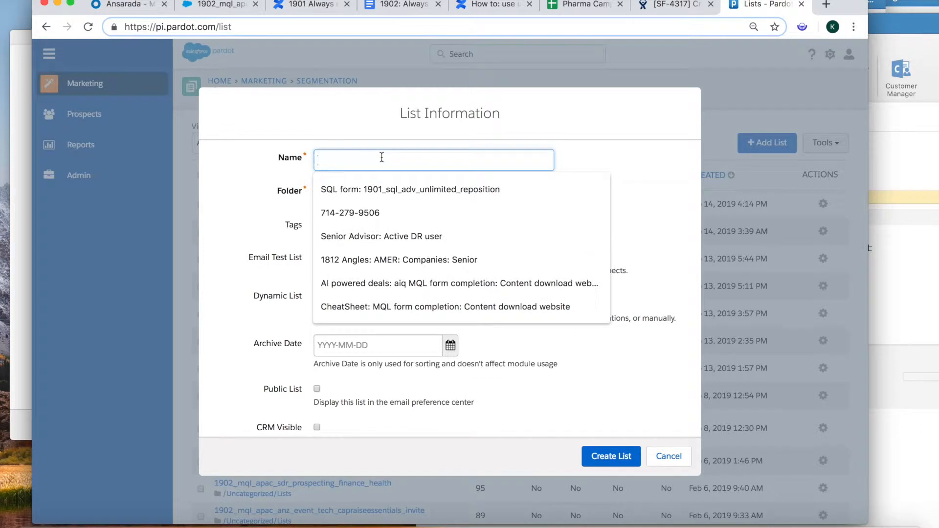
{"action": "type", "text": "1902_mql_apac_anz_sdr_prospecting_health_pharma"}
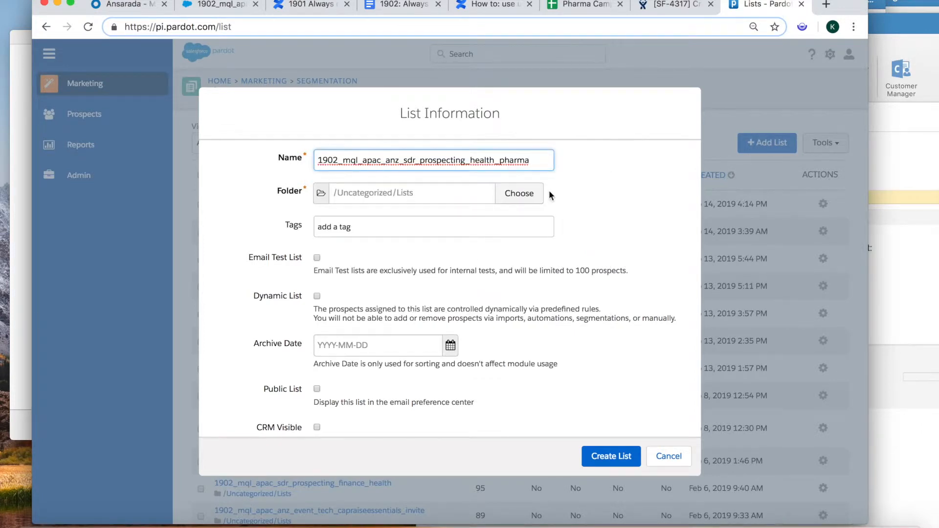
- Place the list in the SDRs and Sales Activation/Lists folder and create it
{"action": "left_click", "coordinate": [527, 196]}
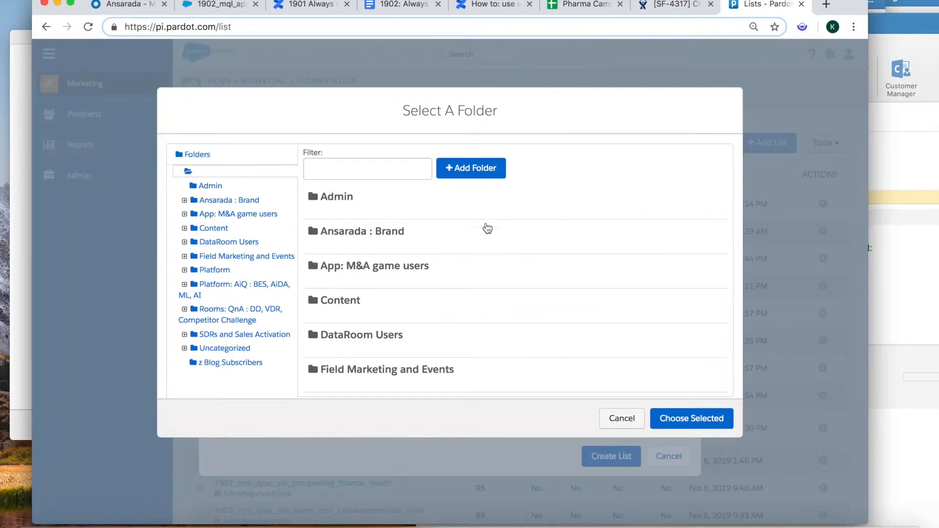
{"action": "left_click", "coordinate": [185, 335]}
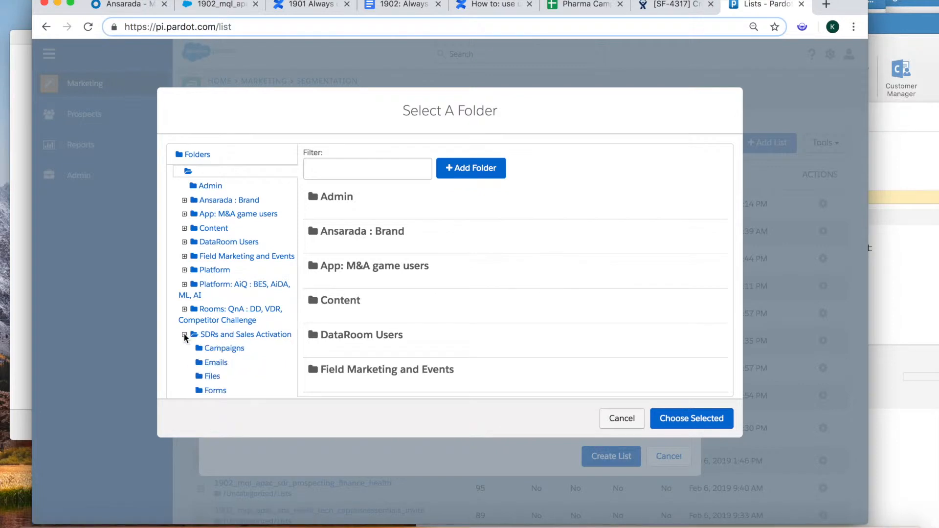
{"action": "scroll", "coordinate": [265, 342], "scroll_direction": "down", "scroll_amount": 2}
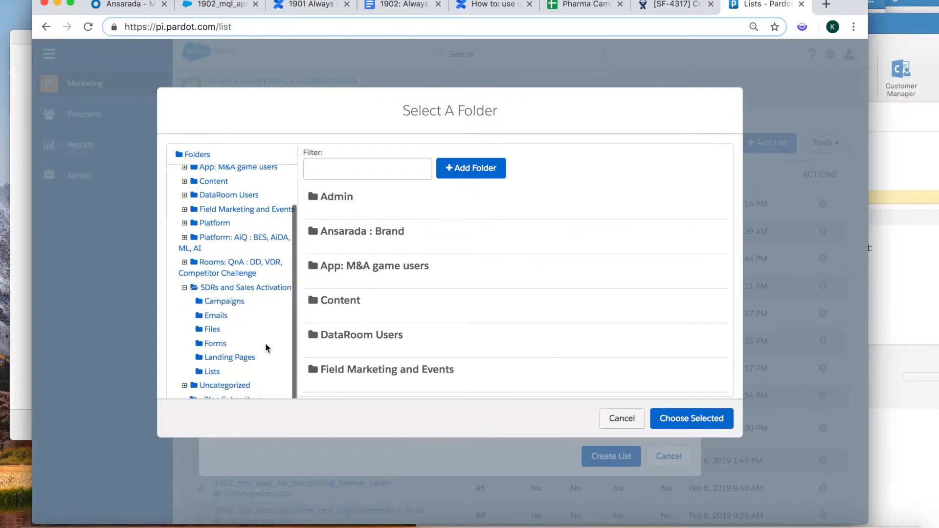
{"action": "left_click", "coordinate": [210, 374]}
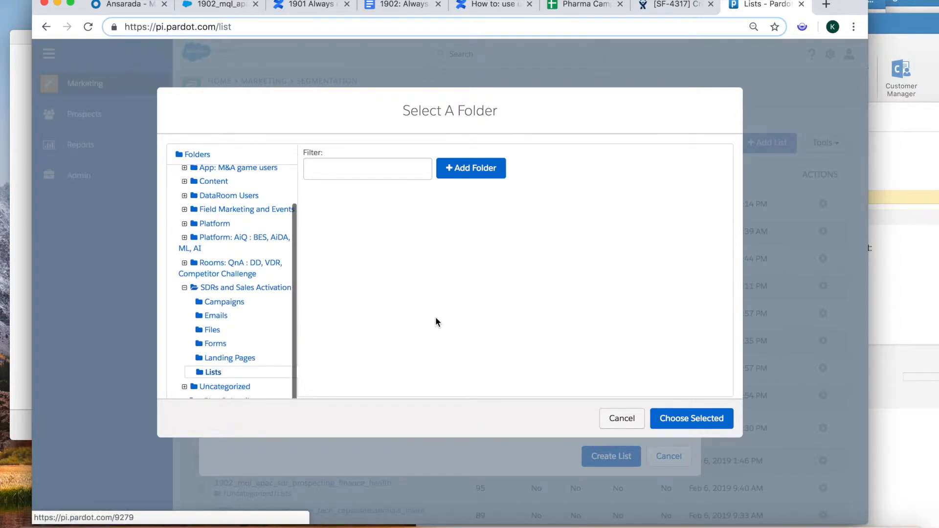
{"action": "left_click", "coordinate": [677, 421]}
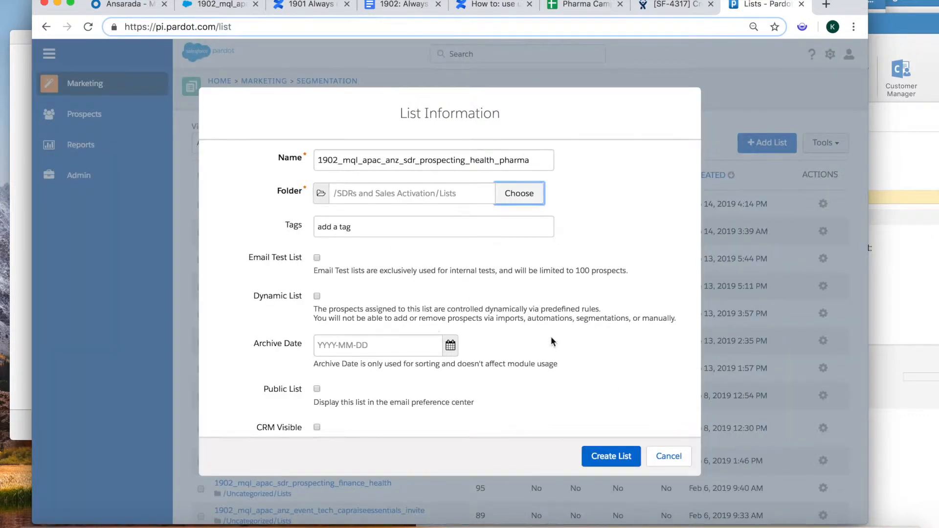
{"action": "scroll", "coordinate": [551, 336], "scroll_direction": "down", "scroll_amount": 1}
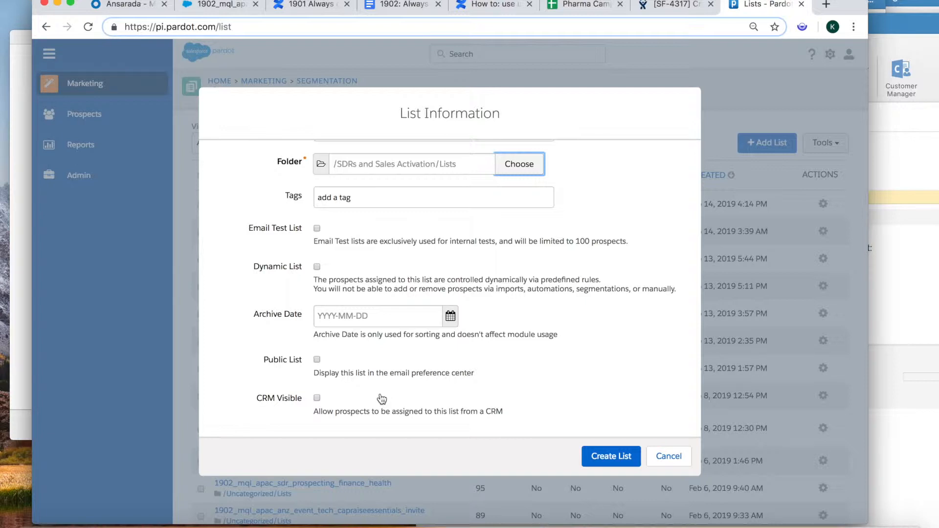
{"action": "left_click", "coordinate": [316, 398]}
{"action": "left_click", "coordinate": [607, 458]}
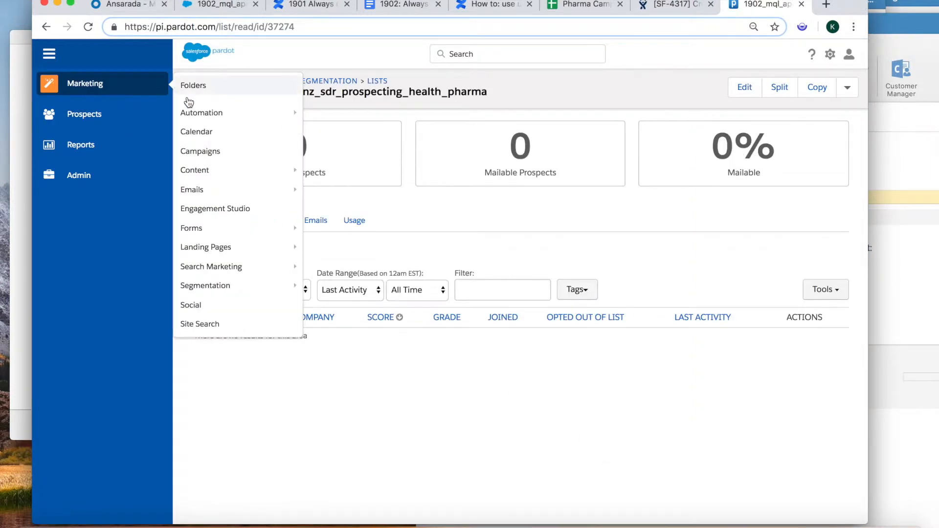
- In Pardot Campaigns, start a new campaign named 1902_mql_apac_anz_sdr_prospecting_health_pharma
{"action": "left_click", "coordinate": [198, 155]}
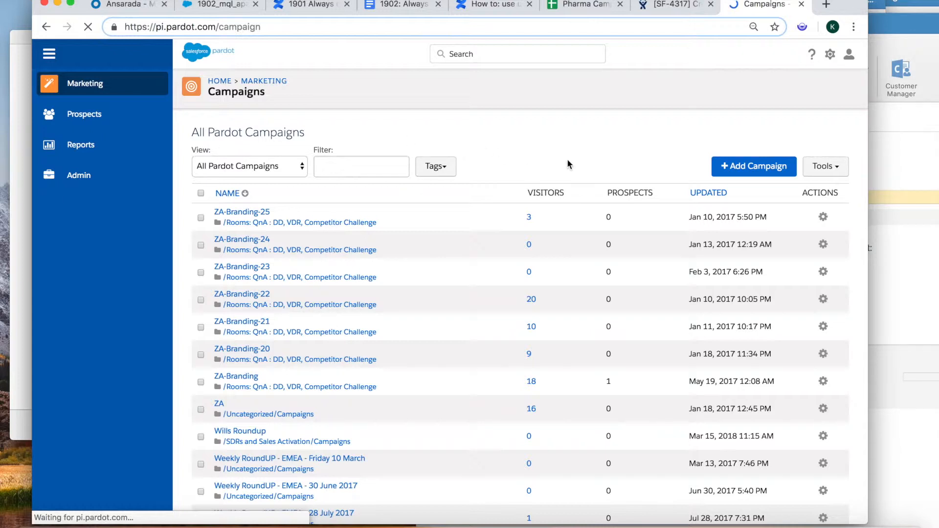
{"action": "left_click", "coordinate": [752, 168]}
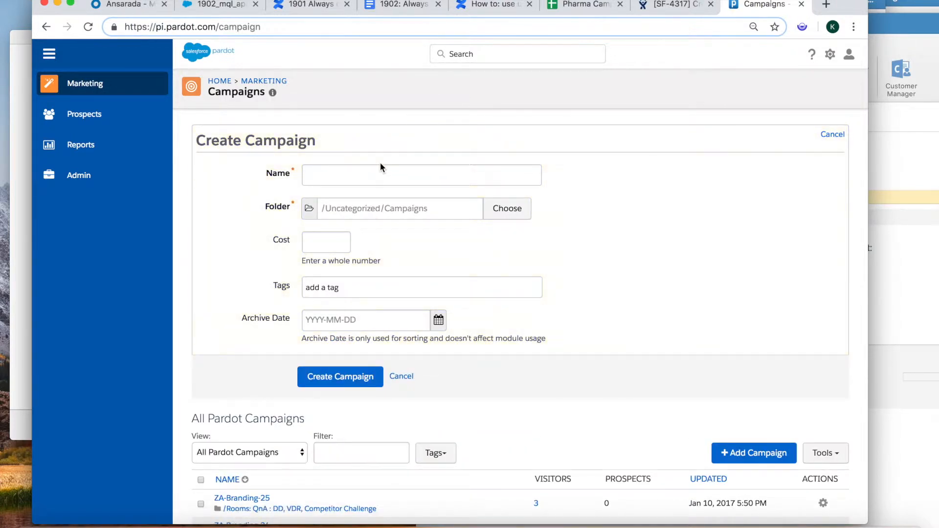
{"action": "left_click", "coordinate": [375, 175]}
{"action": "type", "text": "1902_mql_apac_anz_sdr_prospecting_health_pharma"}
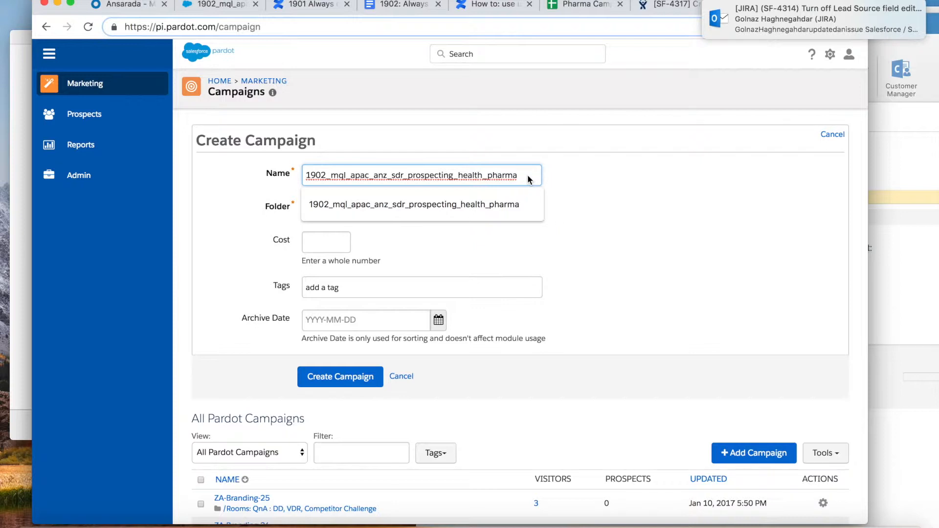
{"action": "left_click", "coordinate": [558, 180]}
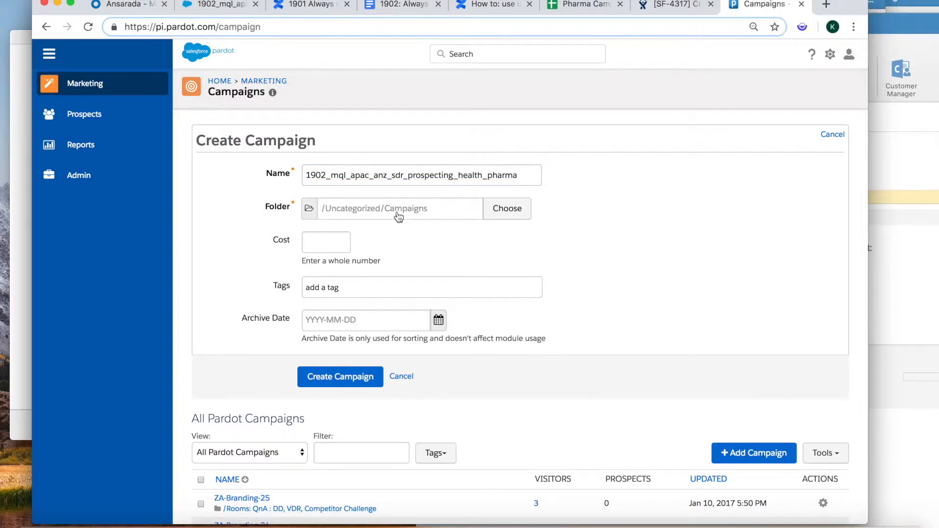
- Store the campaign in the SDRs and Sales Activation/Lists folder and create it
{"action": "left_click", "coordinate": [504, 208]}
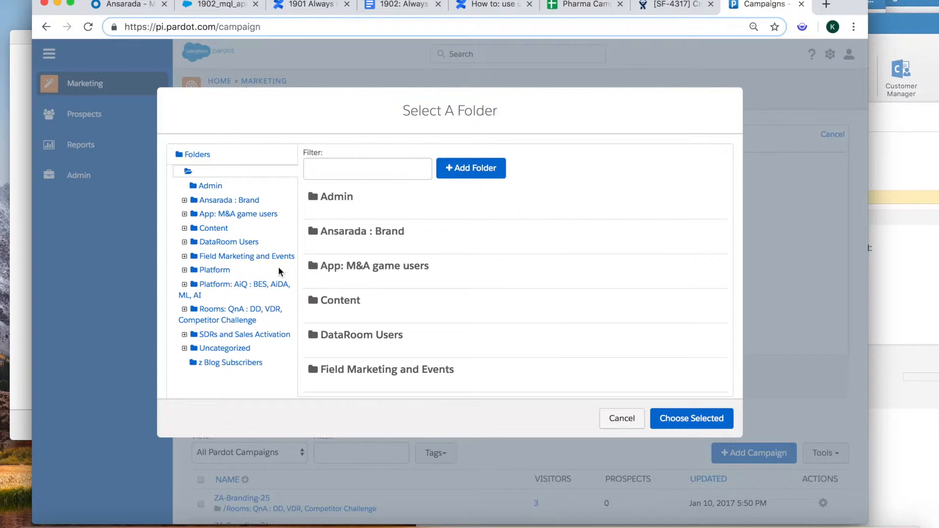
{"action": "left_click", "coordinate": [184, 335]}
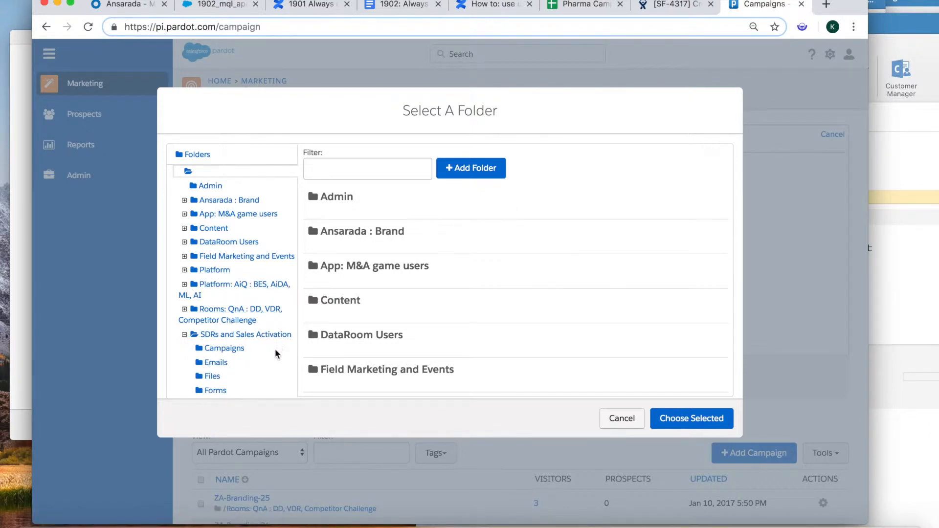
{"action": "scroll", "coordinate": [275, 350], "scroll_direction": "down", "scroll_amount": 2}
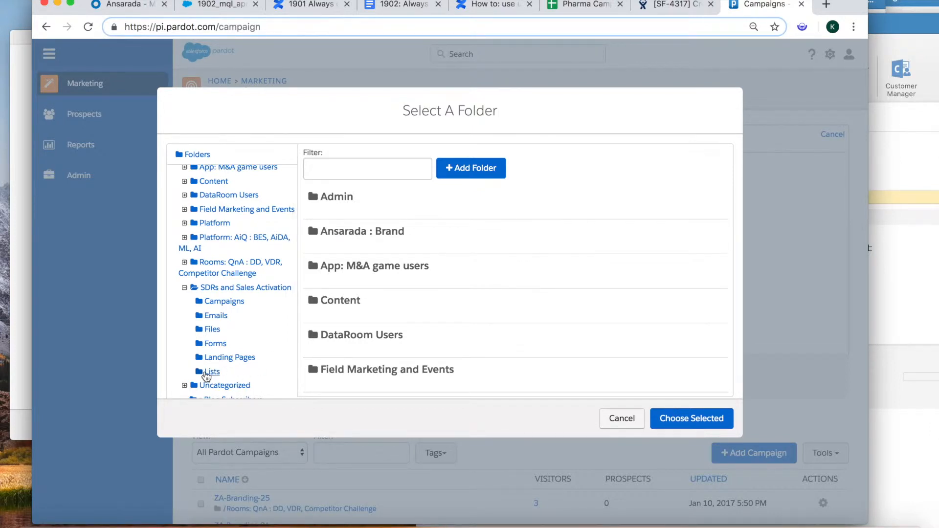
{"action": "left_click", "coordinate": [211, 372]}
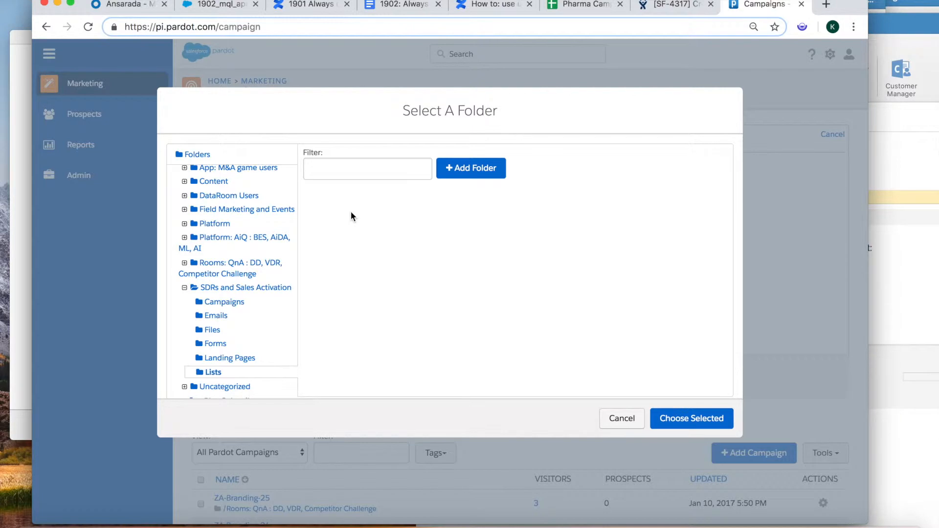
{"action": "left_click", "coordinate": [695, 416]}
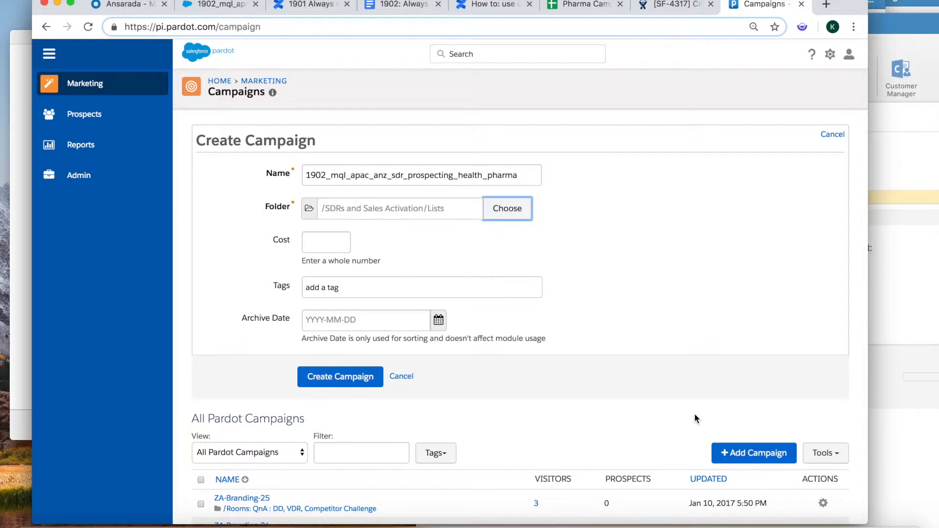
{"action": "left_click", "coordinate": [333, 374]}
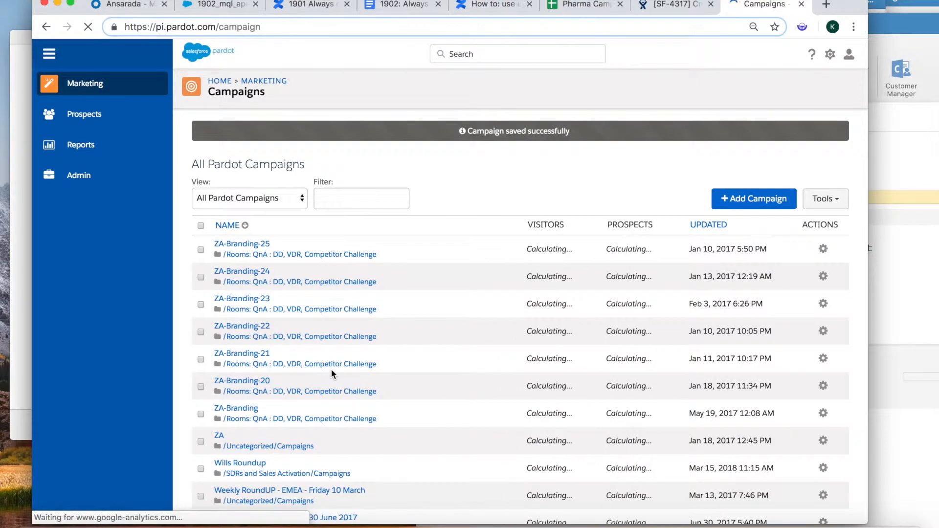
- Sort campaigns by Updated, filter to the 1902 pharma campaign, and open its Edit form
{"action": "left_click", "coordinate": [706, 230]}
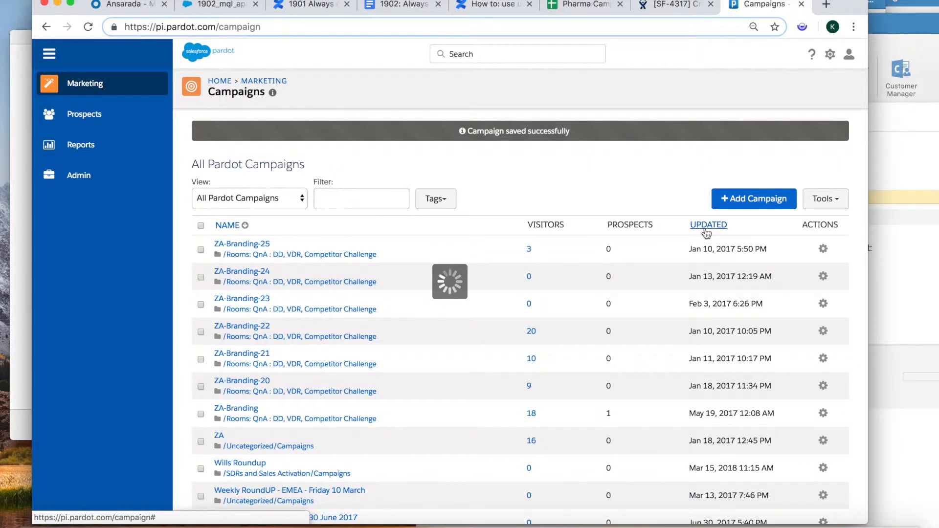
{"action": "left_click", "coordinate": [369, 198]}
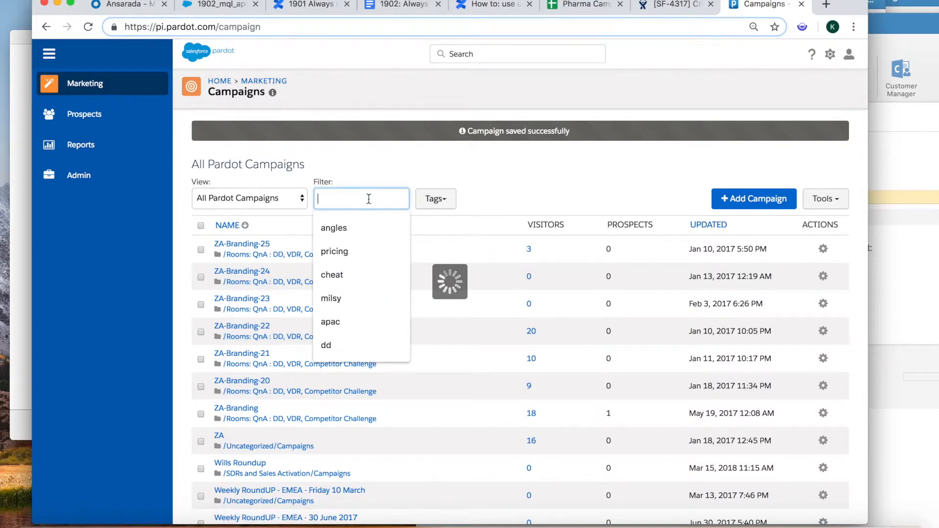
{"action": "key", "text": "super+v"}
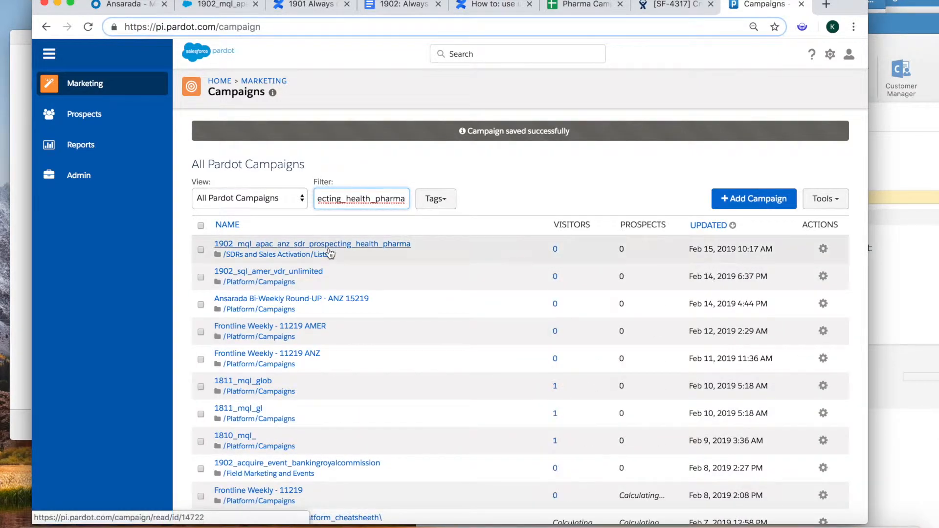
{"action": "left_click", "coordinate": [823, 250]}
{"action": "left_click", "coordinate": [786, 279]}
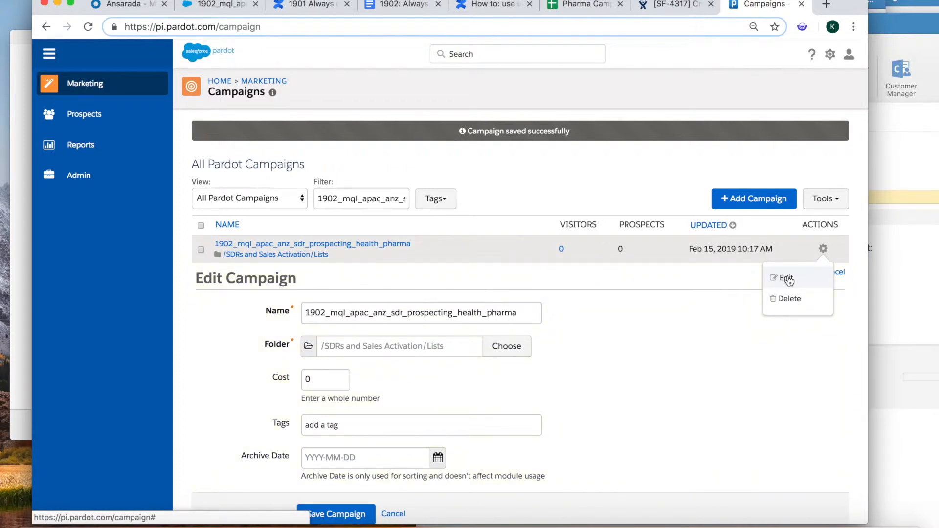
- Save the 1902 pharma campaign edit form unchanged, keeping cost at $0.00
{"action": "left_click", "coordinate": [709, 353]}
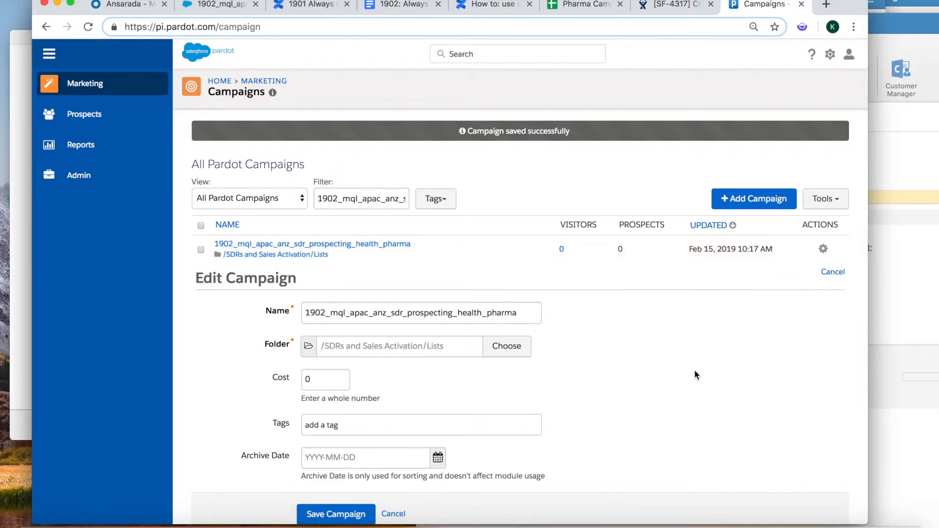
{"action": "scroll", "coordinate": [695, 375], "scroll_direction": "down", "scroll_amount": 3}
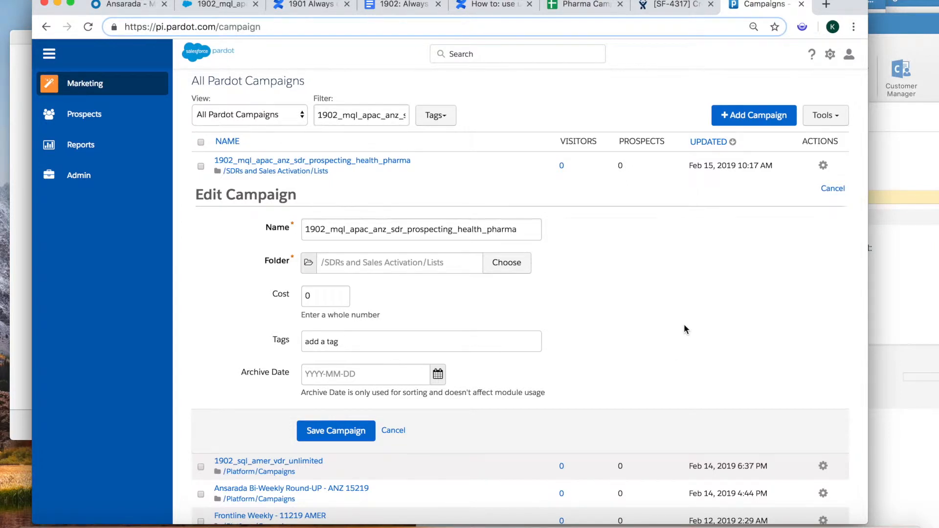
{"action": "left_click", "coordinate": [844, 124]}
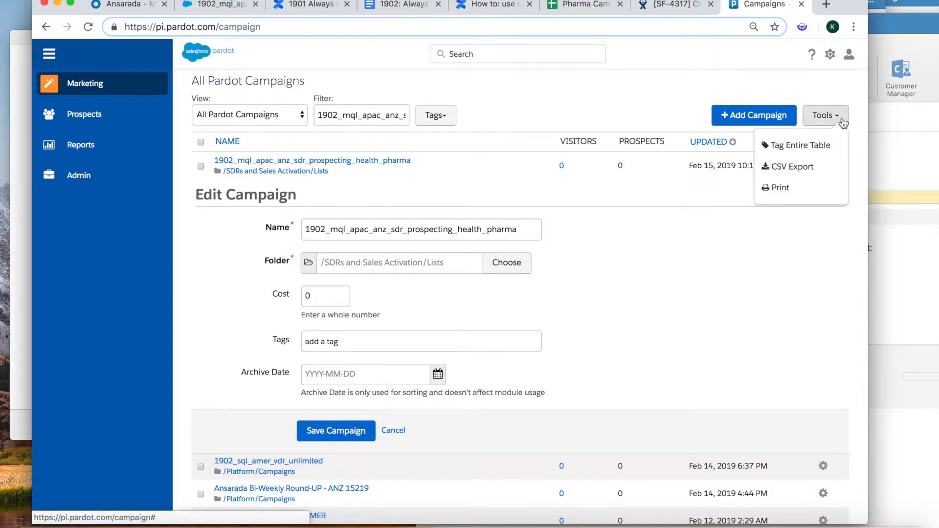
{"action": "left_click", "coordinate": [674, 312]}
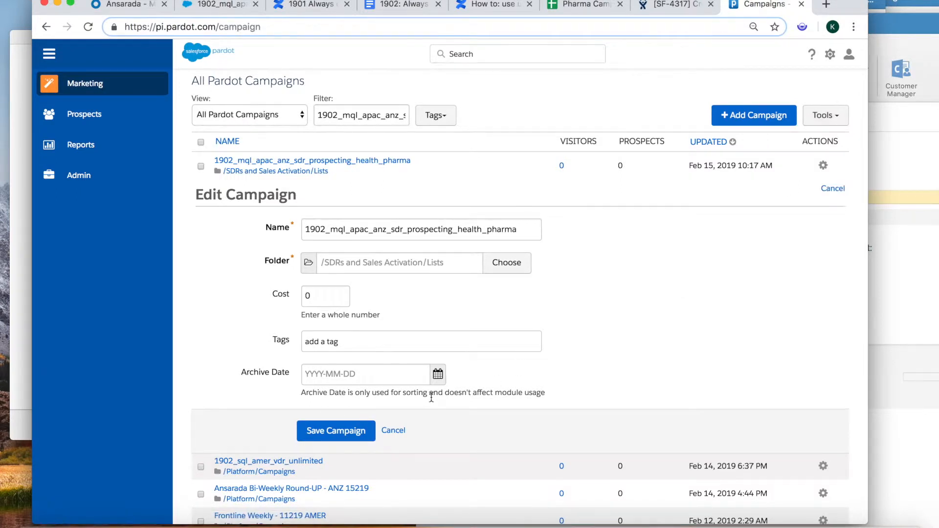
{"action": "scroll", "coordinate": [595, 325], "scroll_direction": "down", "scroll_amount": 3}
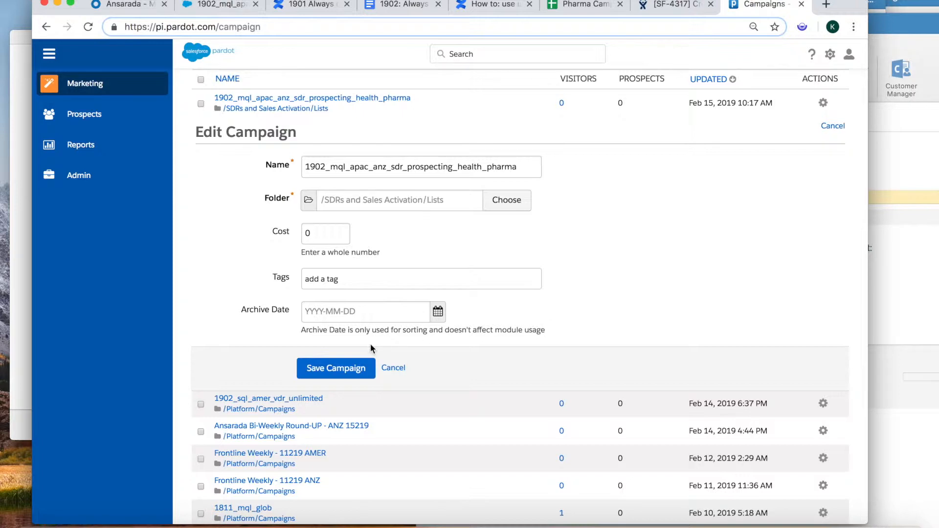
{"action": "left_click", "coordinate": [337, 371]}
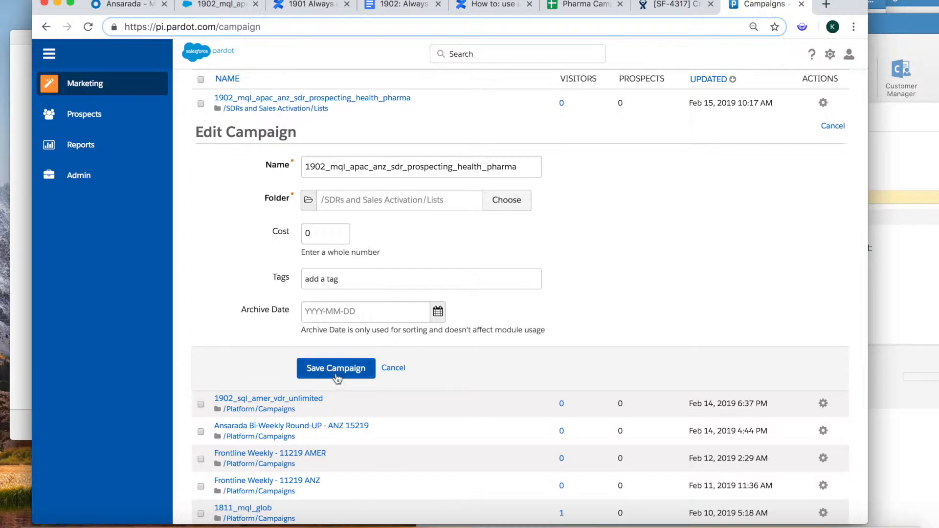
{"action": "left_click", "coordinate": [336, 373]}
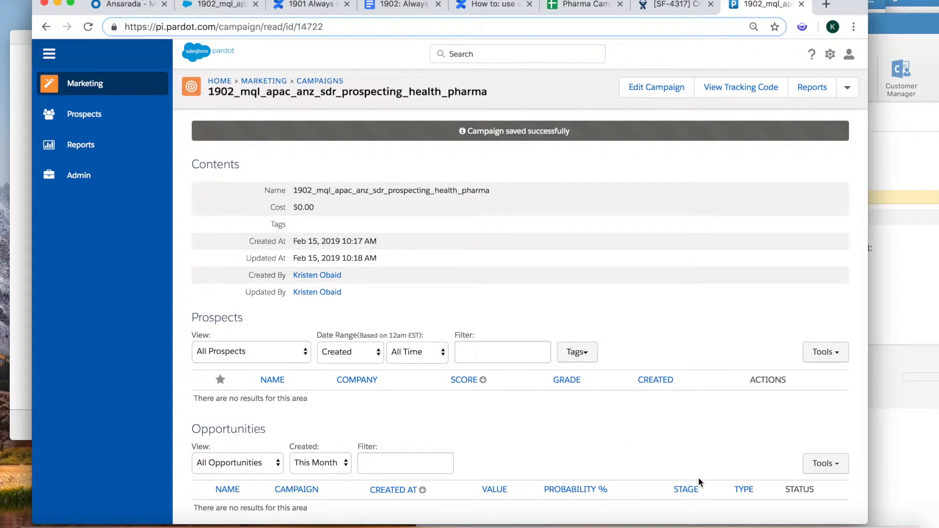
- Start a new QuickTime audio recording and minimise the recorder
{"action": "left_click", "coordinate": [697, 525]}
{"action": "right_click", "coordinate": [697, 526]}
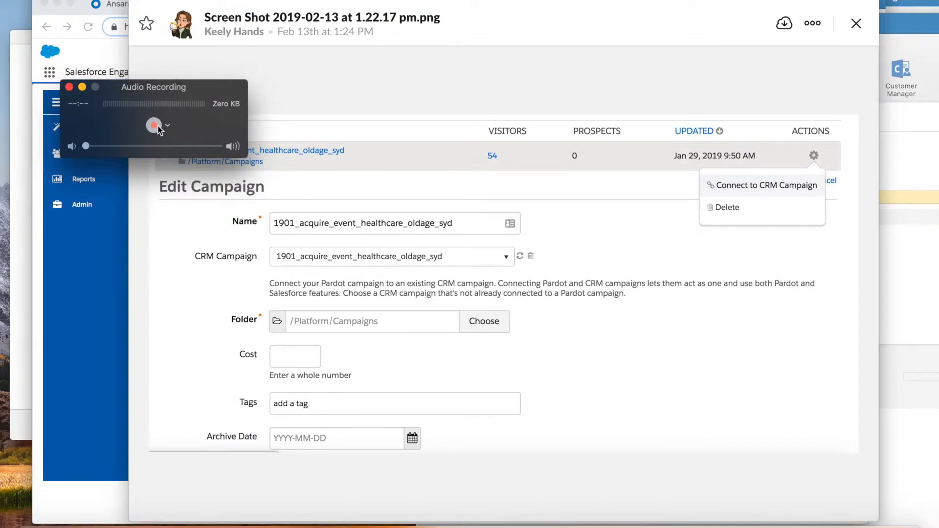
{"action": "left_click", "coordinate": [154, 126]}
{"action": "left_click", "coordinate": [82, 87]}
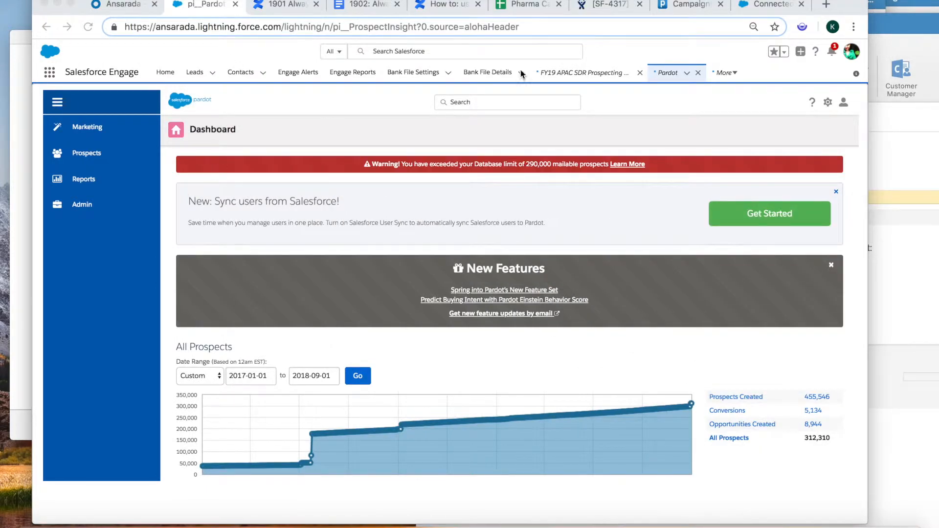
- Select the pharma campaign name in Pardot's campaign list, then go to row 14 of the Pharma Campaign sheet
{"action": "left_click", "coordinate": [713, 10]}
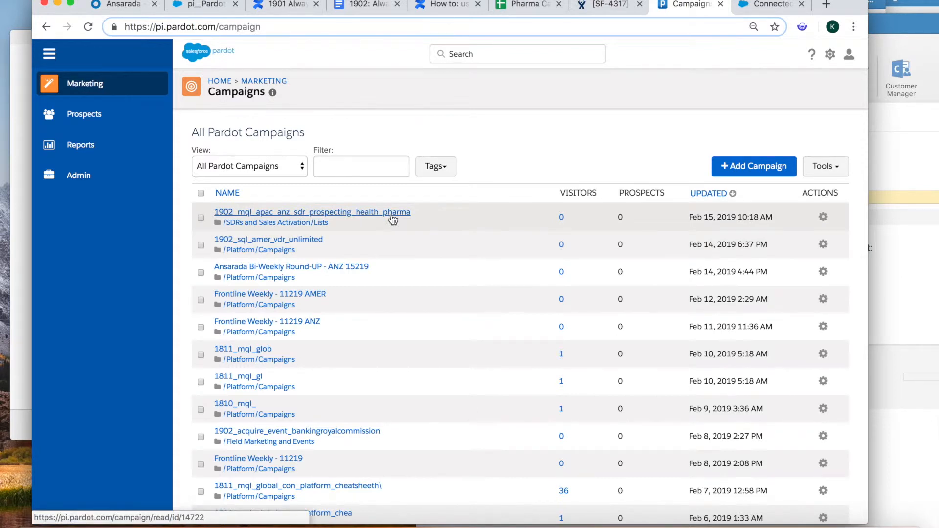
{"action": "left_click_drag", "start_coordinate": [413, 211], "coordinate": [207, 216]}
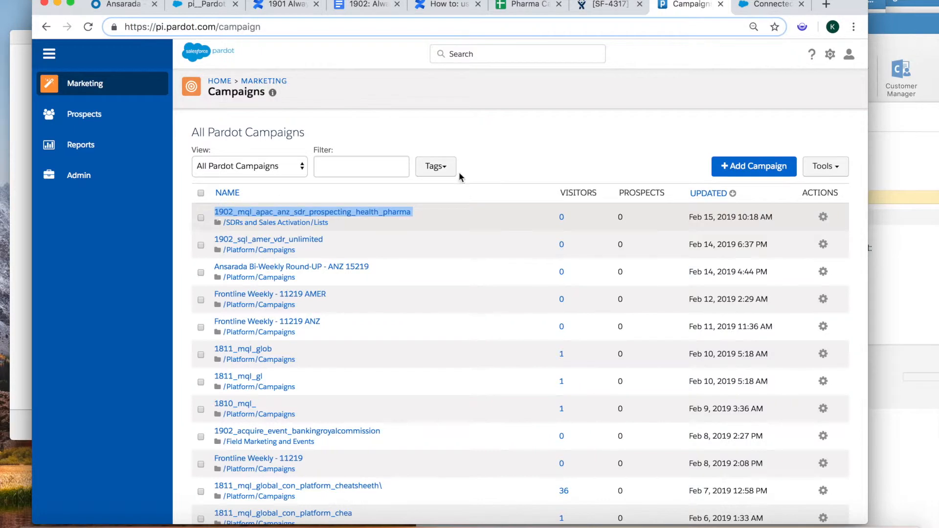
{"action": "left_click", "coordinate": [532, 7]}
{"action": "left_click", "coordinate": [443, 353]}
{"action": "key", "text": "Left"}
{"action": "key", "text": "Left"}
{"action": "key", "text": "Left"}
{"action": "key", "text": "Left"}
{"action": "key", "text": "Left"}
{"action": "key", "text": "Left"}
{"action": "key", "text": "Left"}
{"action": "key", "text": "Left"}
{"action": "key", "text": "Left"}
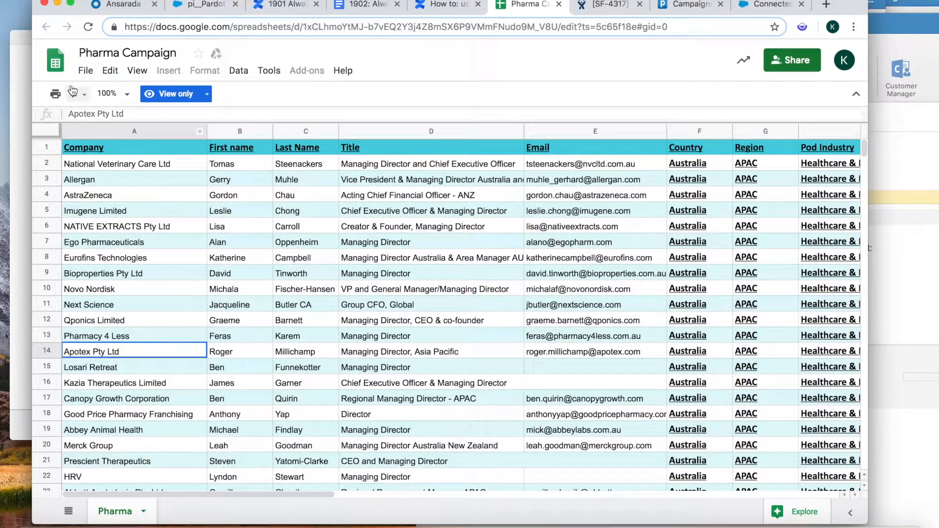
- Download the Pharma tab as 'Pharma Campaign - Pharma .csv', close Numbers, and view Downloads
{"action": "left_click", "coordinate": [86, 71]}
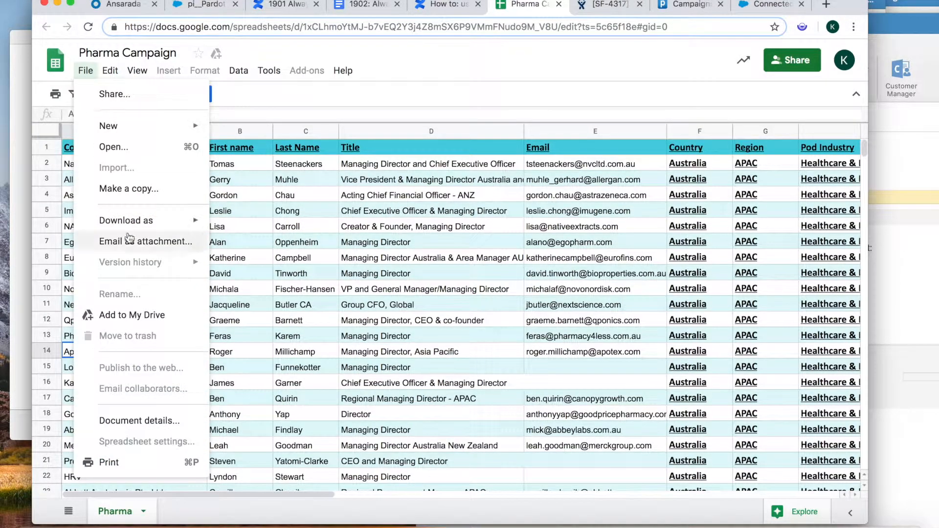
{"action": "mouse_move", "coordinate": [151, 228]}
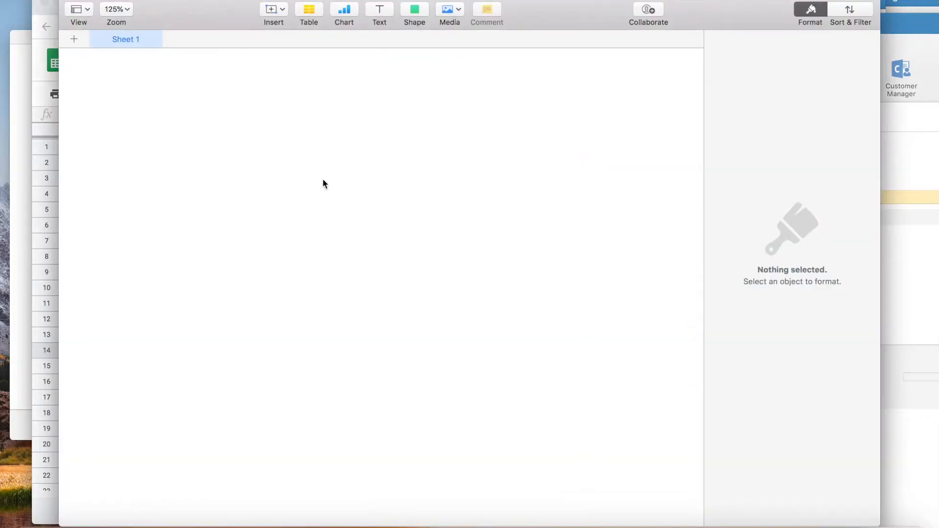
{"action": "left_click", "coordinate": [68, 1]}
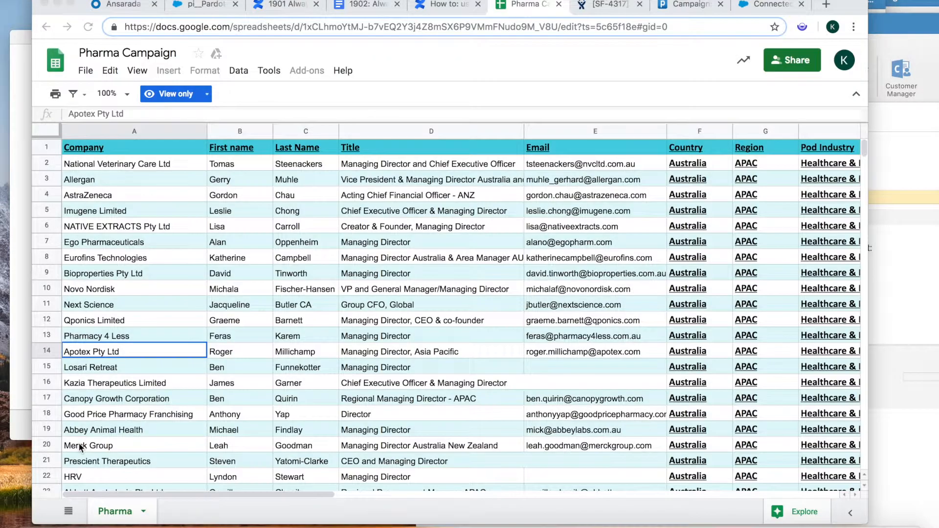
{"action": "left_click", "coordinate": [32, 524]}
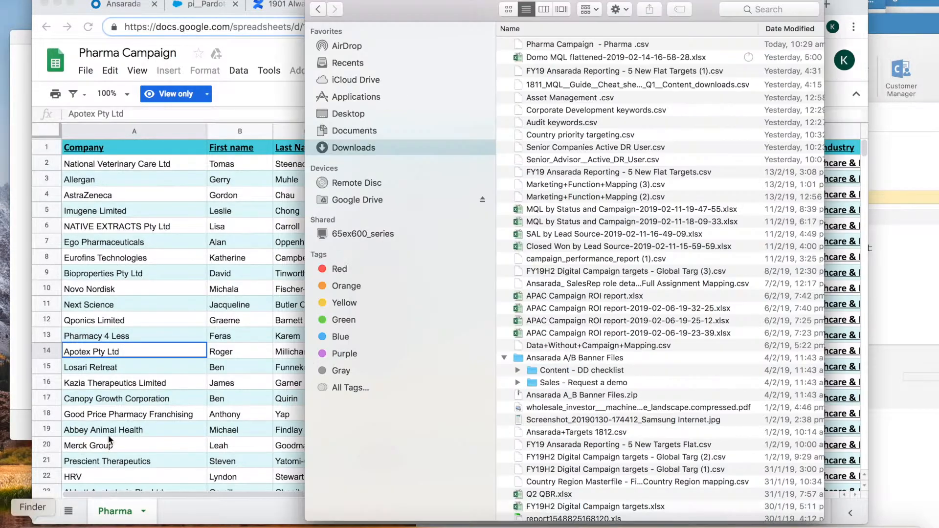
- Open the downloaded 'Pharma Campaign - Pharma' CSV from Finder in Microsoft Excel
{"action": "right_click", "coordinate": [560, 47]}
{"action": "mouse_move", "coordinate": [660, 61]}
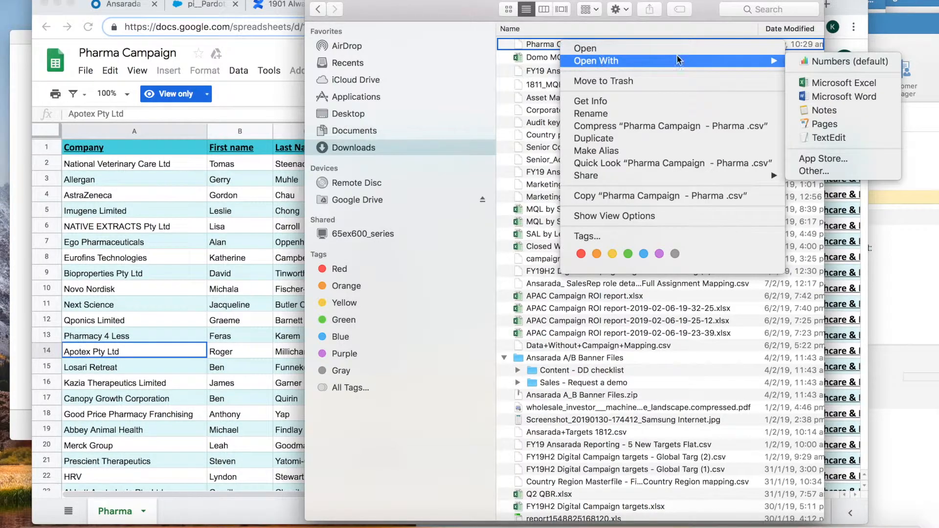
{"action": "left_click", "coordinate": [813, 83]}
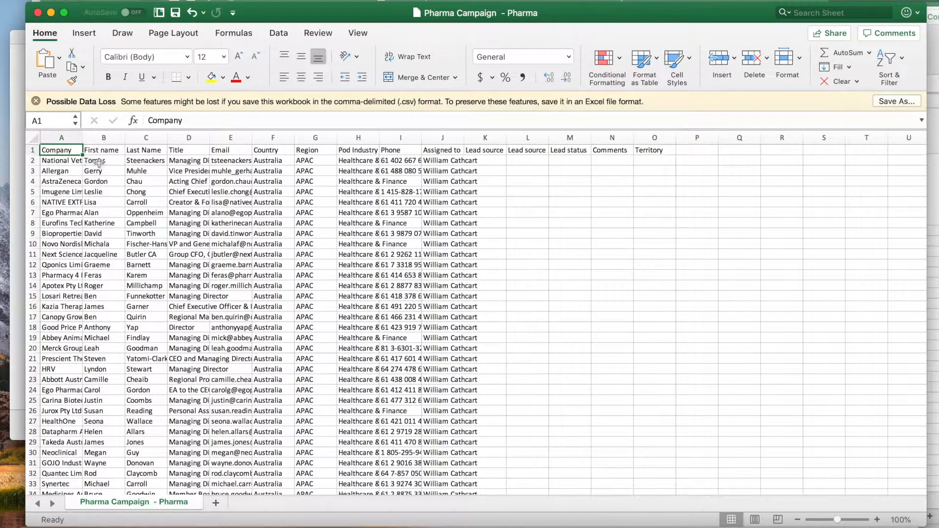
- Change J2 to the assignee's e-mail address and fill it down the Assigned to column
{"action": "left_click", "coordinate": [463, 161]}
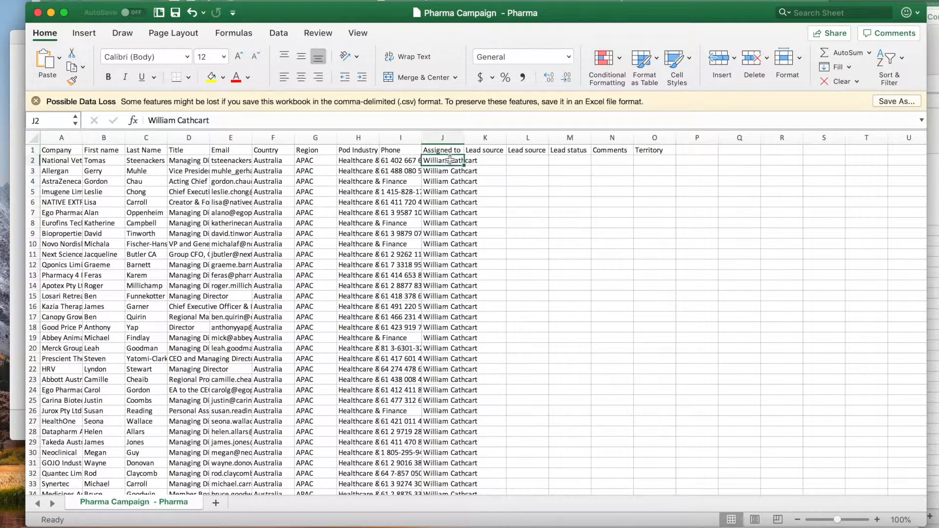
{"action": "left_click", "coordinate": [177, 121]}
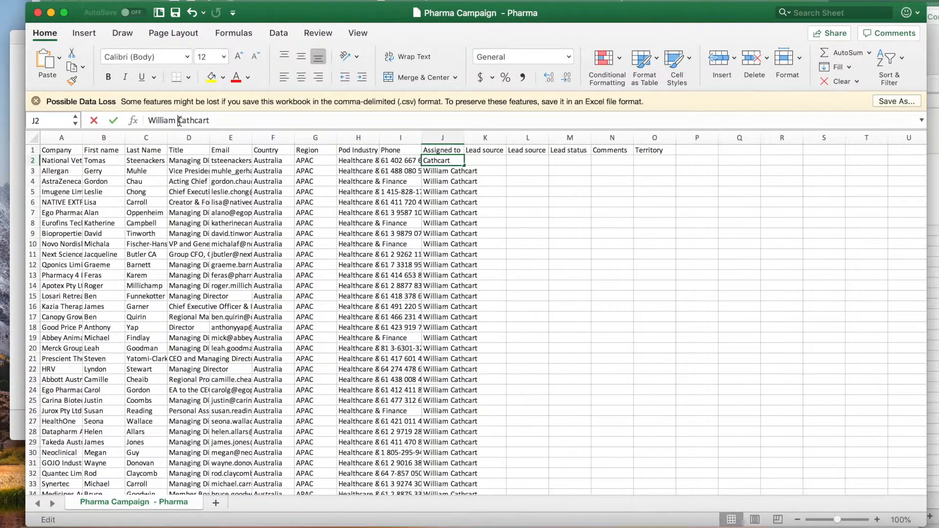
{"action": "key", "text": "BackSpace"}
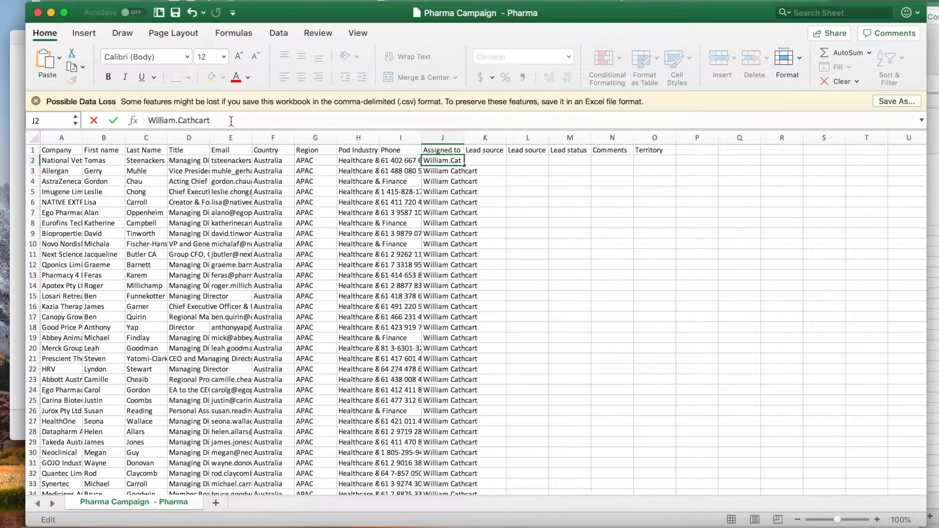
{"action": "key", "text": "Return"}
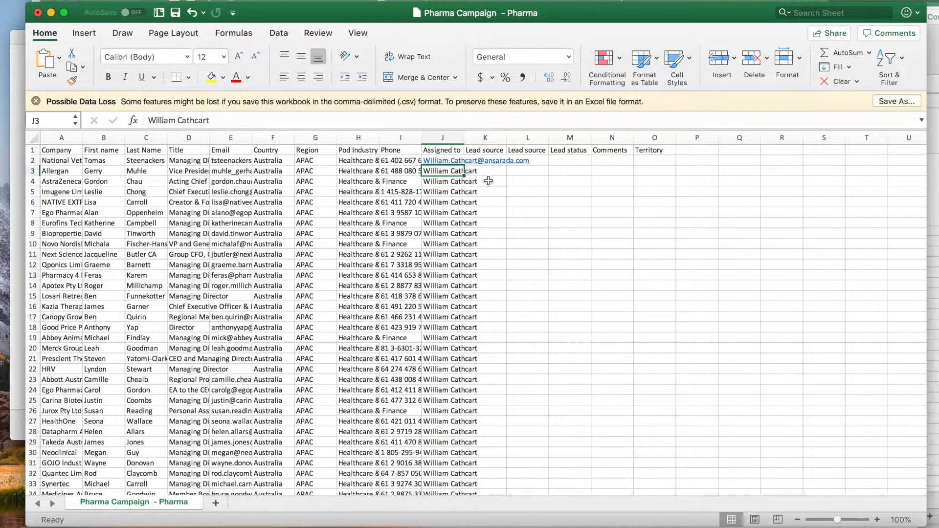
{"action": "key", "text": "Up"}
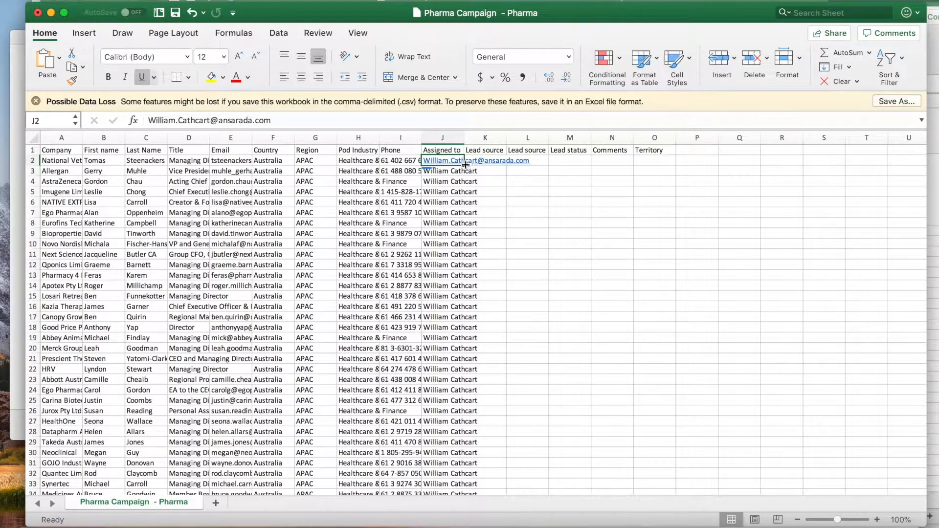
{"action": "double_click", "coordinate": [466, 165]}
{"action": "left_click_drag", "start_coordinate": [464, 138], "coordinate": [552, 139]}
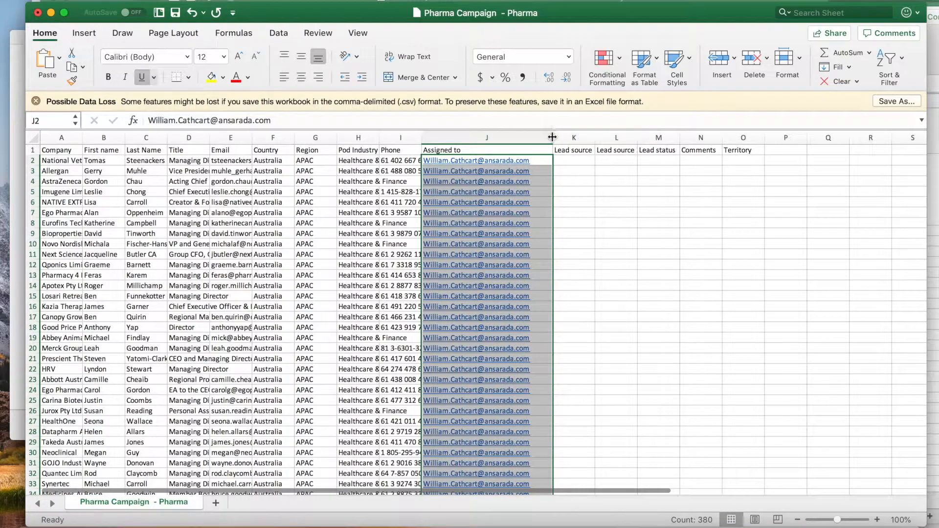
- Trim H2 to Healthcare and fill it down the Pod Industry column
{"action": "left_click", "coordinate": [364, 252]}
{"action": "left_click_drag", "start_coordinate": [380, 139], "coordinate": [416, 139]}
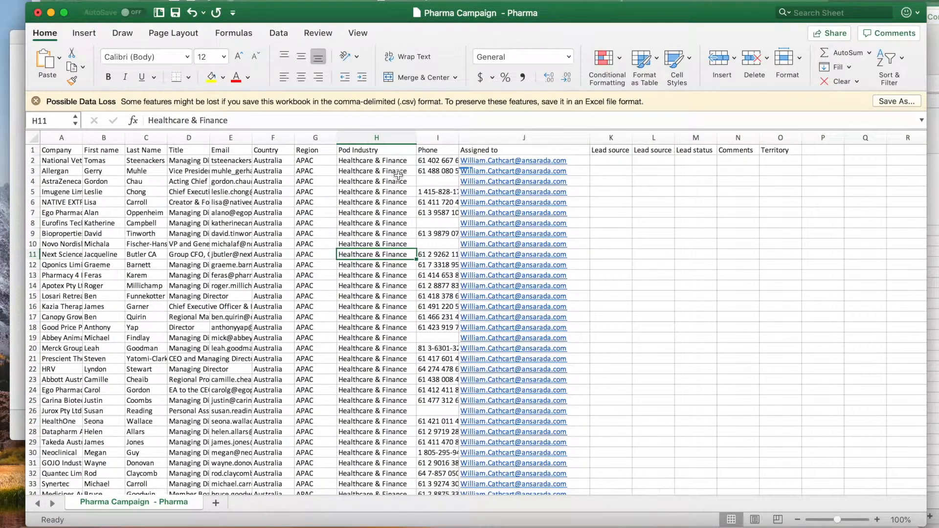
{"action": "left_click", "coordinate": [385, 161]}
{"action": "left_click_drag", "start_coordinate": [190, 121], "coordinate": [241, 120]}
{"action": "key", "text": "BackSpace"}
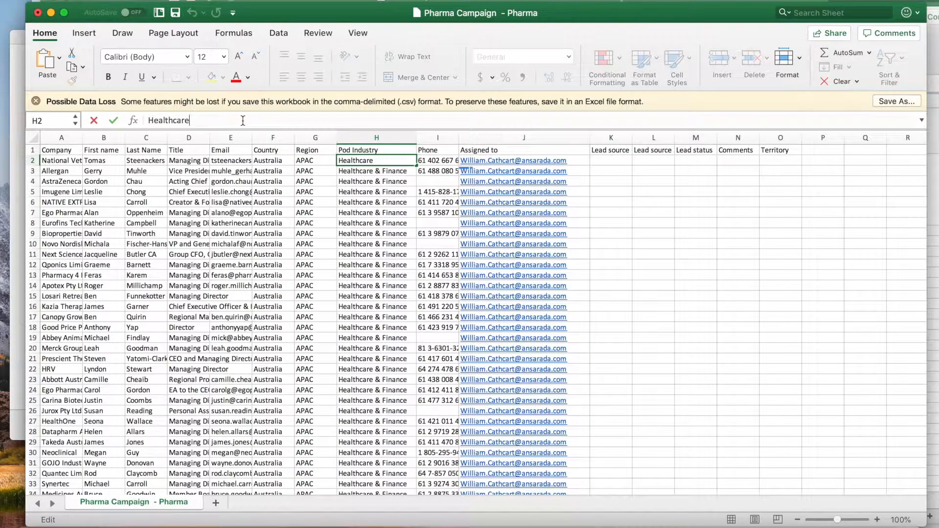
{"action": "left_click", "coordinate": [369, 169]}
{"action": "left_click", "coordinate": [377, 161]}
{"action": "double_click", "coordinate": [415, 165]}
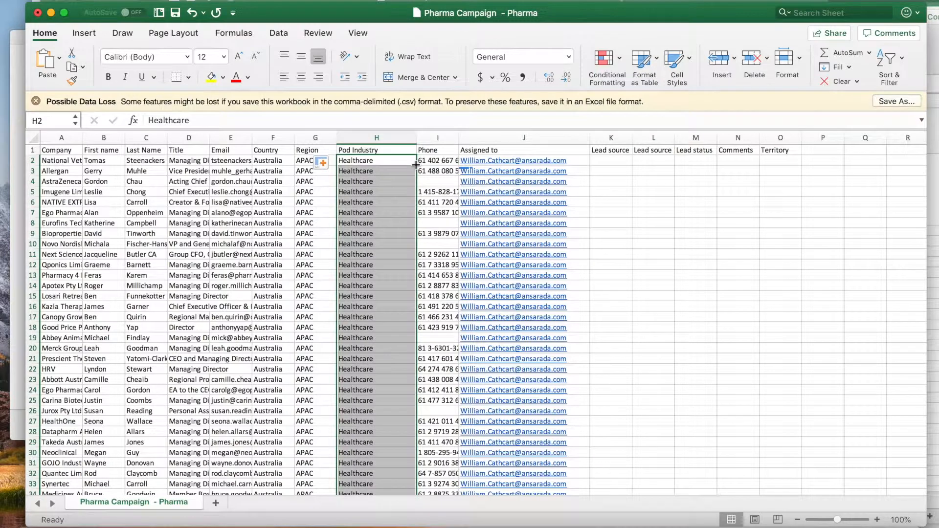
{"action": "left_click_drag", "start_coordinate": [458, 137], "coordinate": [471, 137]}
- Enter Prospecting in K2 and fill it down the Lead source column
{"action": "left_click", "coordinate": [631, 166]}
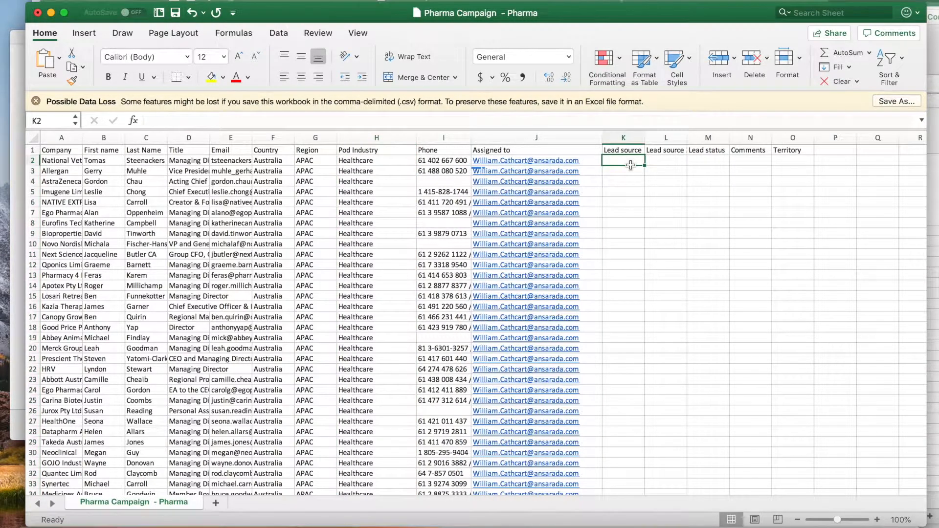
{"action": "type", "text": "P"}
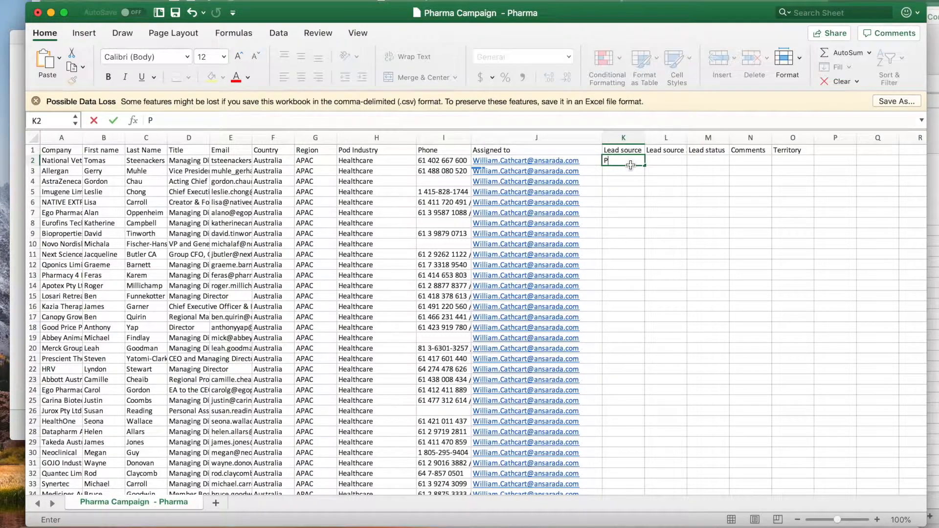
{"action": "type", "text": "rospecting"}
{"action": "key", "text": "Return"}
{"action": "left_click", "coordinate": [642, 162]}
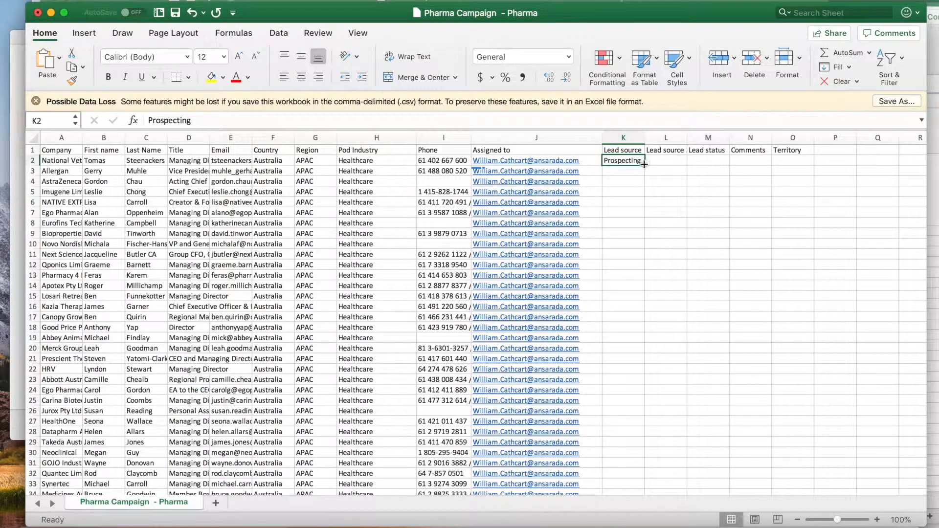
{"action": "double_click", "coordinate": [644, 164]}
{"action": "left_click", "coordinate": [623, 523]}
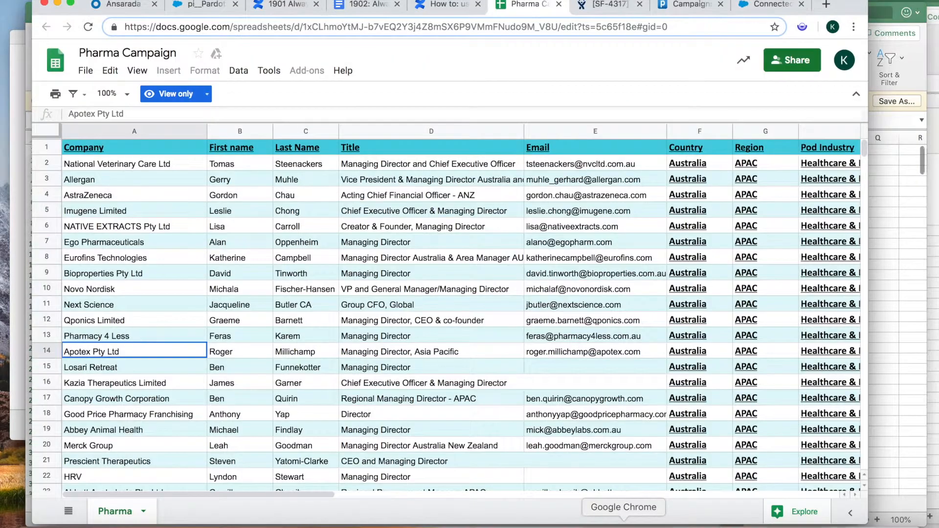
- Read the Prospecting row in the Confluence lead source guide, noting LinkedIn as its sub-source
{"action": "left_click", "coordinate": [447, 9]}
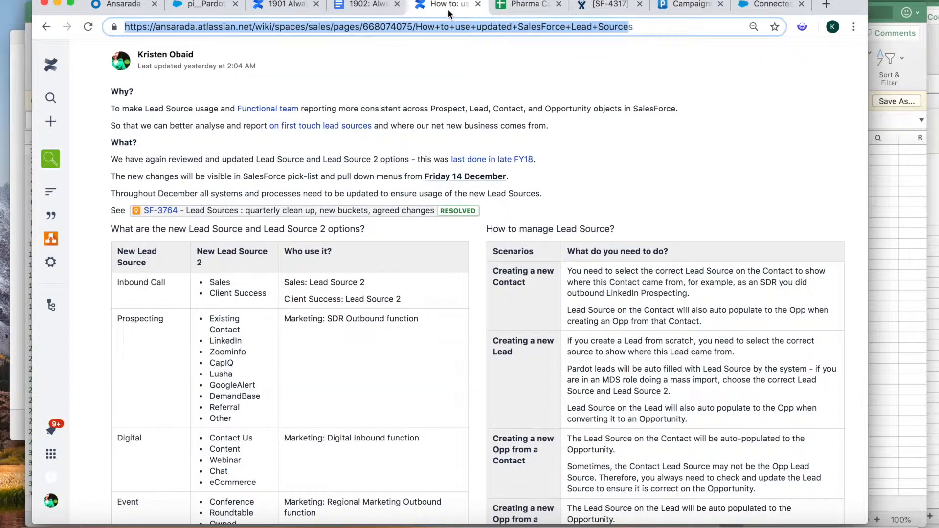
{"action": "left_click", "coordinate": [309, 347]}
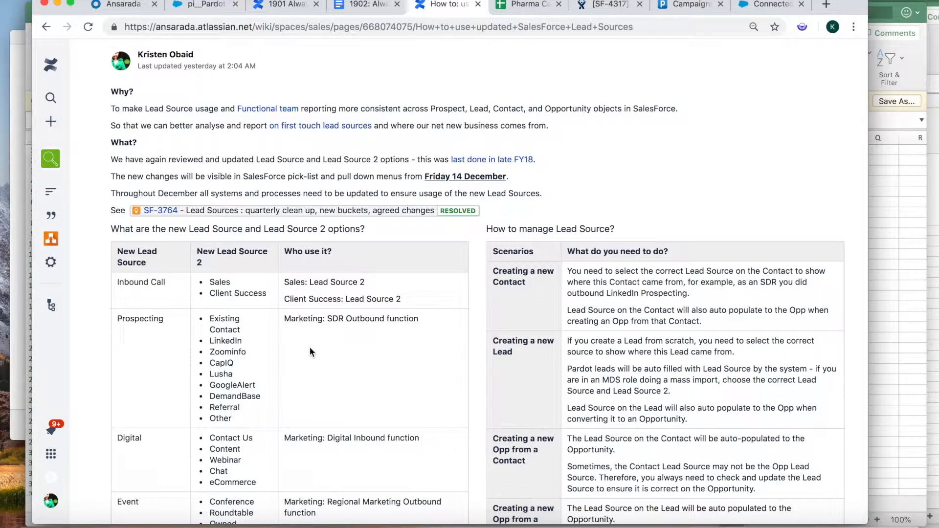
{"action": "key", "text": "super+minus"}
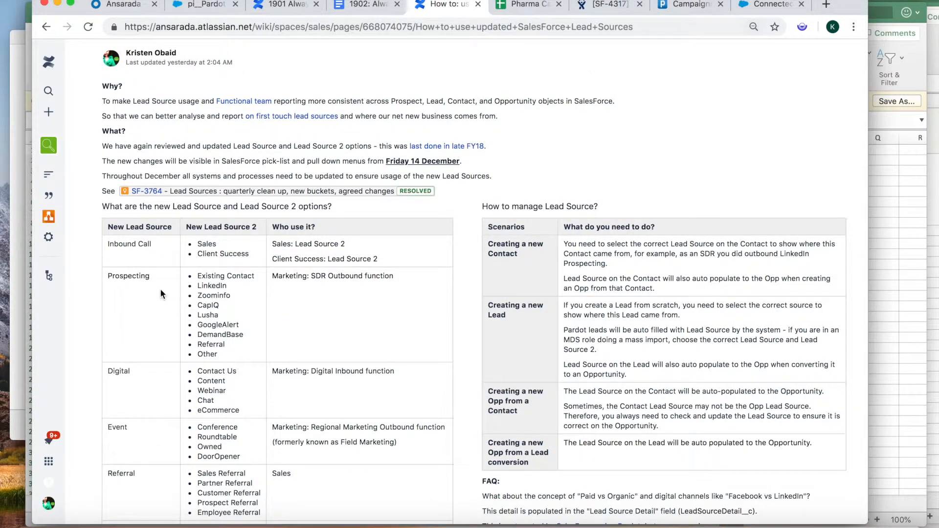
{"action": "double_click", "coordinate": [138, 275]}
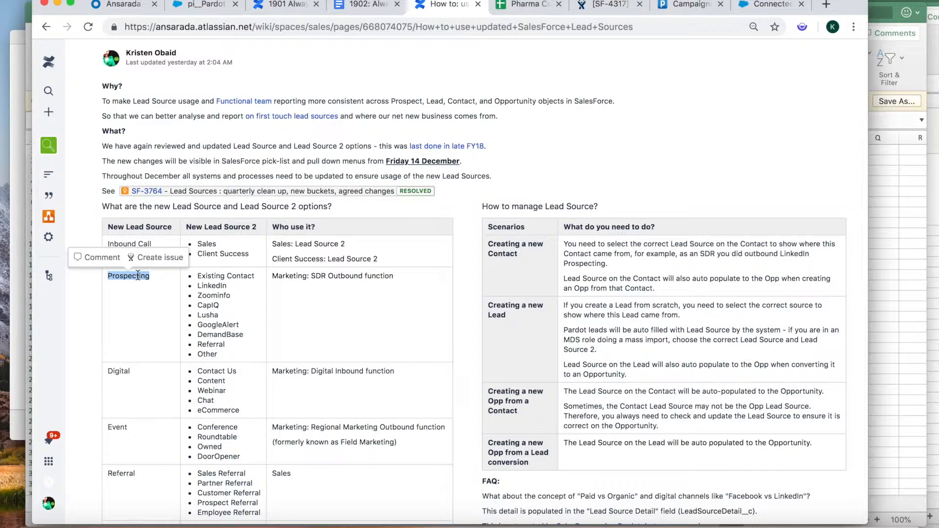
{"action": "double_click", "coordinate": [341, 276]}
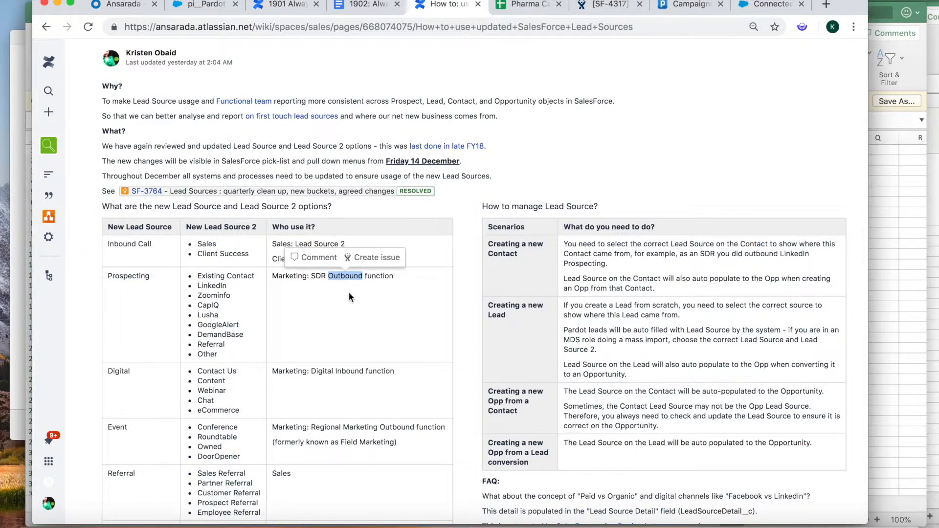
{"action": "left_click", "coordinate": [351, 293]}
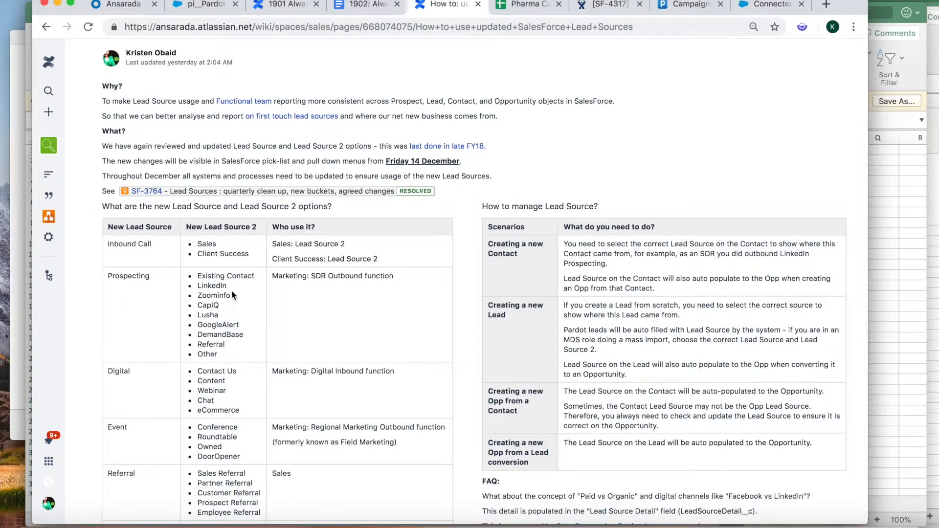
{"action": "left_click_drag", "start_coordinate": [224, 288], "coordinate": [198, 288]}
{"action": "key", "text": "super+c"}
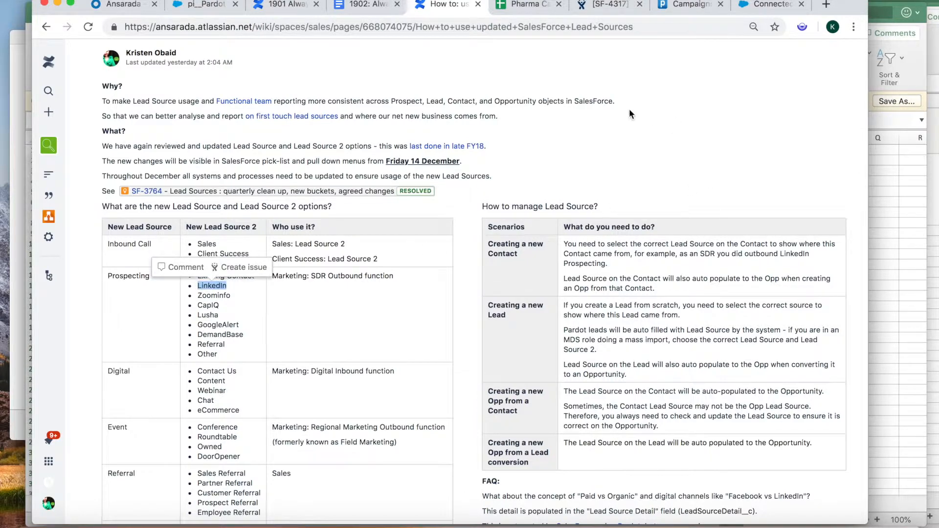
{"action": "left_click", "coordinate": [884, 273]}
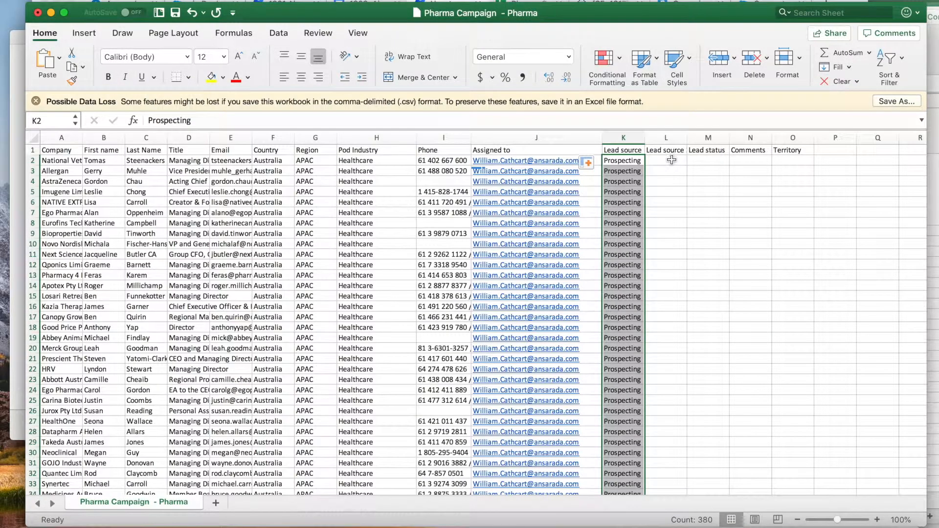
- Enter LinkedIn in L2 and fill it down the second Lead source column
{"action": "left_click", "coordinate": [671, 162]}
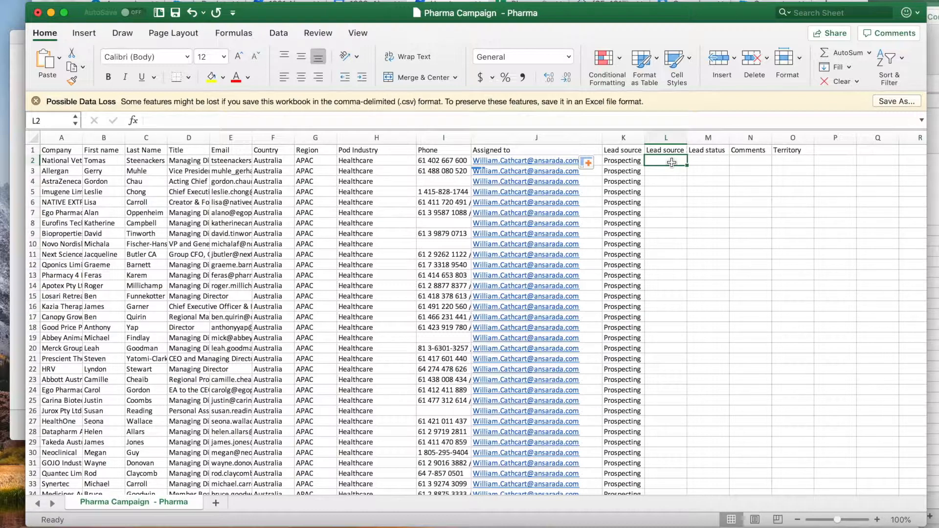
{"action": "key", "text": "super+v"}
{"action": "type", "text": "L"}
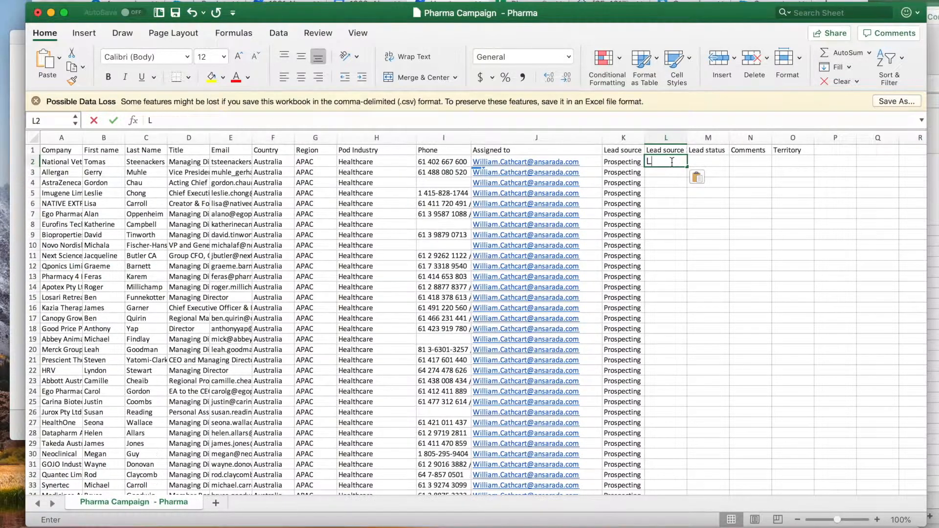
{"action": "type", "text": "LinkedIn"}
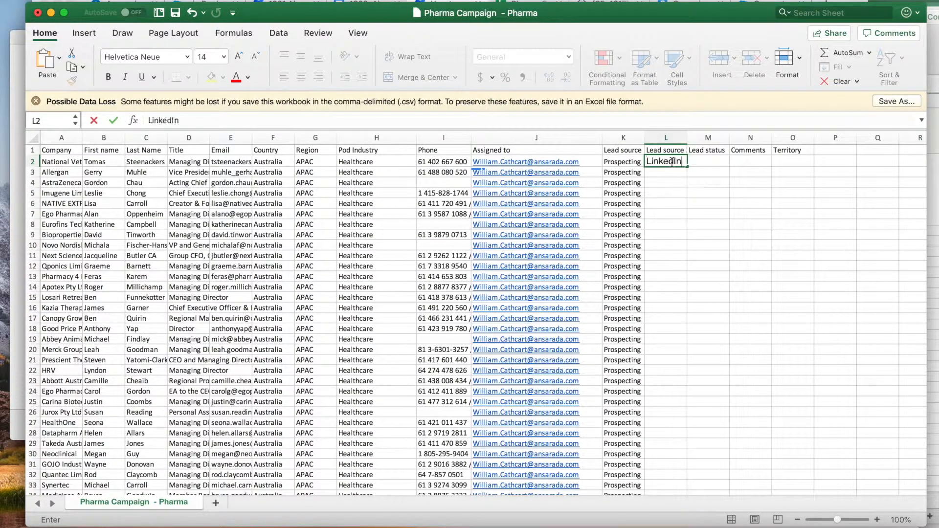
{"action": "left_click", "coordinate": [692, 166]}
{"action": "left_click", "coordinate": [683, 166]}
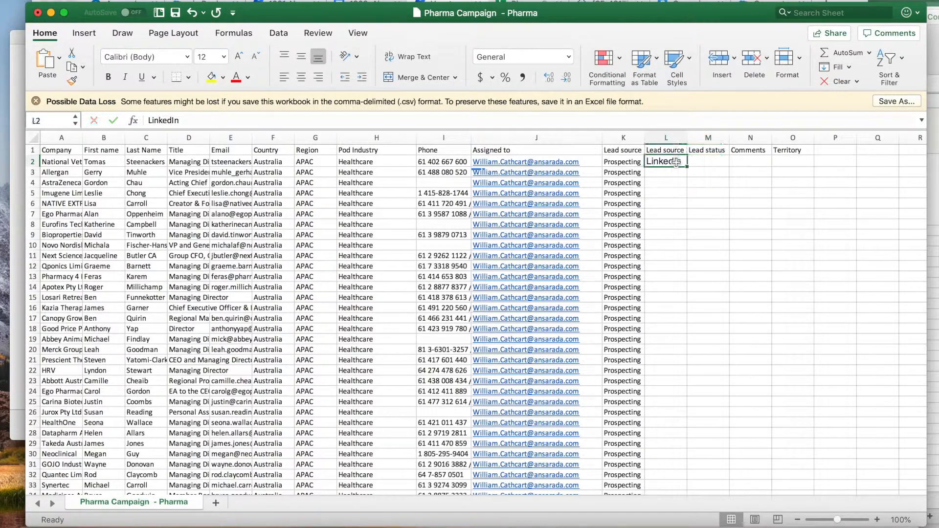
{"action": "double_click", "coordinate": [686, 166]}
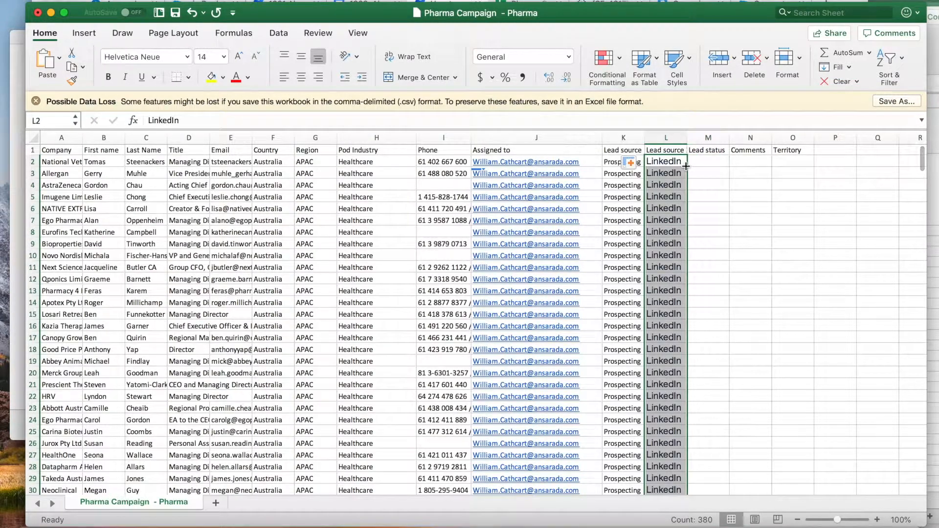
- Select Lead status cell M2 after checking the shared Pardot campaign screenshot
{"action": "left_click", "coordinate": [717, 160]}
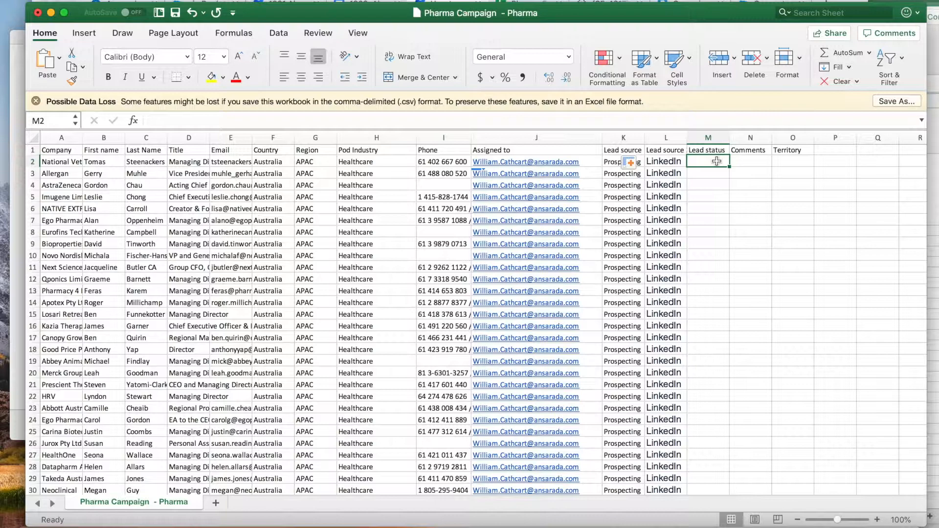
{"action": "left_click", "coordinate": [597, 520]}
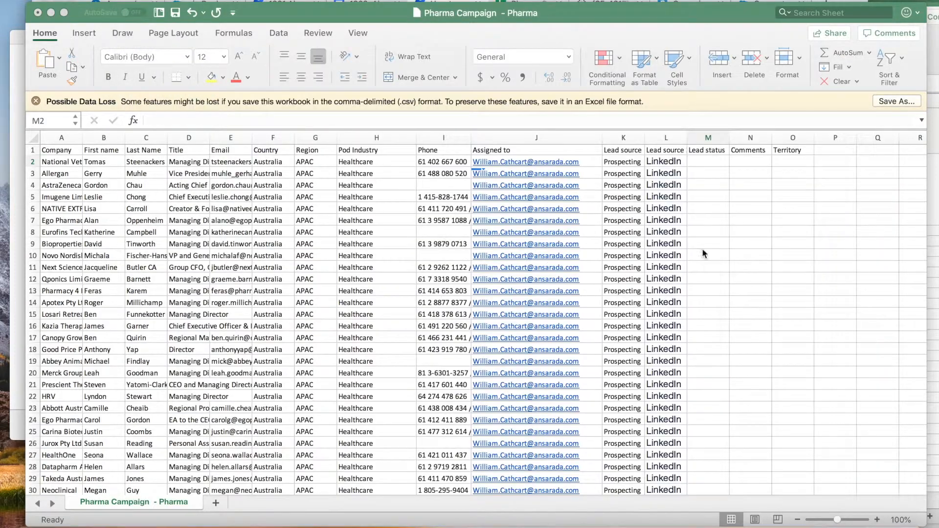
{"action": "left_click", "coordinate": [713, 164]}
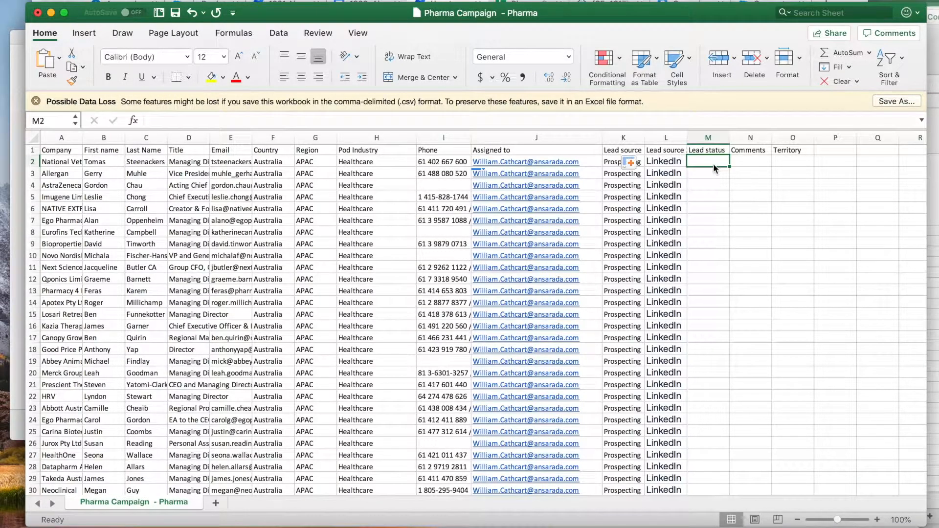
- Enter MQL in M2 and fill it down the whole Lead status column
{"action": "type", "text": "MQL"}
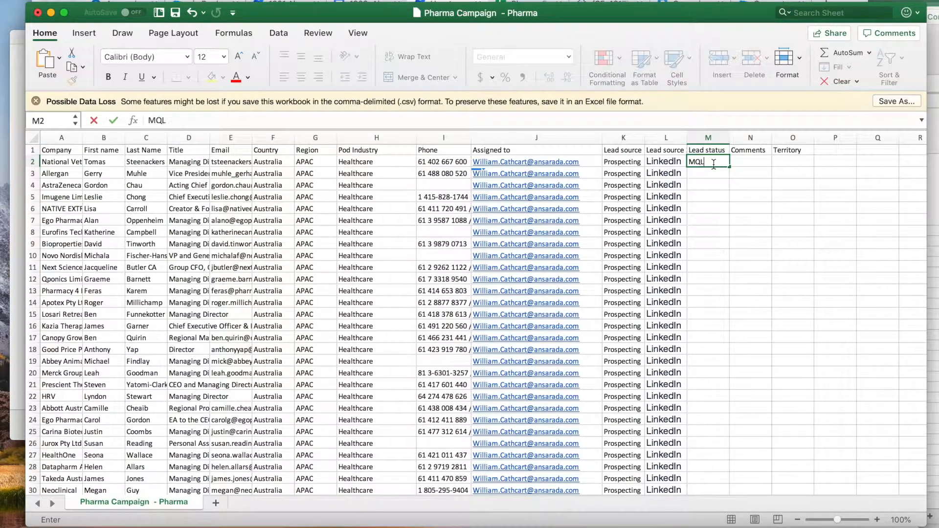
{"action": "key", "text": "Return"}
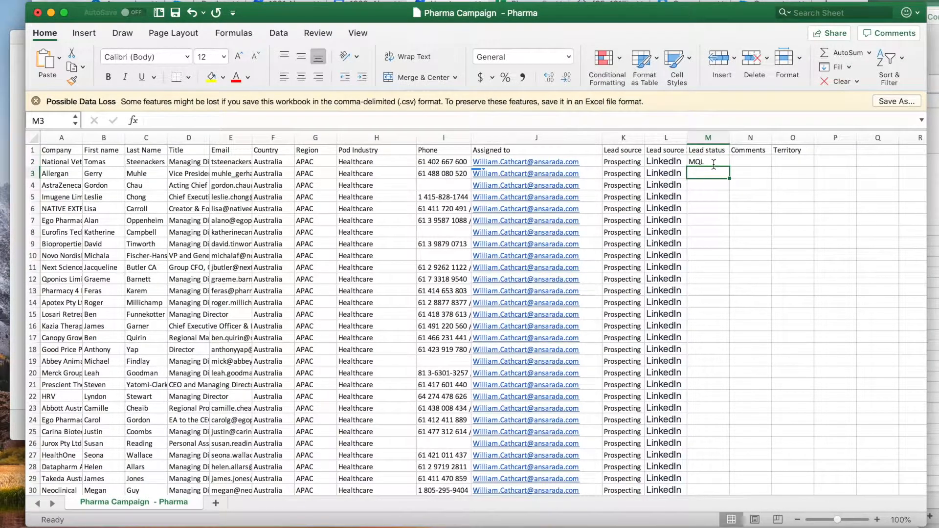
{"action": "left_click", "coordinate": [708, 160]}
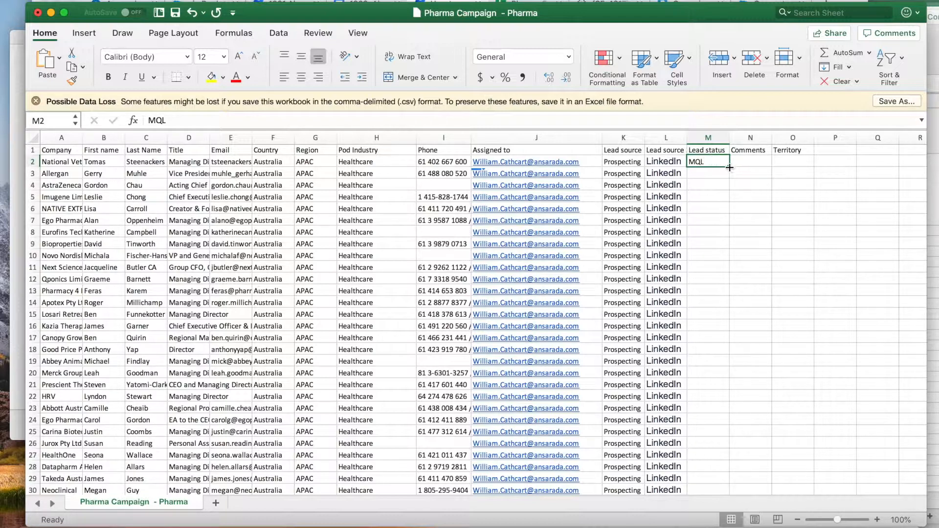
{"action": "double_click", "coordinate": [729, 167]}
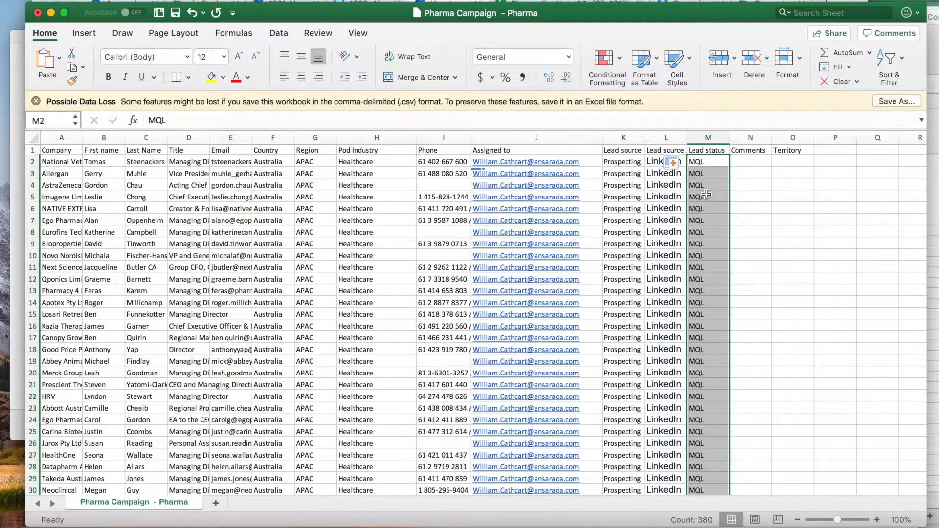
{"action": "left_click", "coordinate": [701, 162]}
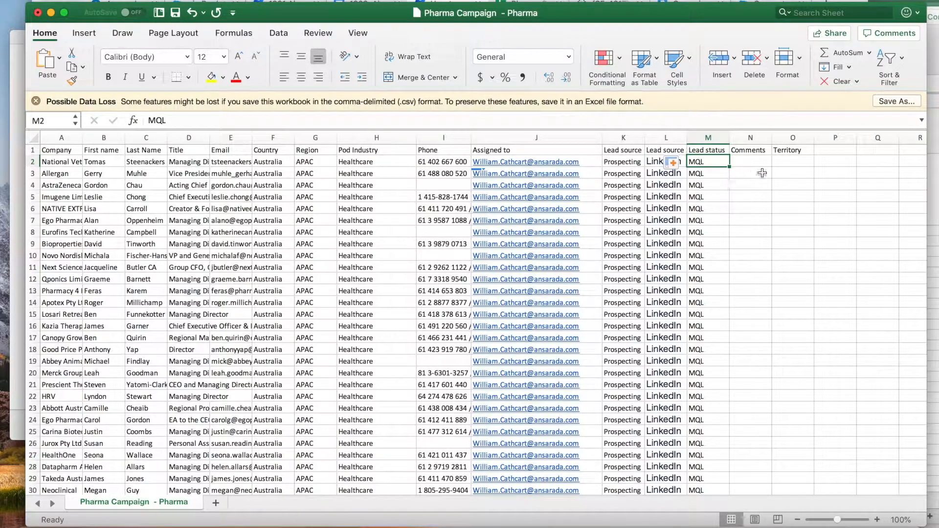
- Start an 'SDR:' note with the SDR's name in N2, copying the campaign name from Pardot
{"action": "left_click", "coordinate": [748, 163]}
{"action": "type", "text": "SDR"}
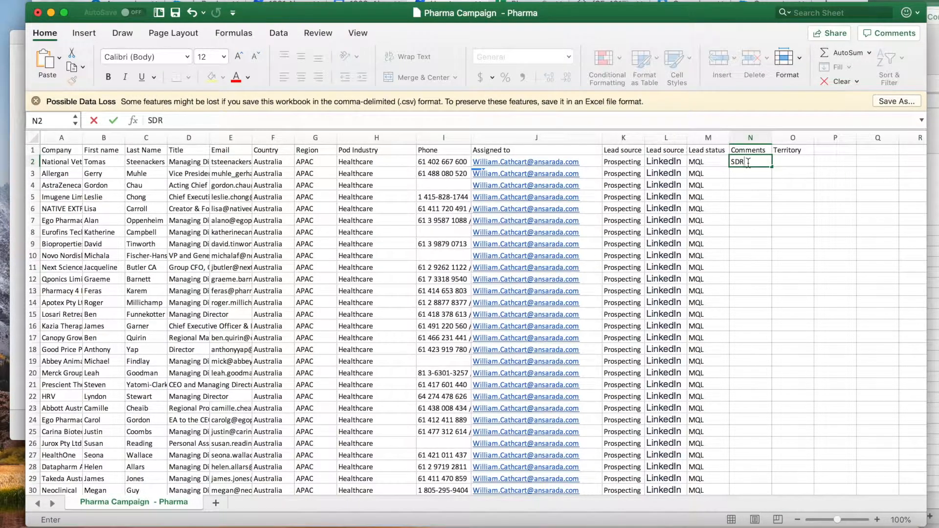
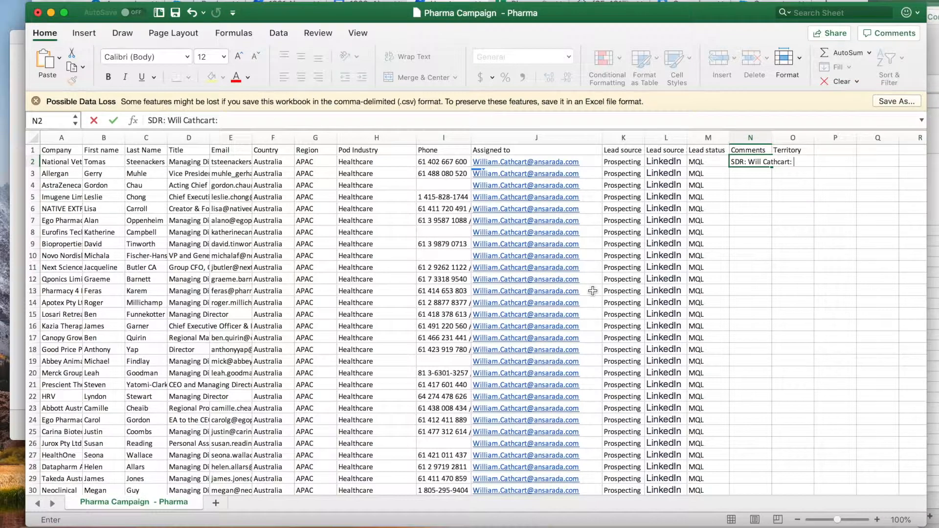
{"action": "left_click", "coordinate": [624, 523]}
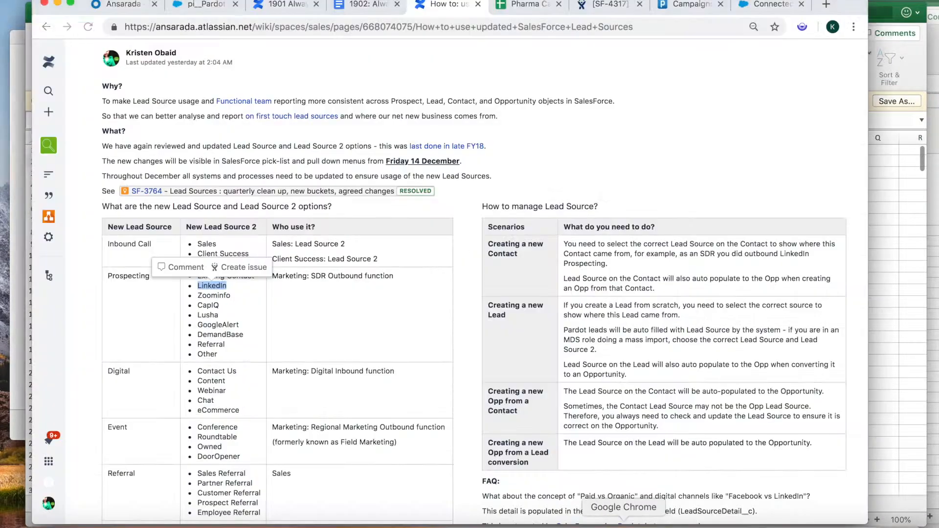
{"action": "left_click", "coordinate": [685, 5]}
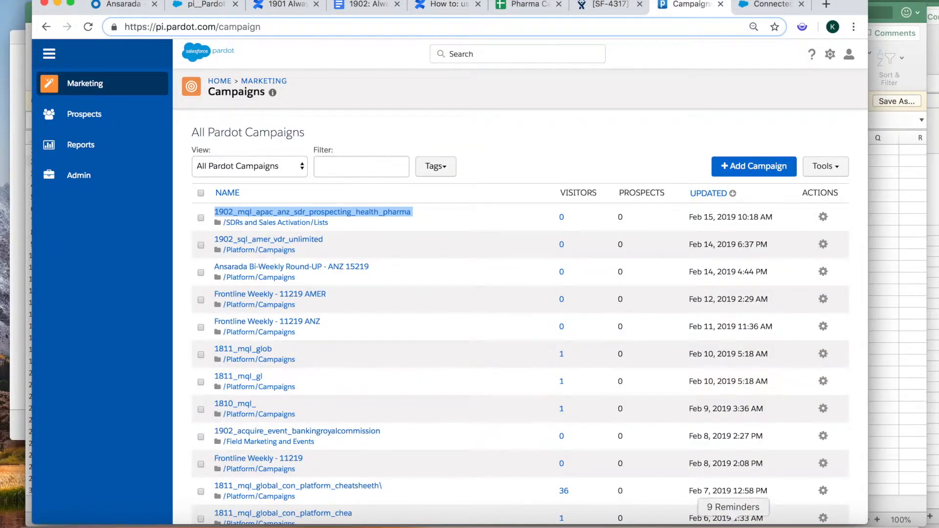
{"action": "left_click", "coordinate": [907, 352]}
- Append 1902_mql_apac_anz_sdr_prospecting_health_pharma to N2 and fill the comment down column N
{"action": "left_click", "coordinate": [261, 118]}
{"action": "type", "text": "1902_mql_apac_anz_sdr_prospecting_health_pharma"}
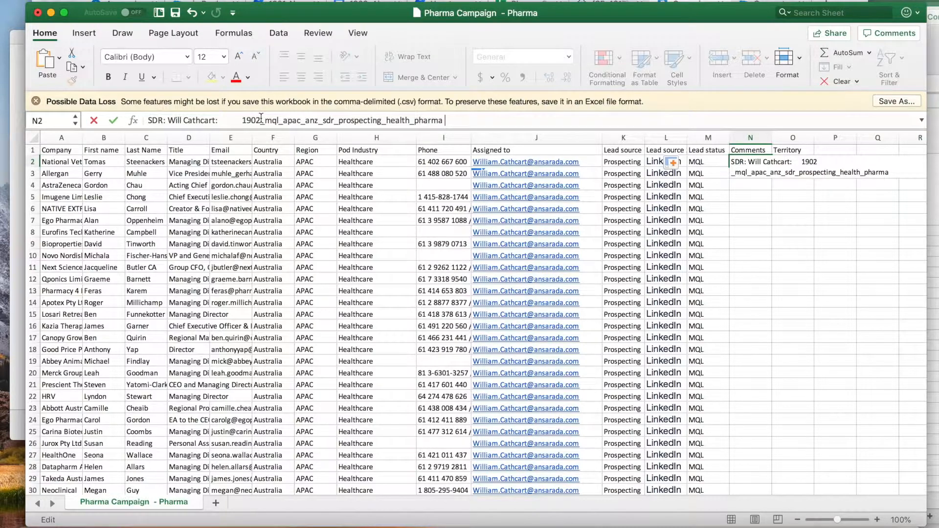
{"action": "key", "text": "BackSpace"}
{"action": "key", "text": "BackSpace"}
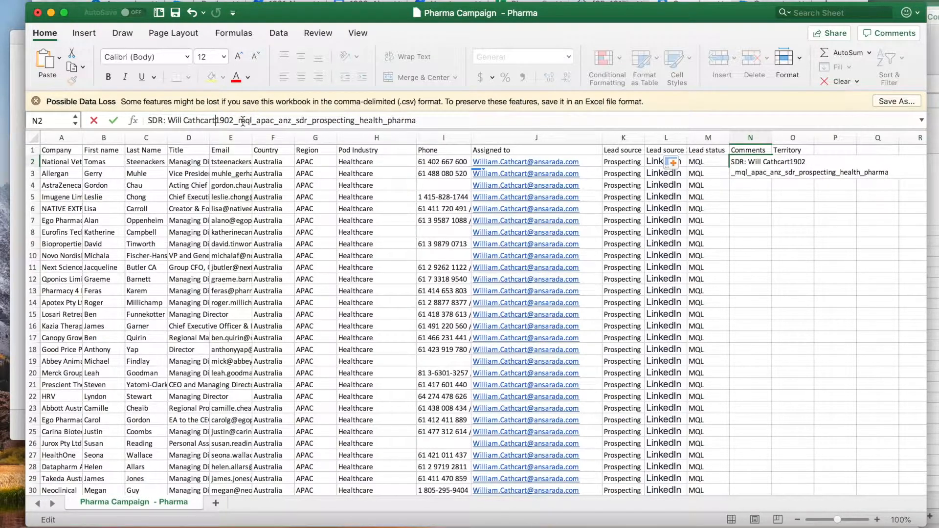
{"action": "type", "text": ":"}
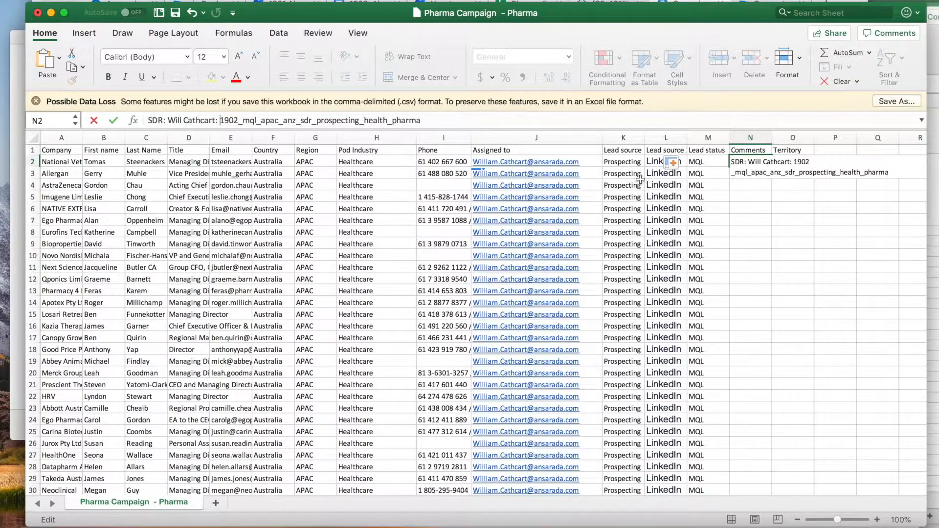
{"action": "left_click", "coordinate": [737, 178]}
{"action": "left_click", "coordinate": [750, 161]}
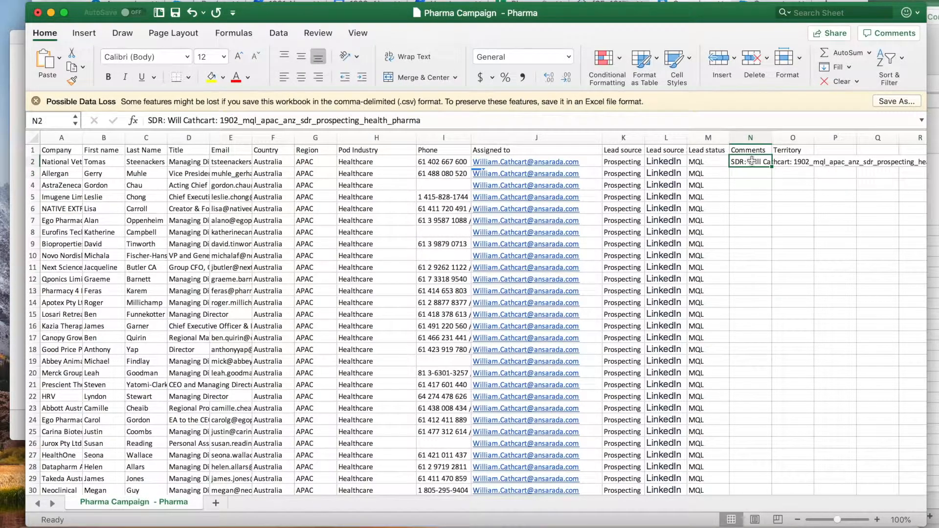
{"action": "double_click", "coordinate": [770, 167]}
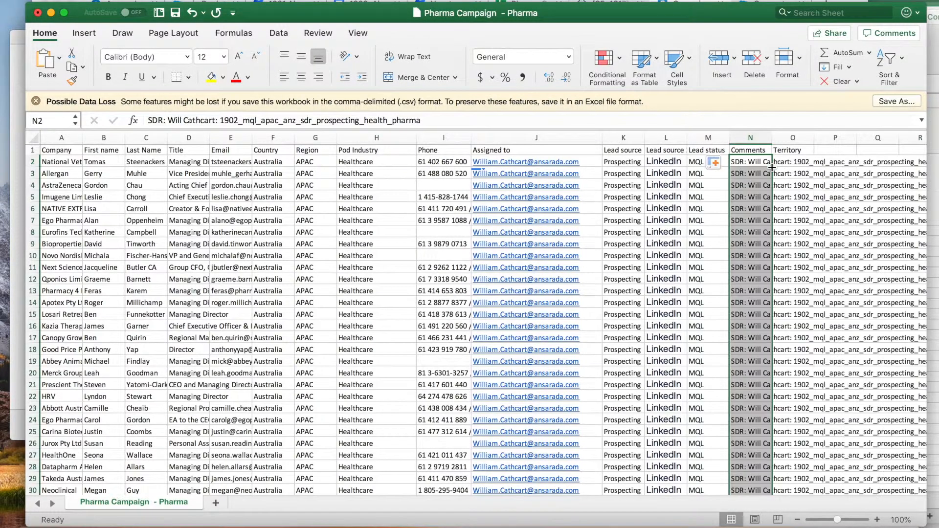
{"action": "left_click", "coordinate": [755, 220]}
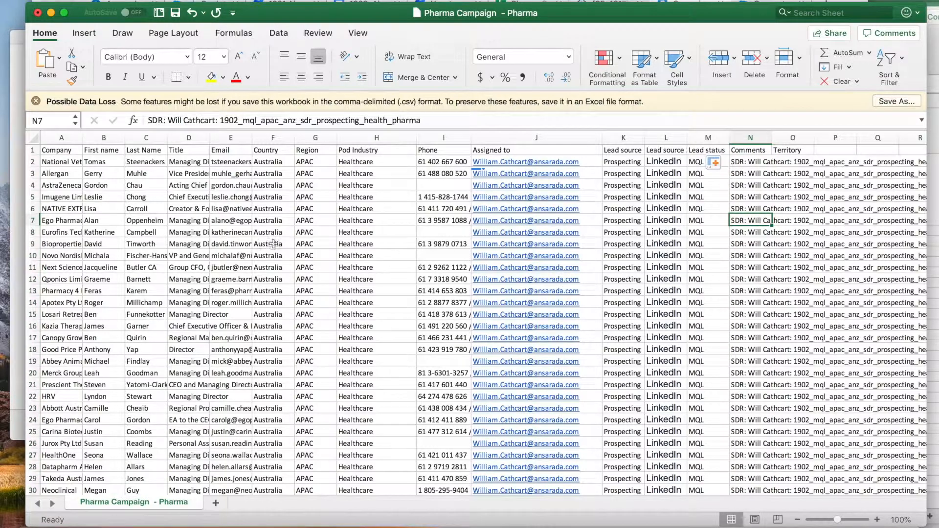
- Rename the Region header to Sales Region and fill ANZ down column G
{"action": "left_click", "coordinate": [307, 163]}
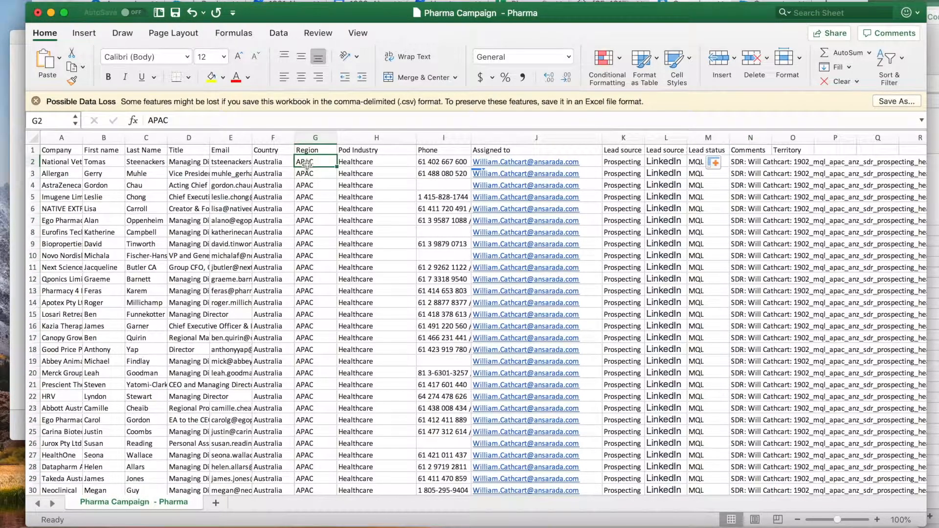
{"action": "left_click", "coordinate": [317, 150]}
{"action": "left_click", "coordinate": [315, 162]}
{"action": "left_click", "coordinate": [309, 151]}
{"action": "type", "text": "Sales Region"}
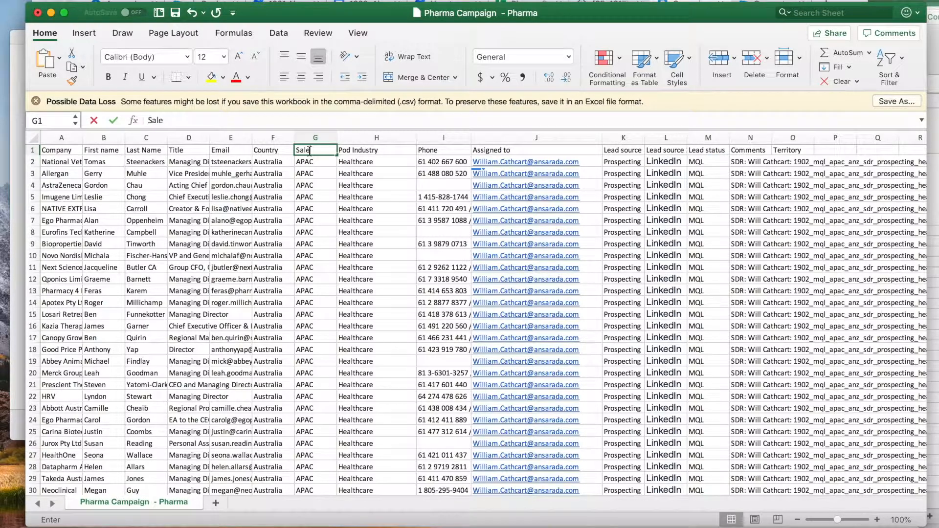
{"action": "key", "text": "Return"}
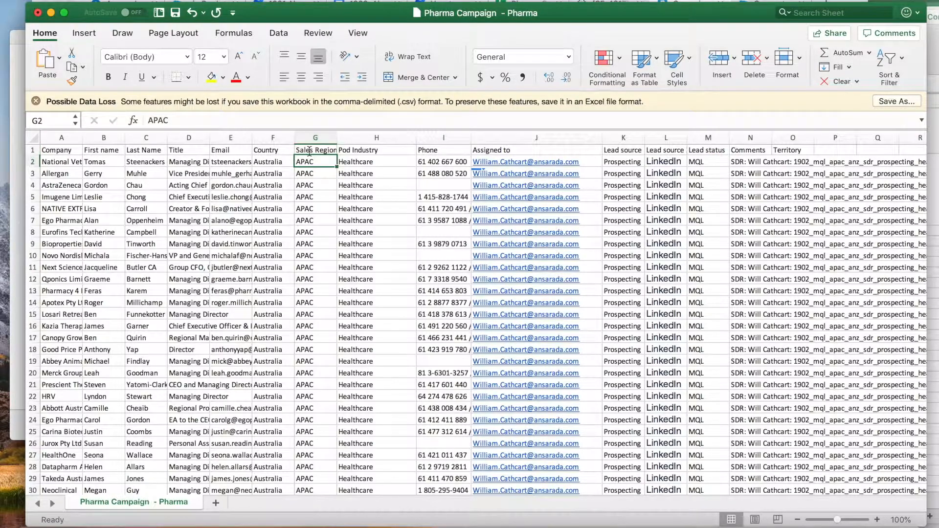
{"action": "type", "text": "ANZ"}
{"action": "key", "text": "Return"}
{"action": "left_click", "coordinate": [312, 161]}
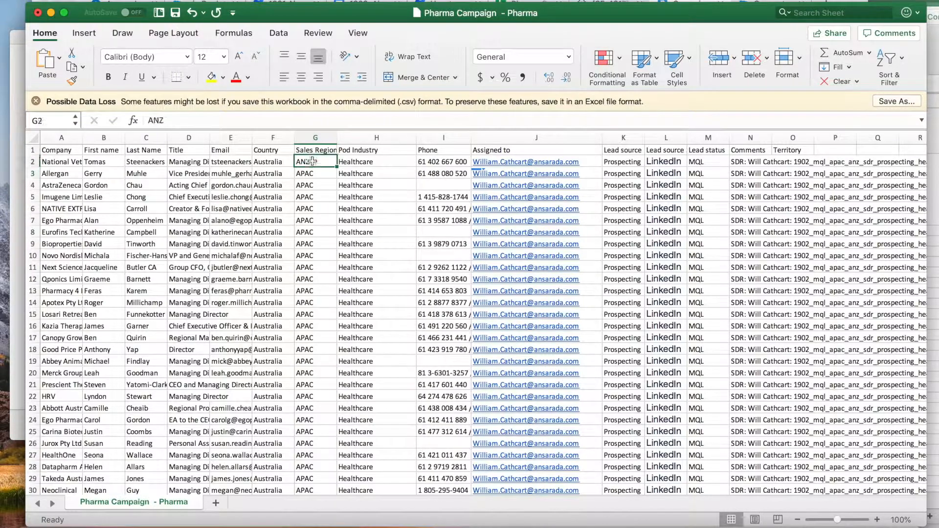
{"action": "double_click", "coordinate": [338, 167]}
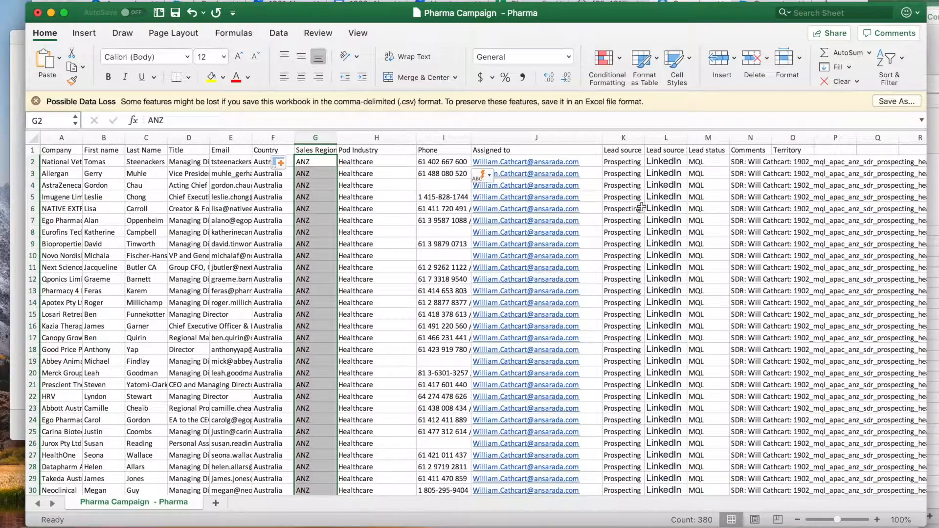
- Rename the Territory header to Global Region and fill APAC down column O
{"action": "left_click", "coordinate": [797, 150]}
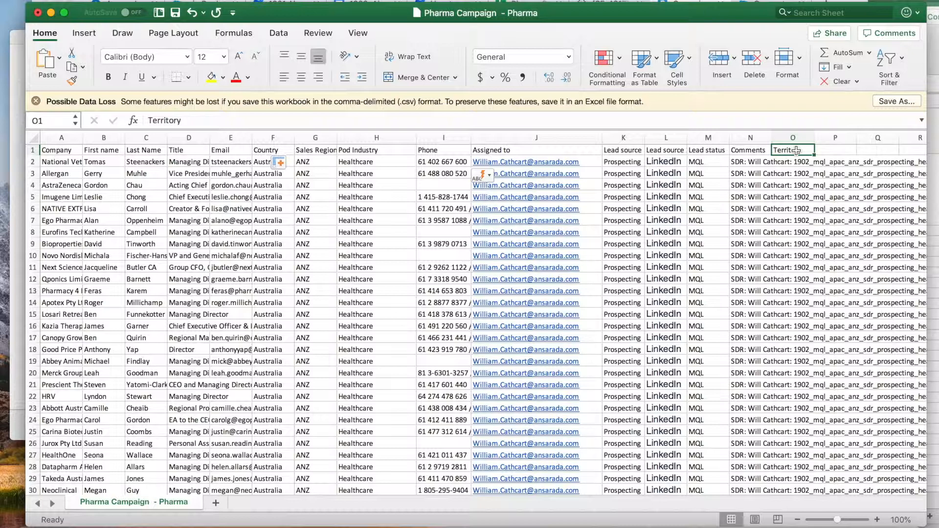
{"action": "type", "text": "Global Region"}
{"action": "key", "text": "Return"}
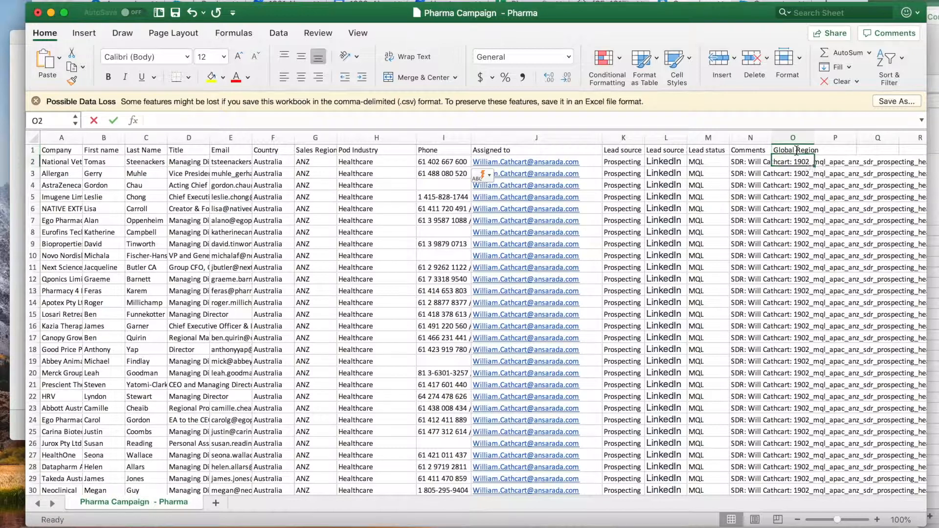
{"action": "type", "text": "APA"}
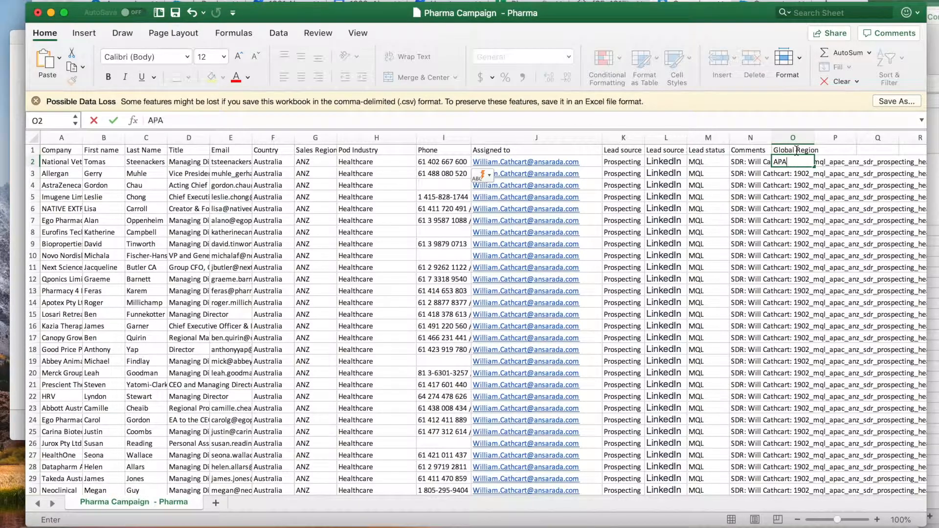
{"action": "type", "text": "C"}
{"action": "key", "text": "Return"}
{"action": "left_click", "coordinate": [799, 163]}
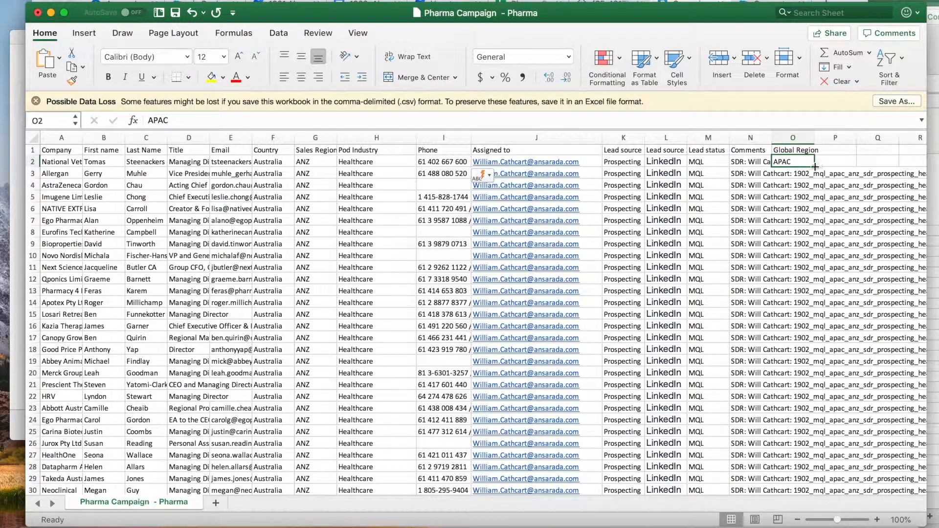
{"action": "double_click", "coordinate": [814, 168]}
{"action": "left_click", "coordinate": [824, 221]}
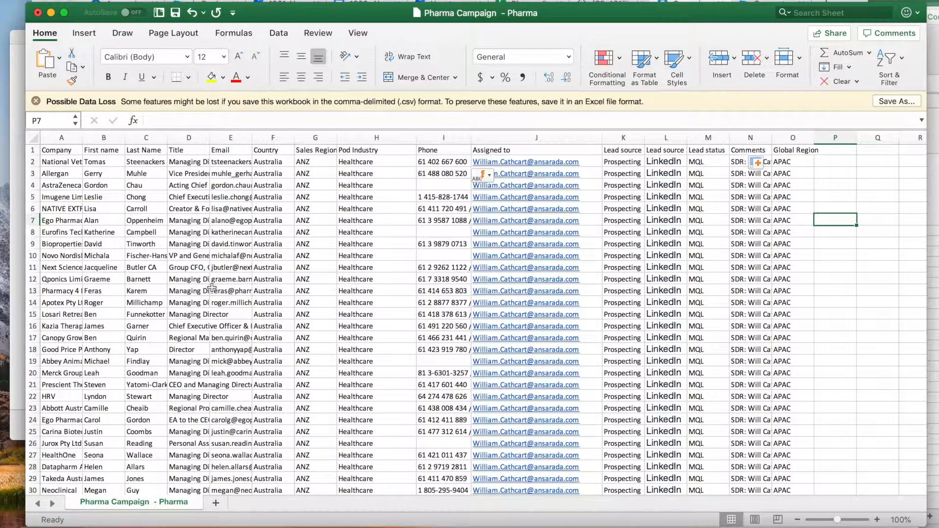
- Widen the Company column to show full names and save the workbook
{"action": "scroll", "coordinate": [212, 287], "scroll_direction": "down", "scroll_amount": 2}
{"action": "scroll", "coordinate": [166, 281], "scroll_direction": "up", "scroll_amount": 2}
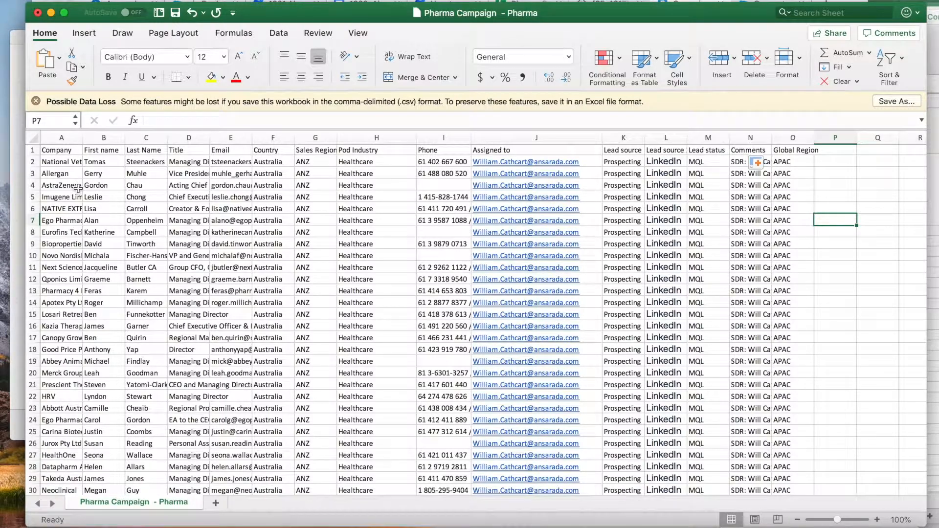
{"action": "left_click_drag", "start_coordinate": [83, 138], "coordinate": [120, 138]}
{"action": "left_click", "coordinate": [176, 14]}
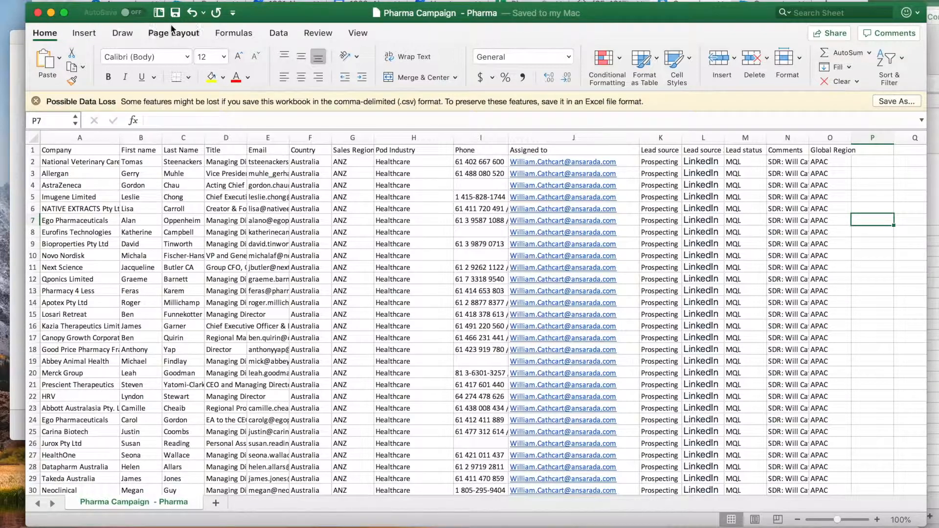
- Save a CSV copy named 1902_mql_apac_anz_sdr_prospecting_health_pharma in Downloads
{"action": "left_click", "coordinate": [76, 0]}
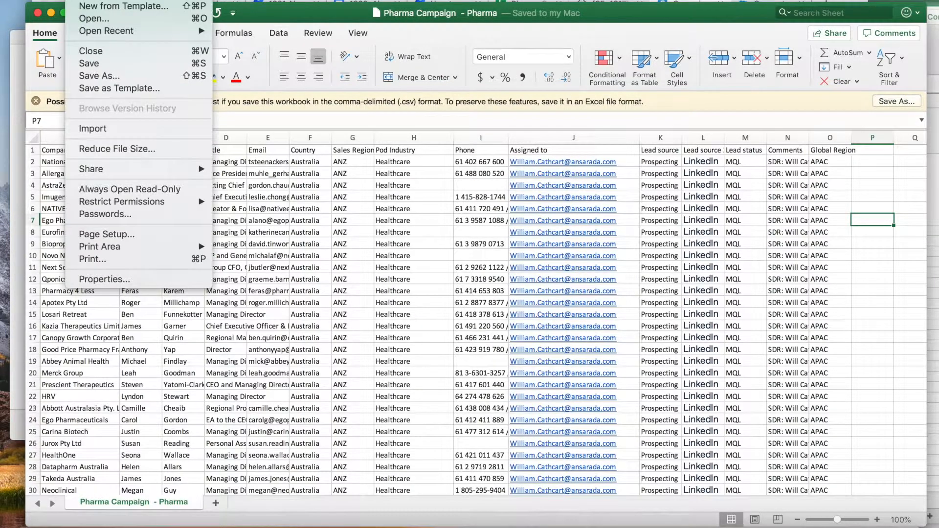
{"action": "left_click", "coordinate": [93, 76]}
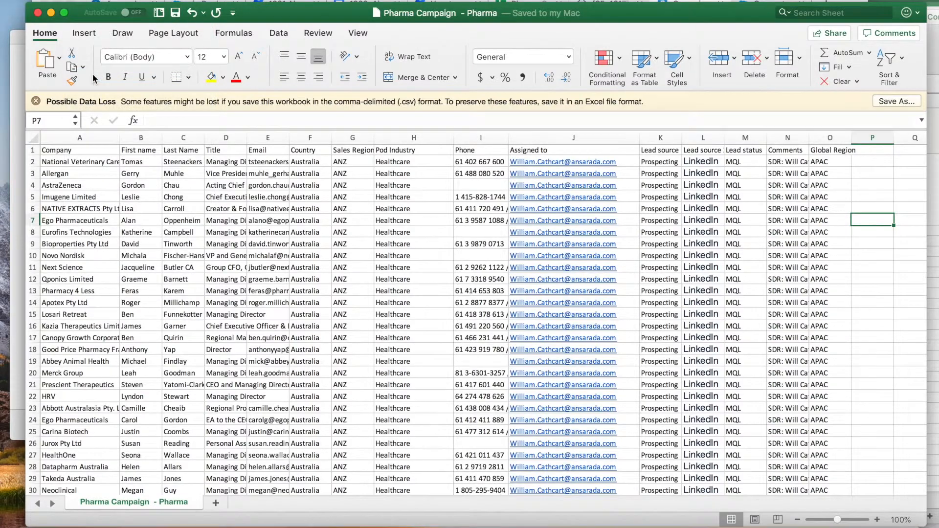
{"action": "type", "text": "apac_anz_sdr_prospecting_health_pharma"}
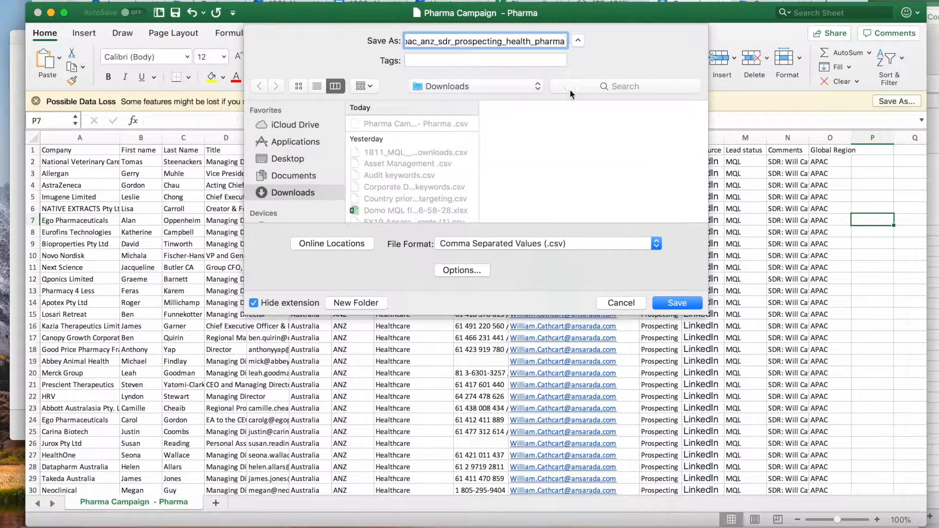
{"action": "left_click", "coordinate": [677, 303]}
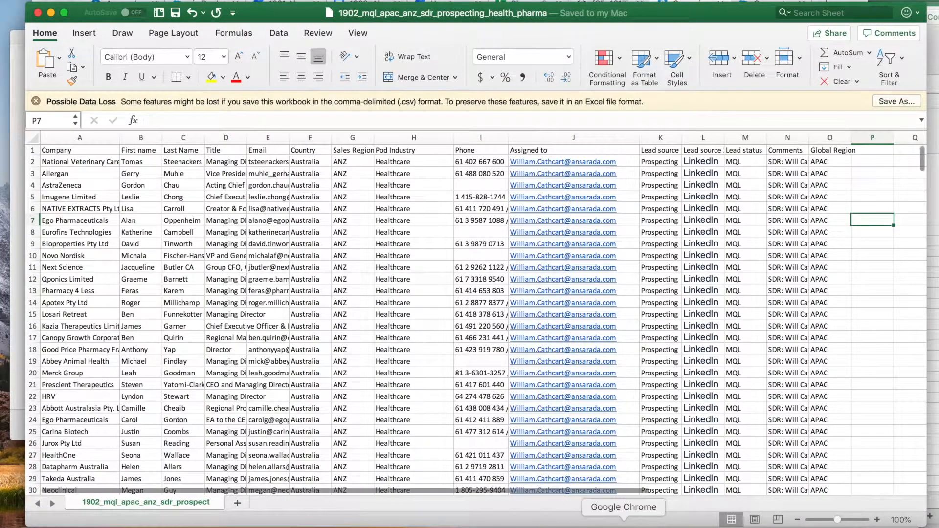
- In Pardot, go to Admin > Import > Prospects to start the prospect import
{"action": "left_click", "coordinate": [624, 522]}
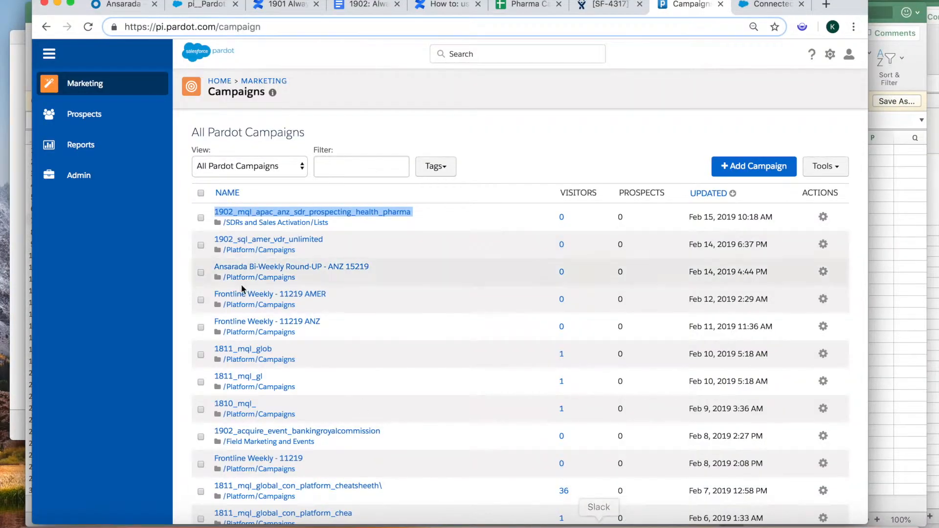
{"action": "mouse_move", "coordinate": [115, 124]}
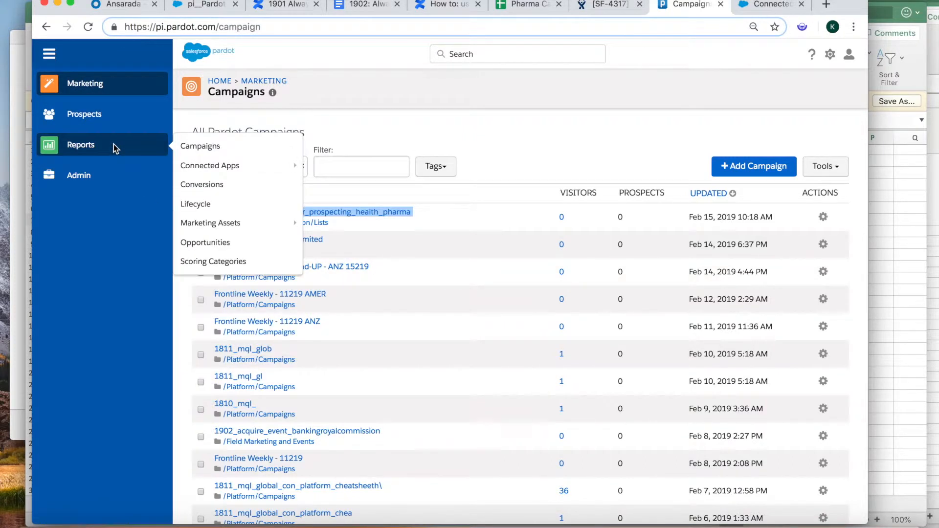
{"action": "mouse_move", "coordinate": [113, 171]}
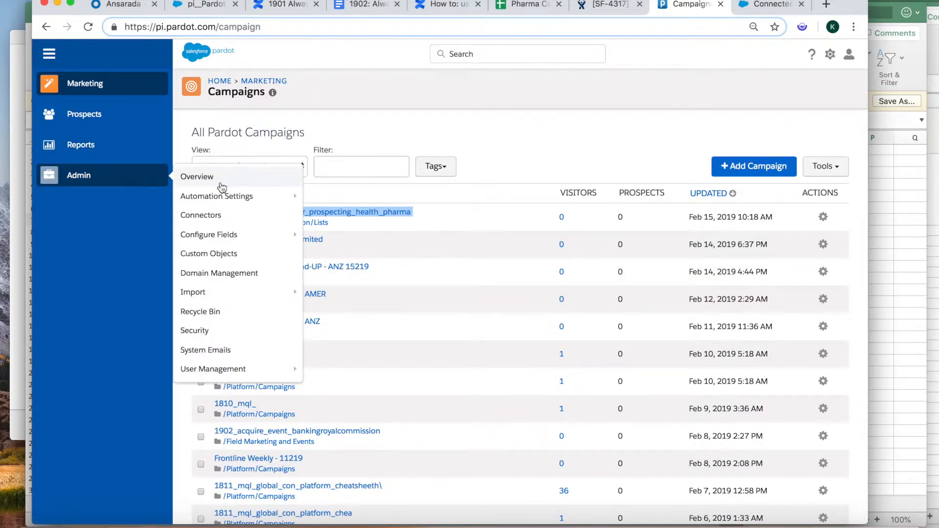
{"action": "mouse_move", "coordinate": [220, 297]}
{"action": "left_click", "coordinate": [324, 303]}
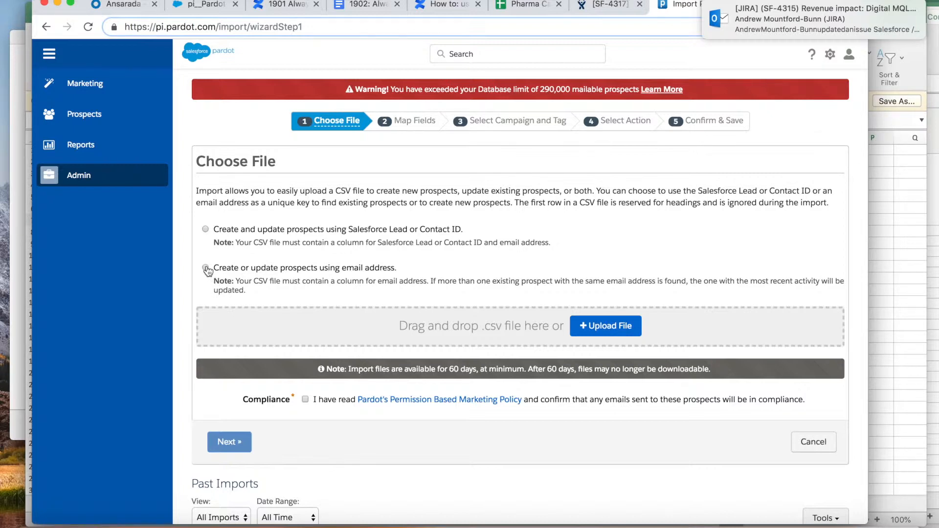
- Set the import to match prospects by email address and confirm marketing policy compliance
{"action": "left_click", "coordinate": [206, 269]}
{"action": "left_click", "coordinate": [305, 400]}
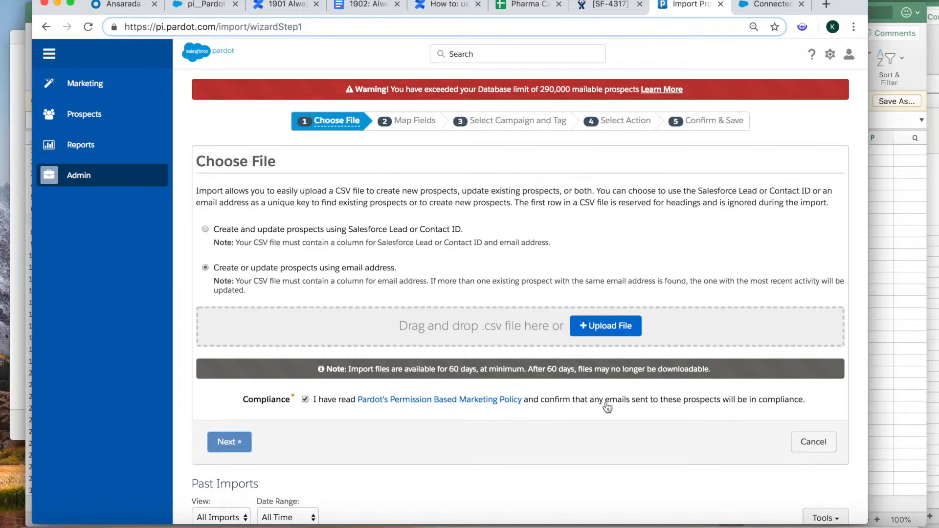
{"action": "left_click", "coordinate": [594, 326]}
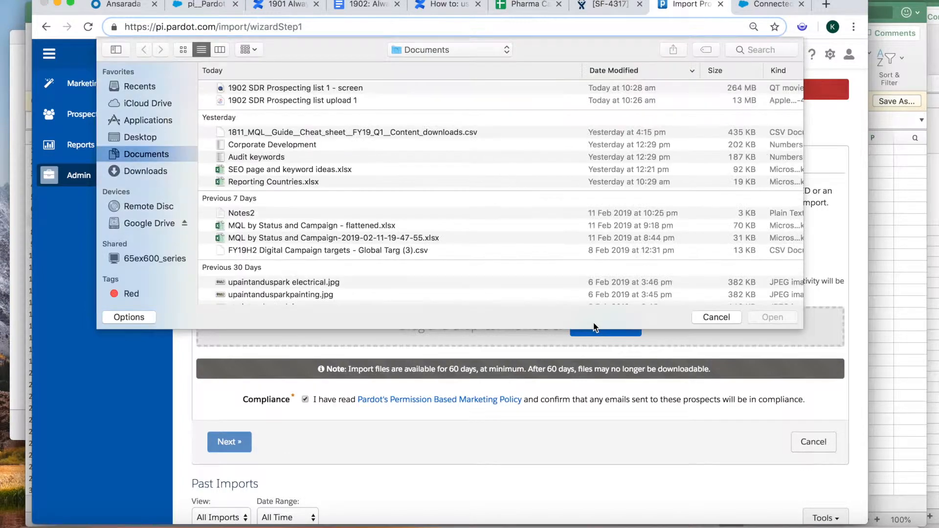
- Attach 1902_mql_apac_anz_sdr_prospecting_health_pharma.csv from Downloads and continue to field mapping
{"action": "left_click", "coordinate": [139, 173]}
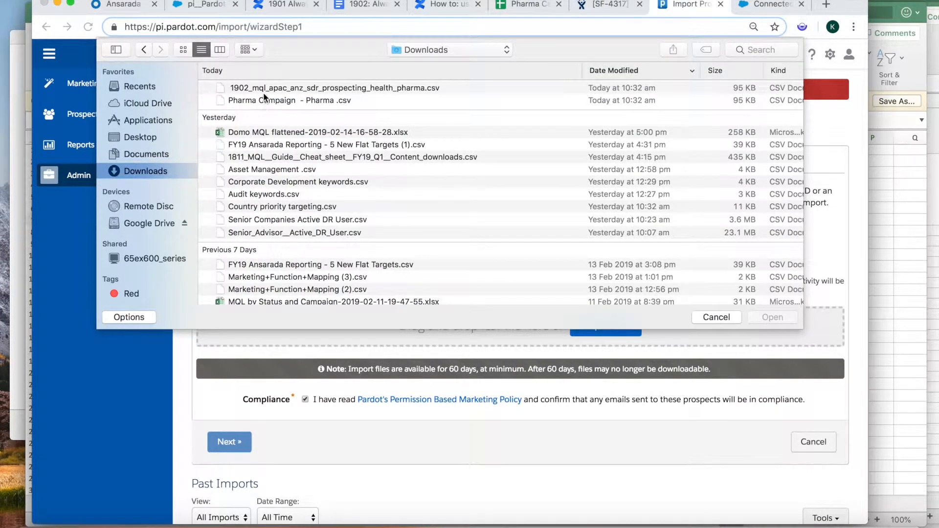
{"action": "left_click", "coordinate": [263, 90]}
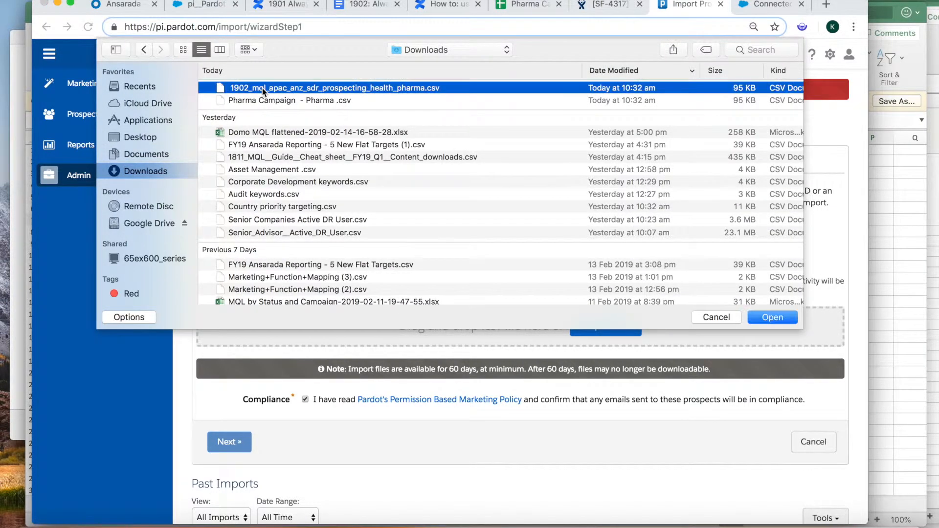
{"action": "left_click", "coordinate": [768, 319]}
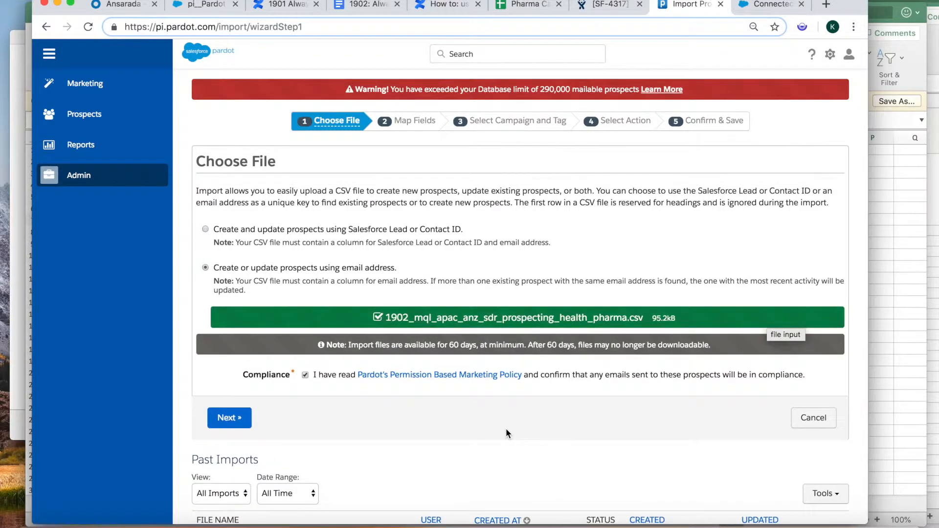
{"action": "left_click", "coordinate": [228, 412]}
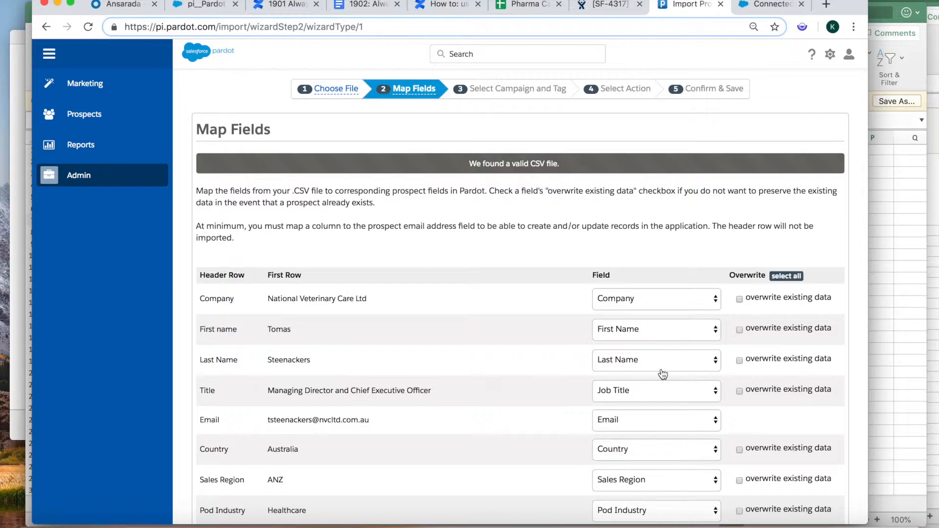
- Leave the Sales Region and Pod Industry columns mapped to their existing fields
{"action": "scroll", "coordinate": [678, 394], "scroll_direction": "down", "scroll_amount": 3}
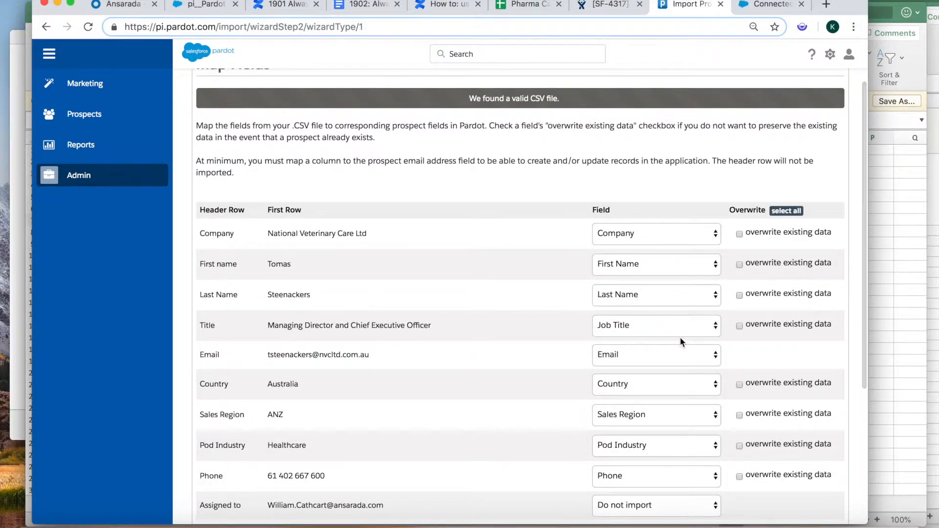
{"action": "scroll", "coordinate": [680, 328], "scroll_direction": "down", "scroll_amount": 2}
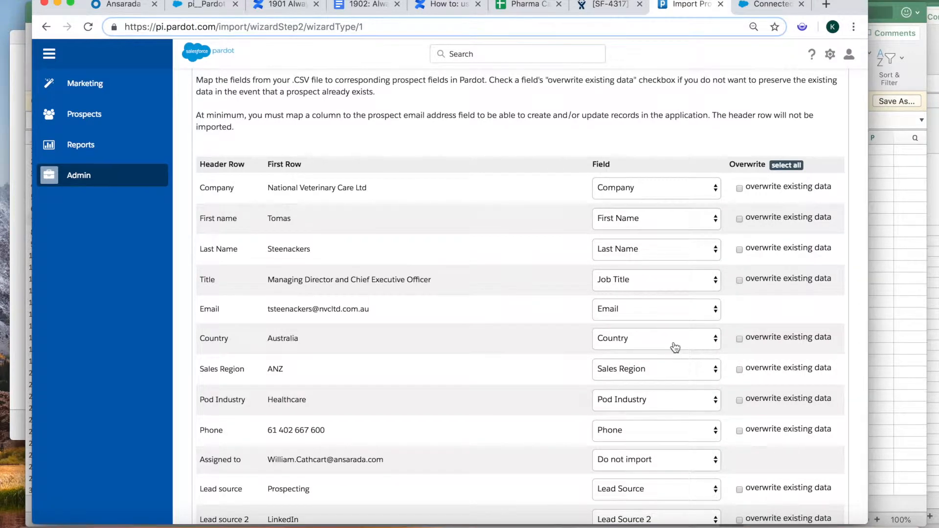
{"action": "scroll", "coordinate": [675, 347], "scroll_direction": "down", "scroll_amount": 2}
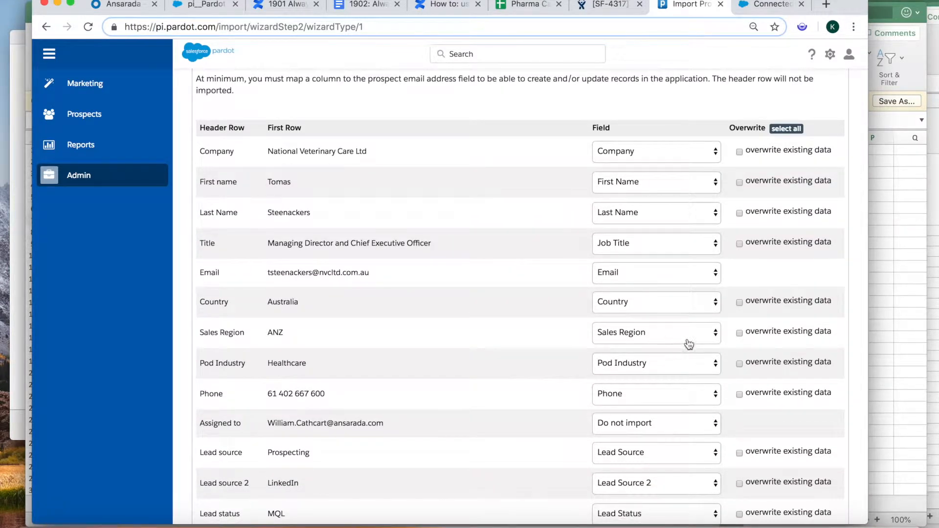
{"action": "left_click", "coordinate": [705, 334]}
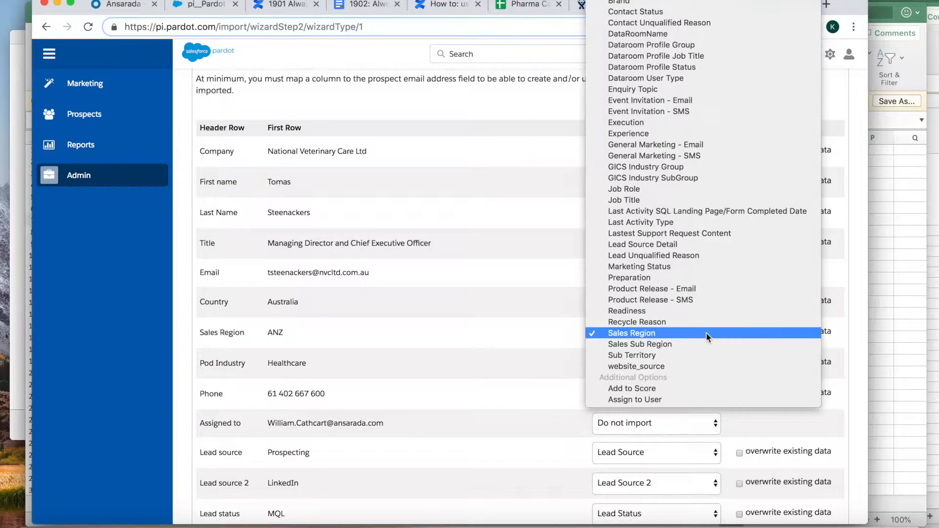
{"action": "left_click", "coordinate": [645, 334]}
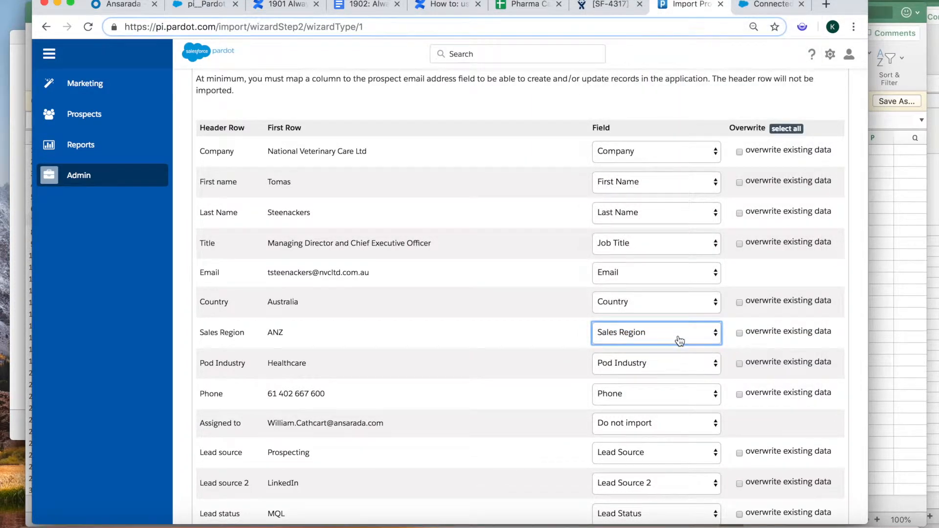
{"action": "left_click", "coordinate": [712, 334]}
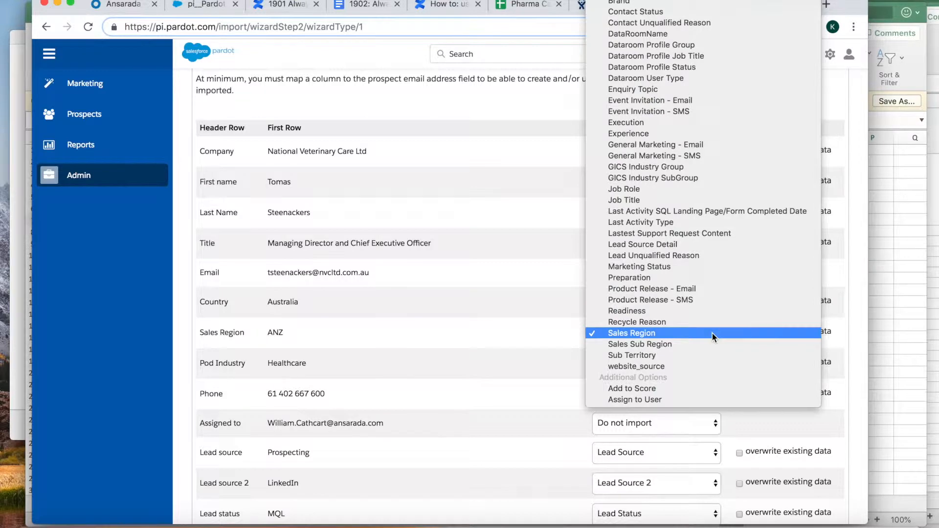
{"action": "left_click", "coordinate": [706, 334]}
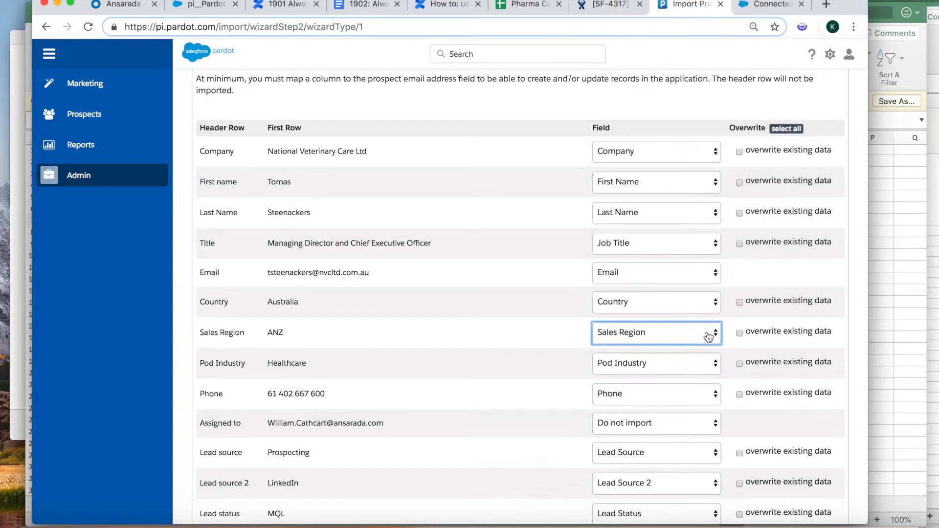
{"action": "scroll", "coordinate": [693, 369], "scroll_direction": "down", "scroll_amount": 1}
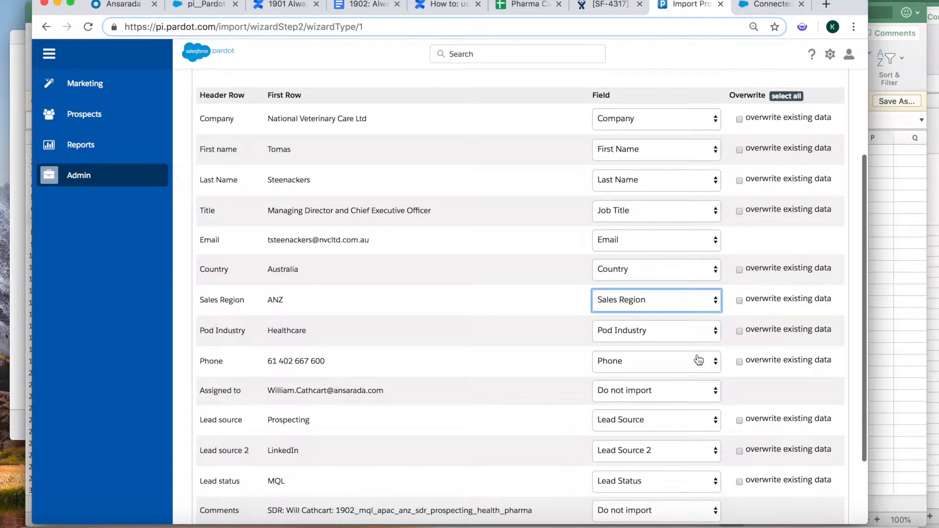
{"action": "left_click", "coordinate": [704, 331]}
{"action": "left_click", "coordinate": [700, 330]}
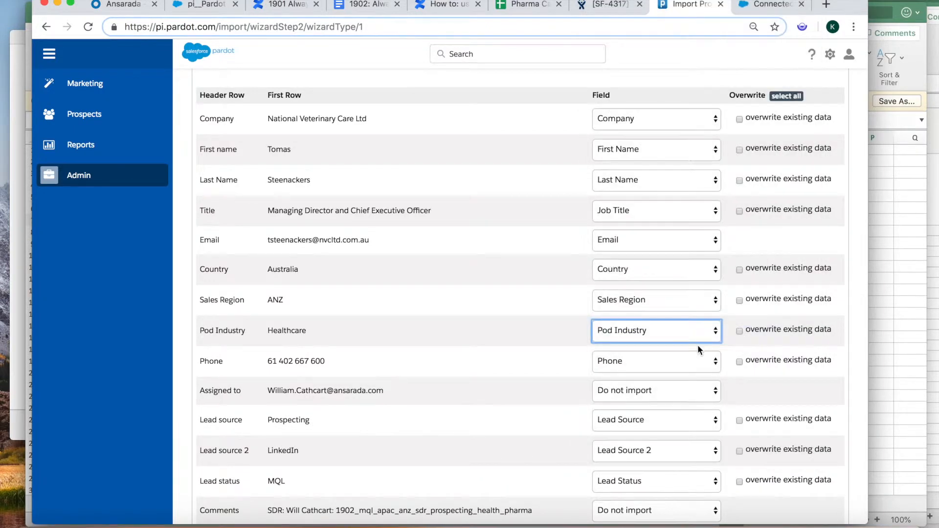
{"action": "scroll", "coordinate": [697, 342], "scroll_direction": "down", "scroll_amount": 3}
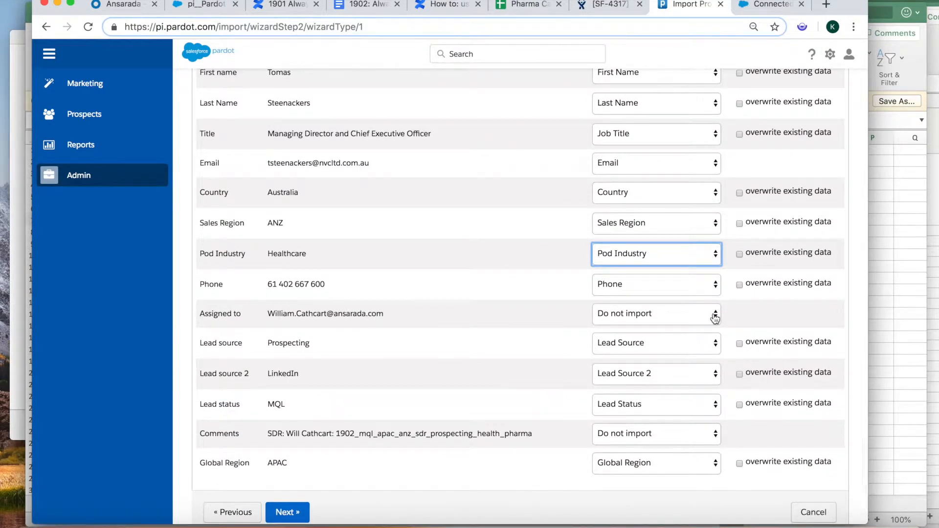
- Map Assigned to onto Assign to User and Comments onto Comments, then continue
{"action": "left_click", "coordinate": [714, 315]}
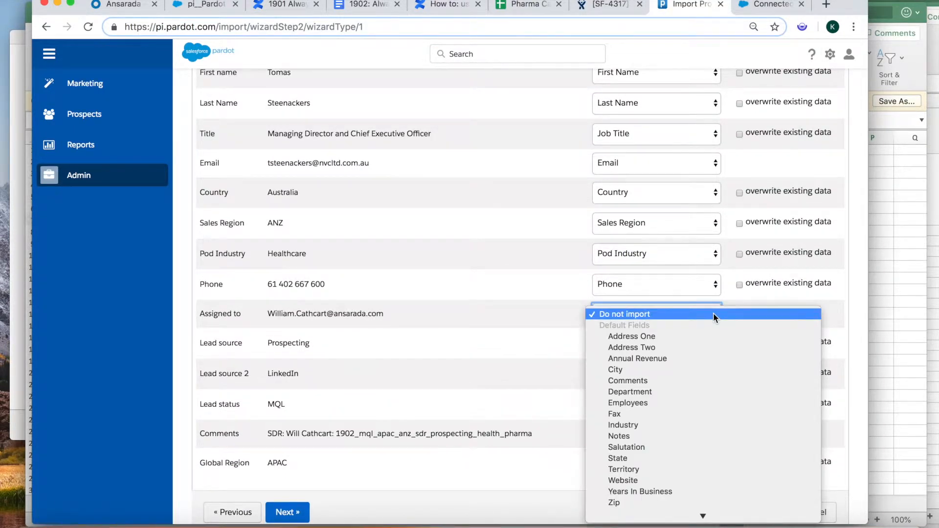
{"action": "scroll", "coordinate": [662, 477], "scroll_direction": "down", "scroll_amount": 3}
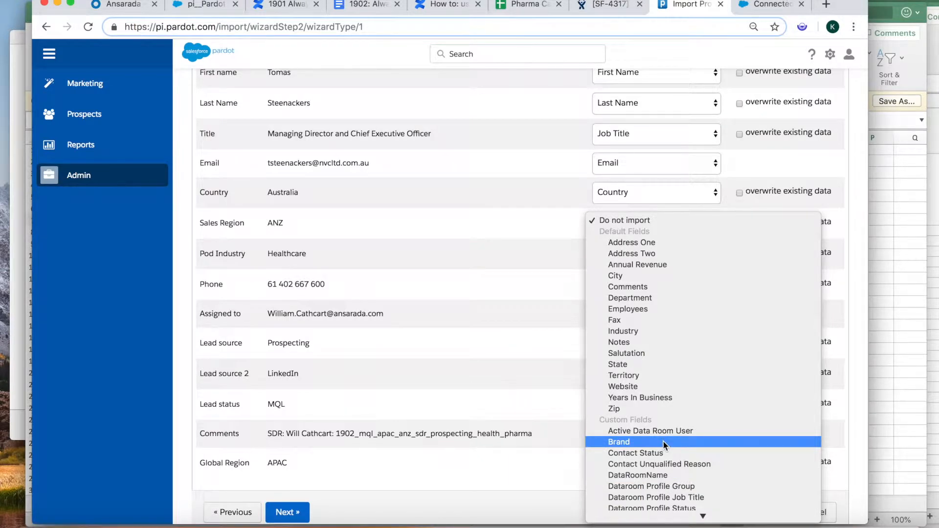
{"action": "scroll", "coordinate": [663, 443], "scroll_direction": "down", "scroll_amount": 3}
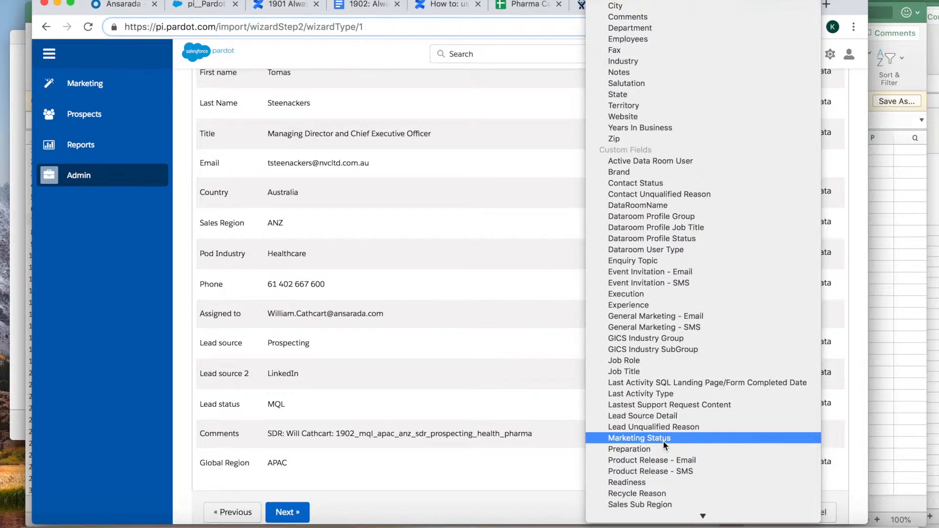
{"action": "scroll", "coordinate": [664, 443], "scroll_direction": "down", "scroll_amount": 2}
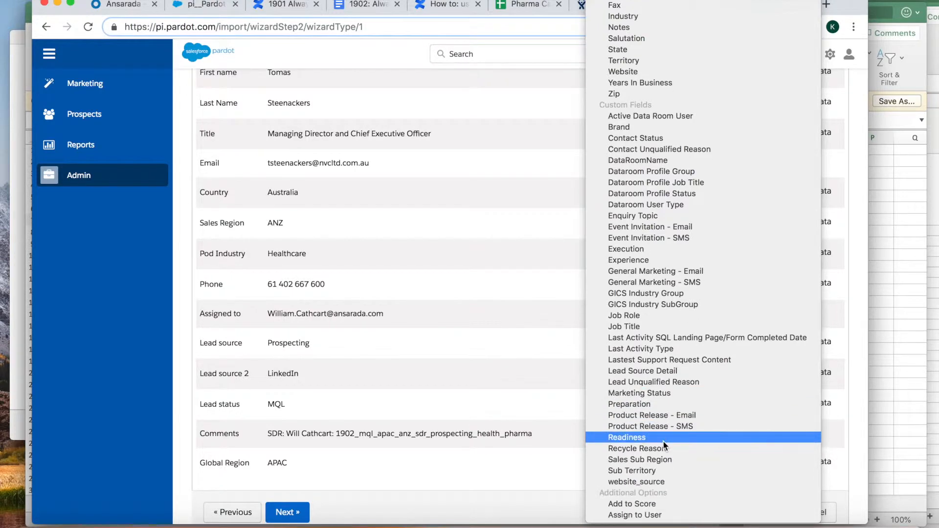
{"action": "left_click", "coordinate": [634, 515]}
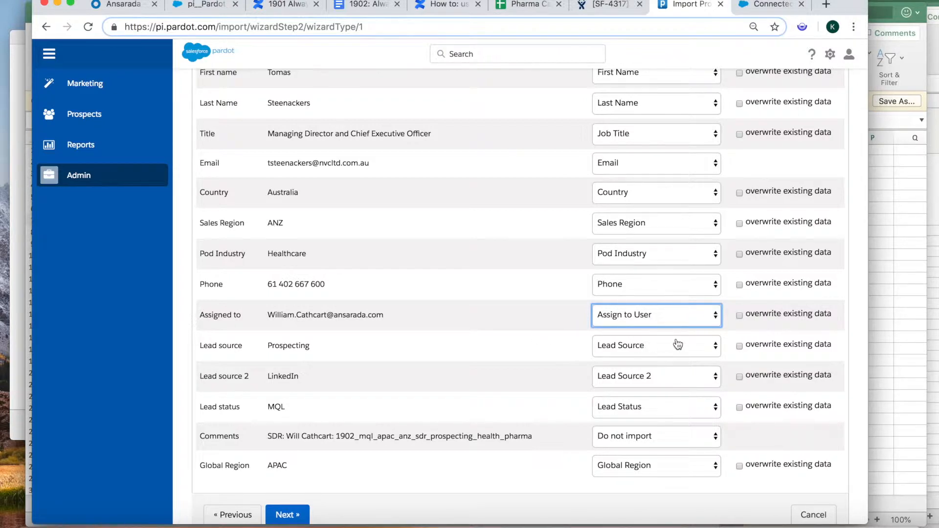
{"action": "scroll", "coordinate": [700, 372], "scroll_direction": "down", "scroll_amount": 1}
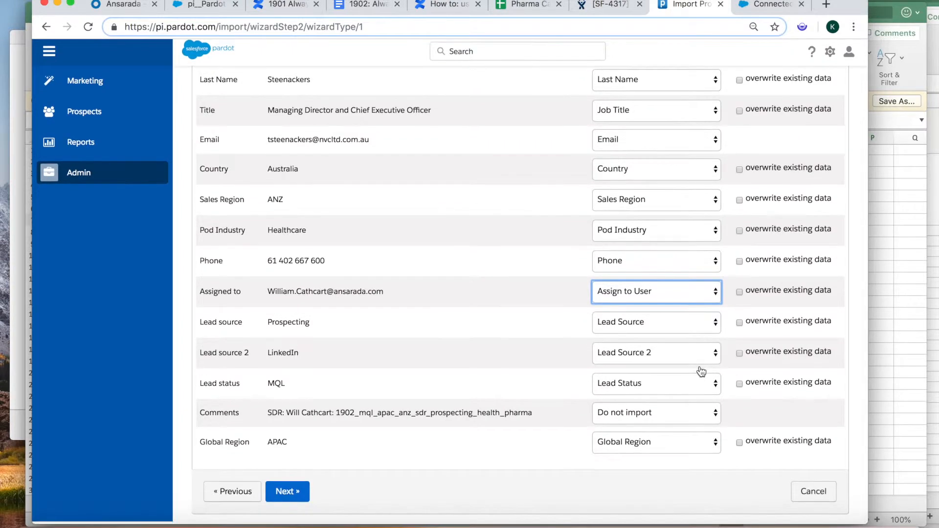
{"action": "left_click", "coordinate": [714, 418]}
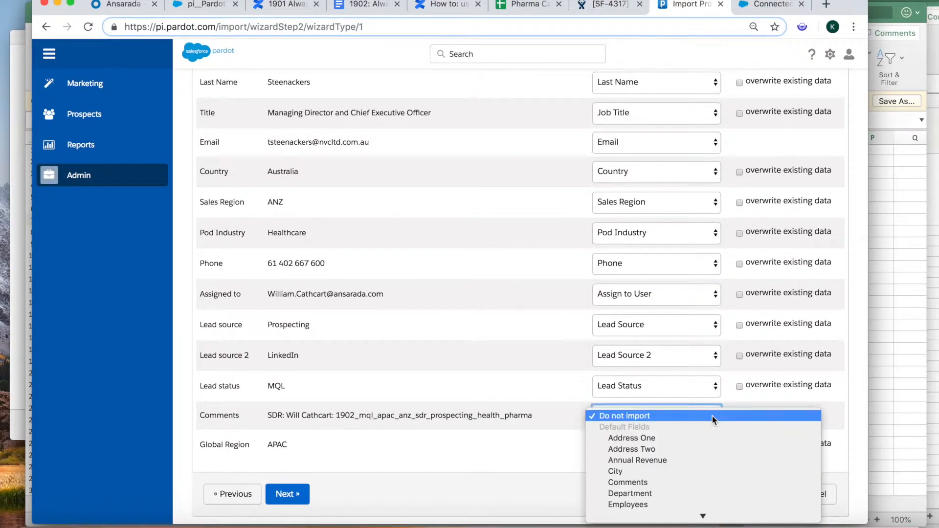
{"action": "left_click", "coordinate": [647, 483]}
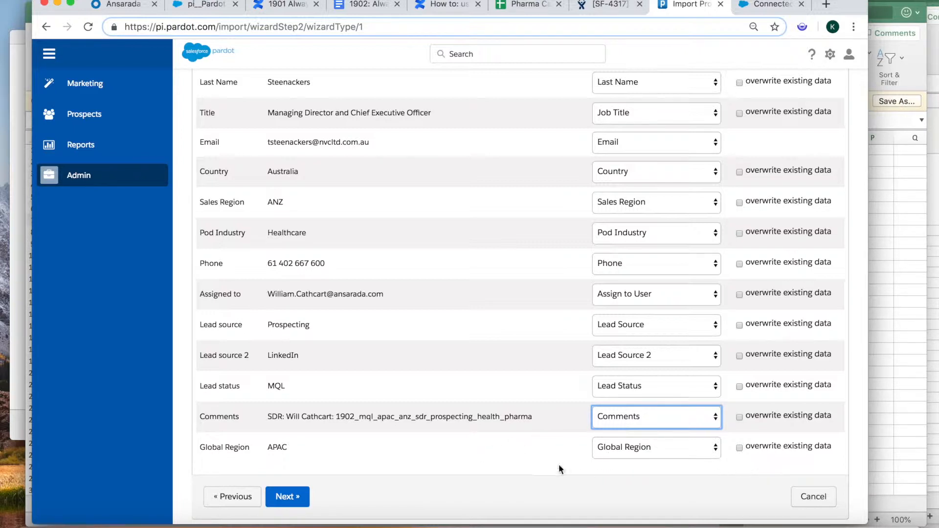
{"action": "left_click", "coordinate": [292, 504]}
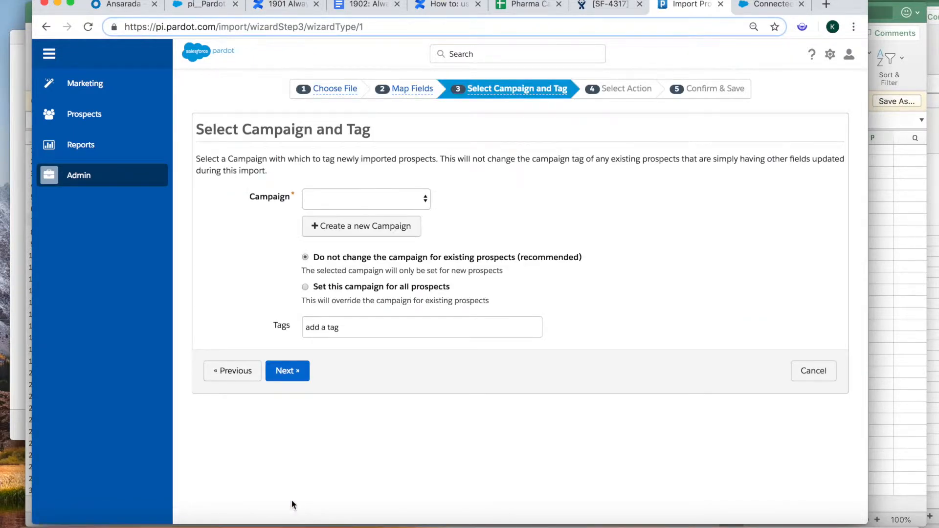
- Choose the 1902_mql_apac_anz_sdr_prospecting_health_pharma campaign, set it for all prospects, and continue
{"action": "left_click", "coordinate": [425, 201]}
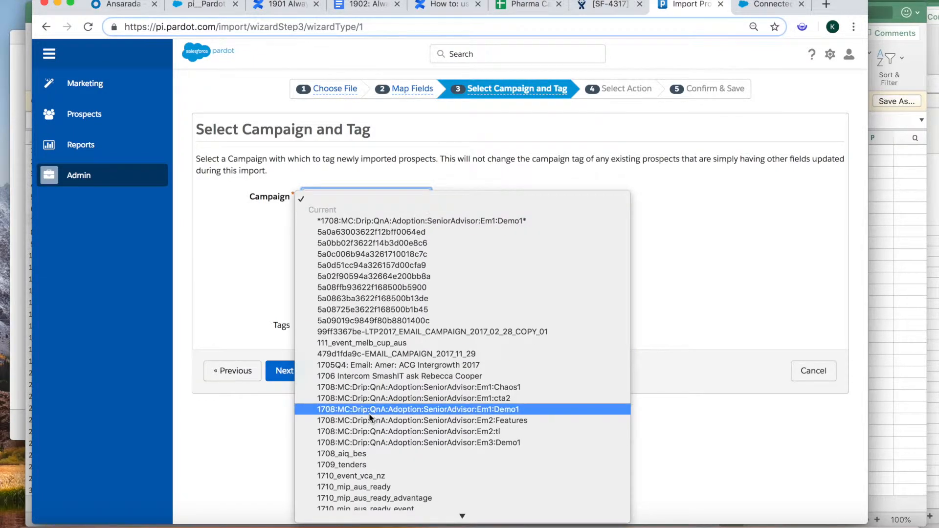
{"action": "scroll", "coordinate": [382, 430], "scroll_direction": "down", "scroll_amount": 20}
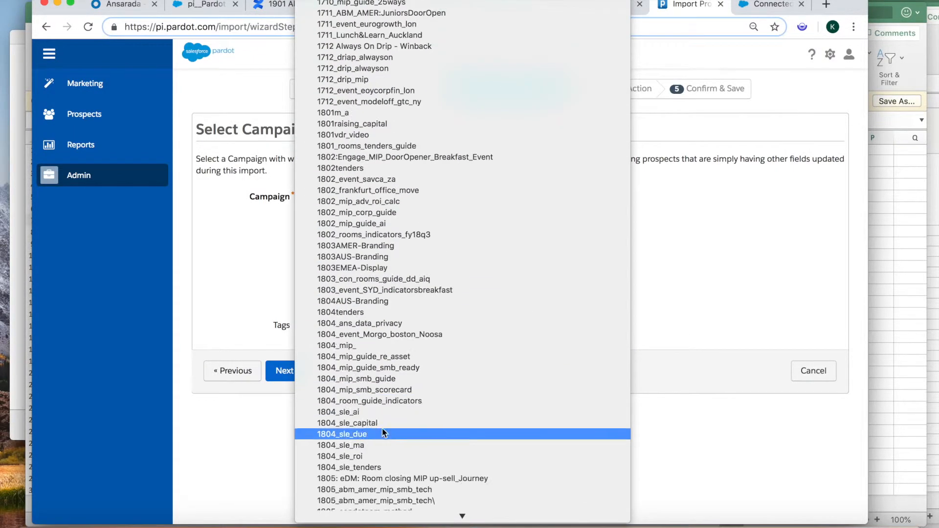
{"action": "scroll", "coordinate": [383, 430], "scroll_direction": "down", "scroll_amount": 10}
{"action": "scroll", "coordinate": [376, 324], "scroll_direction": "up", "scroll_amount": 10}
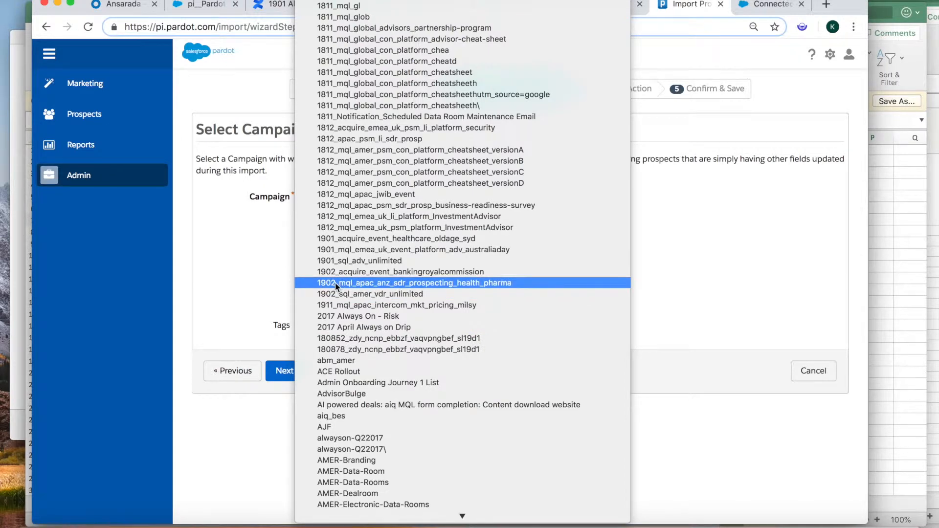
{"action": "left_click", "coordinate": [377, 284]}
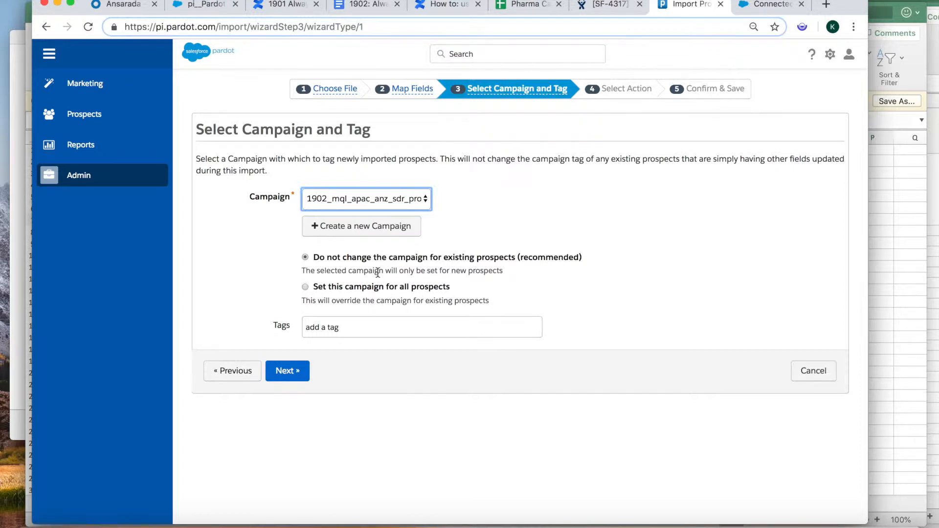
{"action": "left_click", "coordinate": [304, 288]}
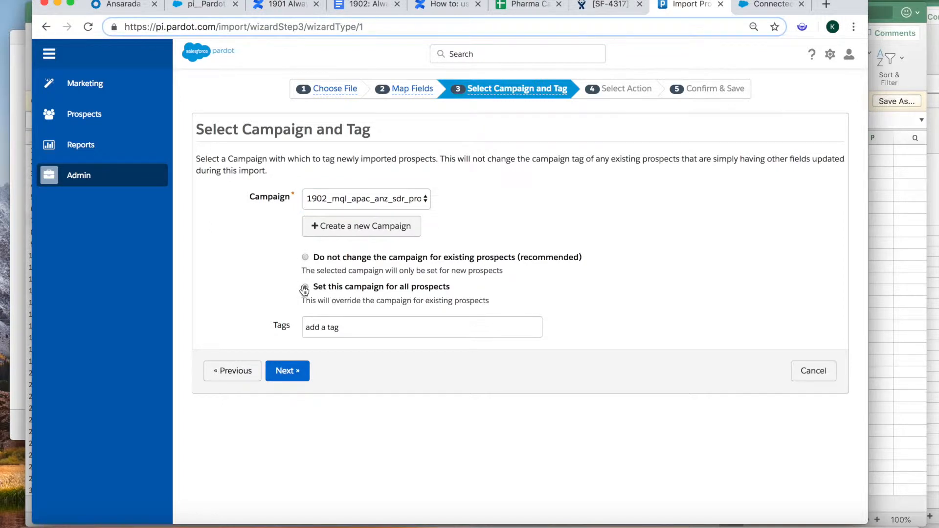
{"action": "left_click_drag", "start_coordinate": [386, 302], "coordinate": [488, 297]}
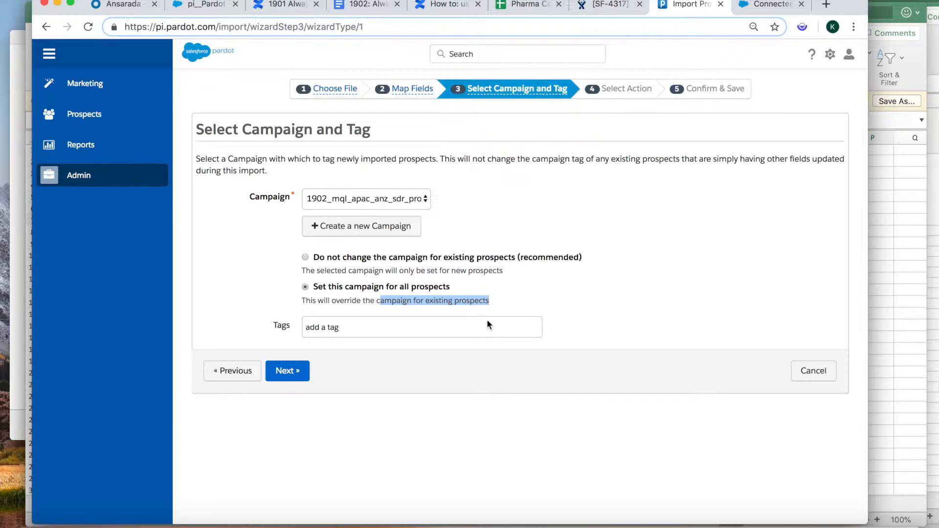
{"action": "left_click", "coordinate": [376, 301]}
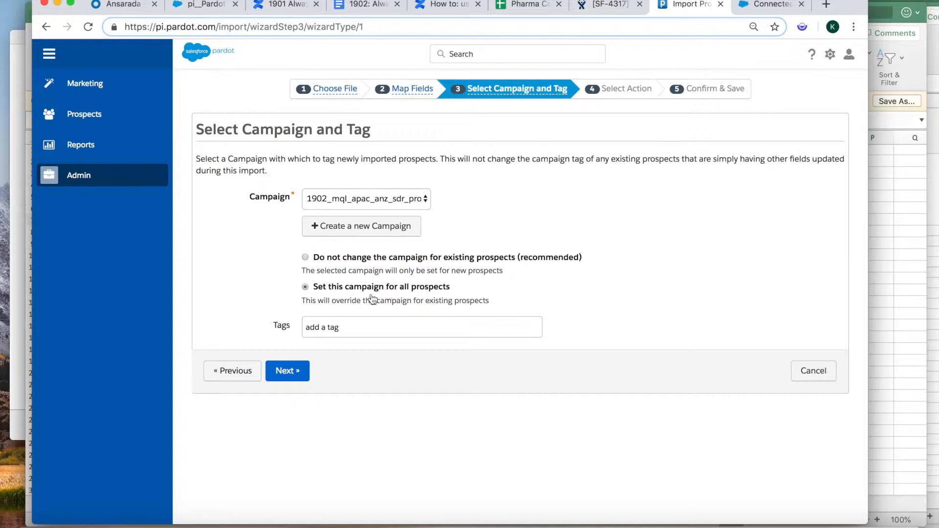
{"action": "left_click", "coordinate": [291, 376]}
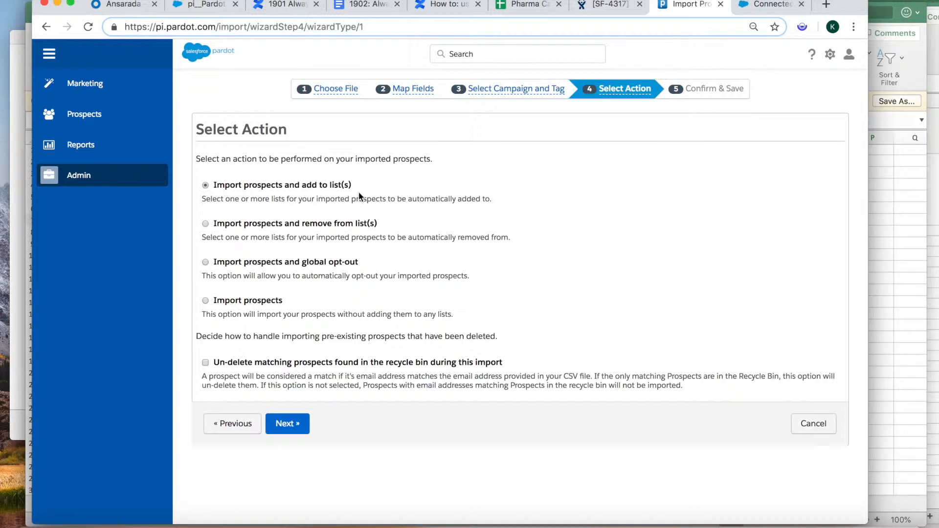
- Choose to add imported prospects to a list and browse to SDRs and Sales Activation > Lists
{"action": "left_click", "coordinate": [287, 421]}
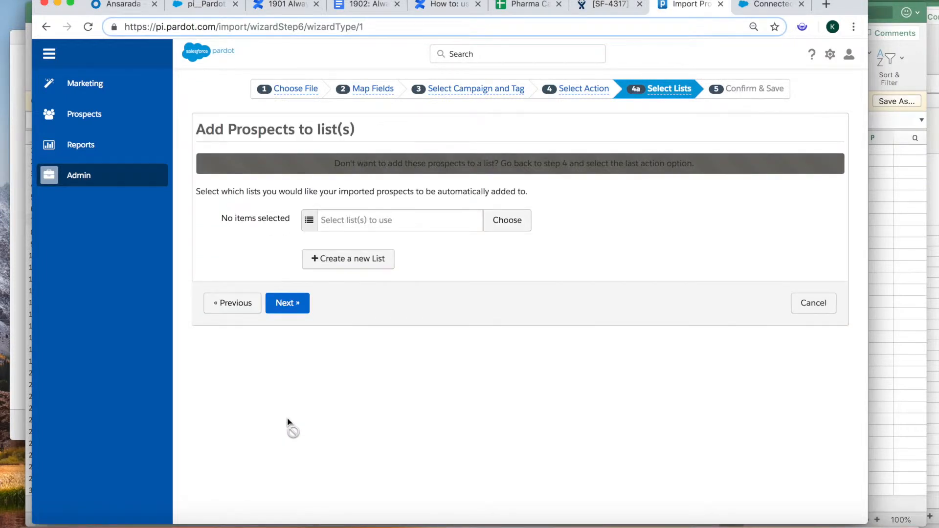
{"action": "left_click", "coordinate": [333, 220]}
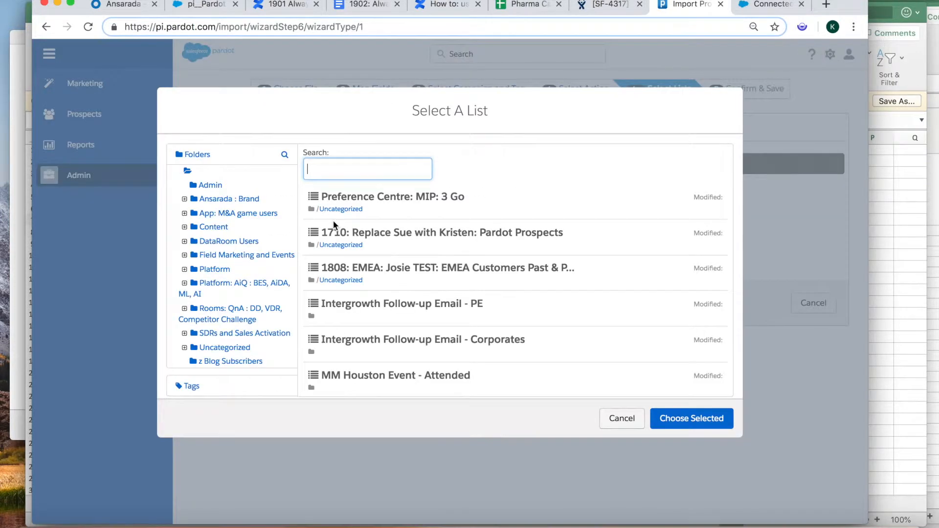
{"action": "type", "text": "lr_prospecting_health_pharma"}
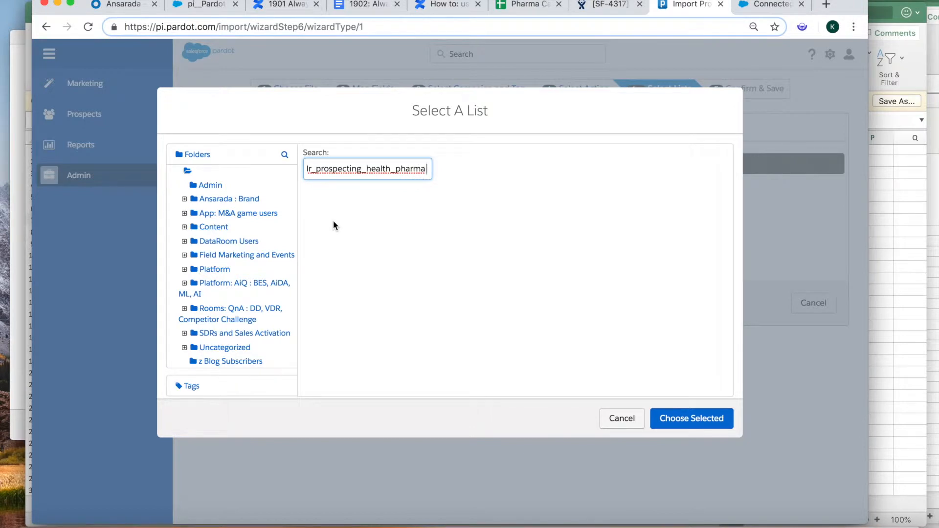
{"action": "key", "text": "BackSpace"}
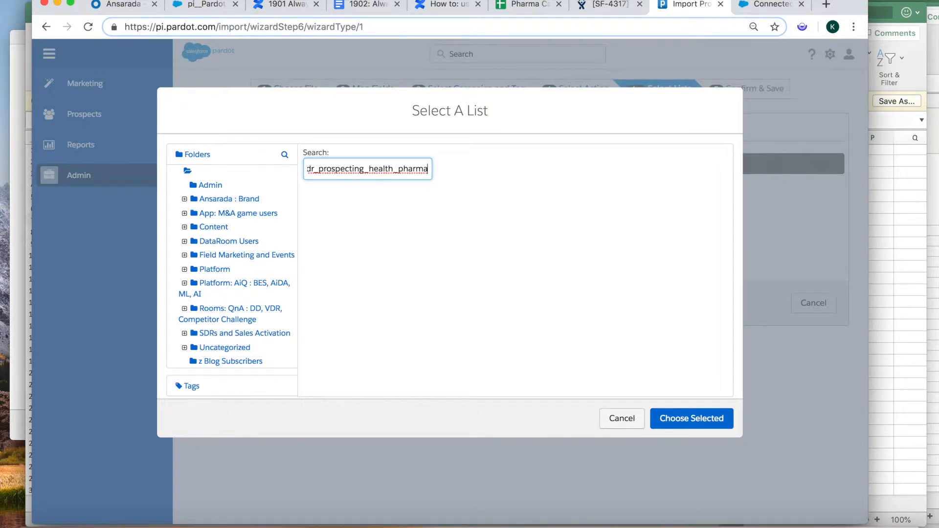
{"action": "left_click", "coordinate": [185, 333]}
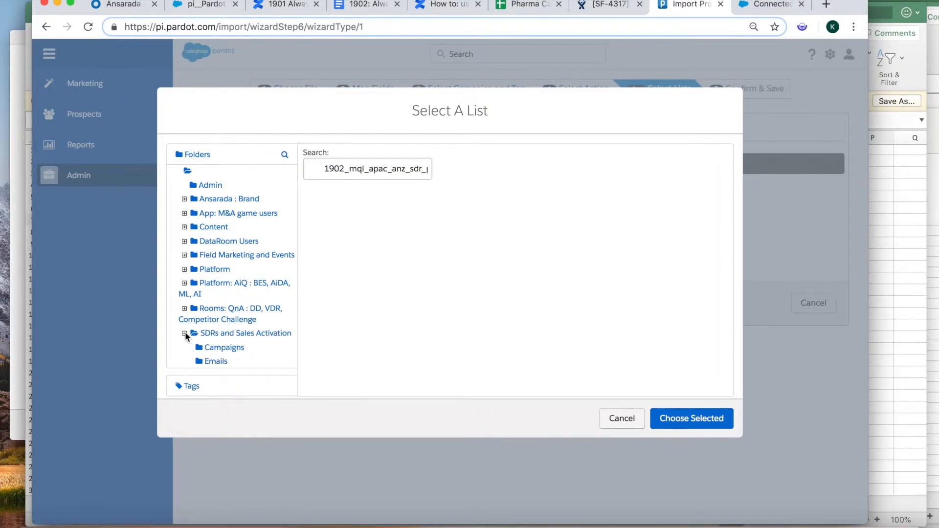
{"action": "scroll", "coordinate": [233, 339], "scroll_direction": "down", "scroll_amount": 3}
{"action": "left_click", "coordinate": [216, 336]}
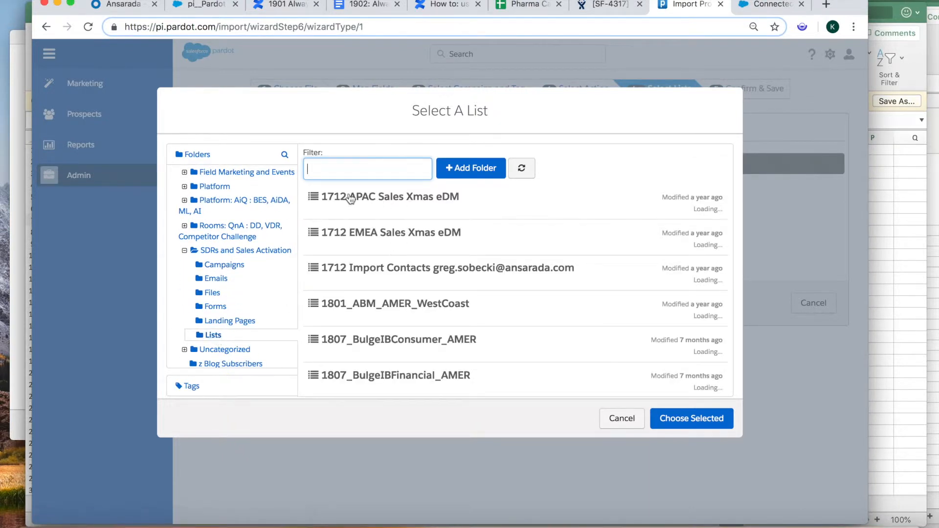
- Filter for and select the 1902_mql_apac_anz_sdr_prospecting_health_pharma list, then continue to Confirm & Save
{"action": "type", "text": "dr_prospecting_health_pharma"}
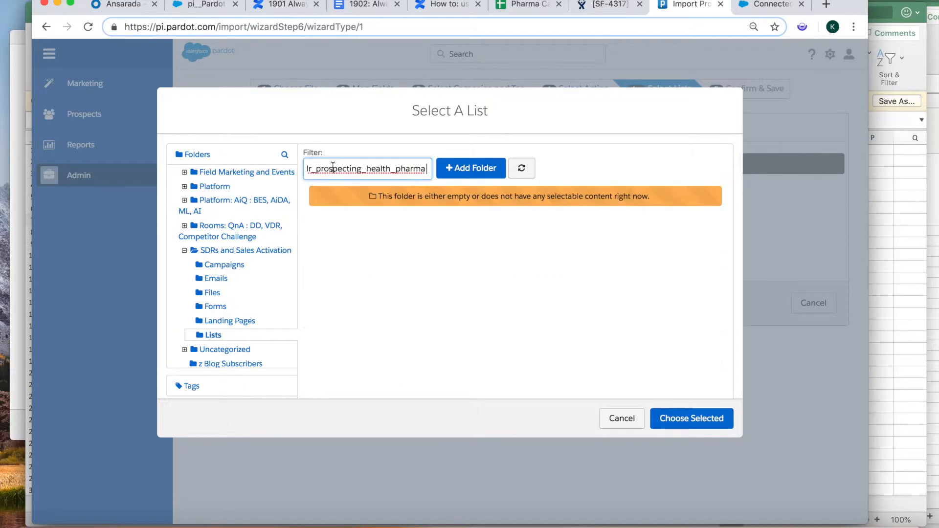
{"action": "left_click", "coordinate": [332, 168]}
{"action": "left_click_drag", "start_coordinate": [429, 171], "coordinate": [285, 170]}
{"action": "left_click", "coordinate": [325, 169]}
{"action": "key", "text": "BackSpace"}
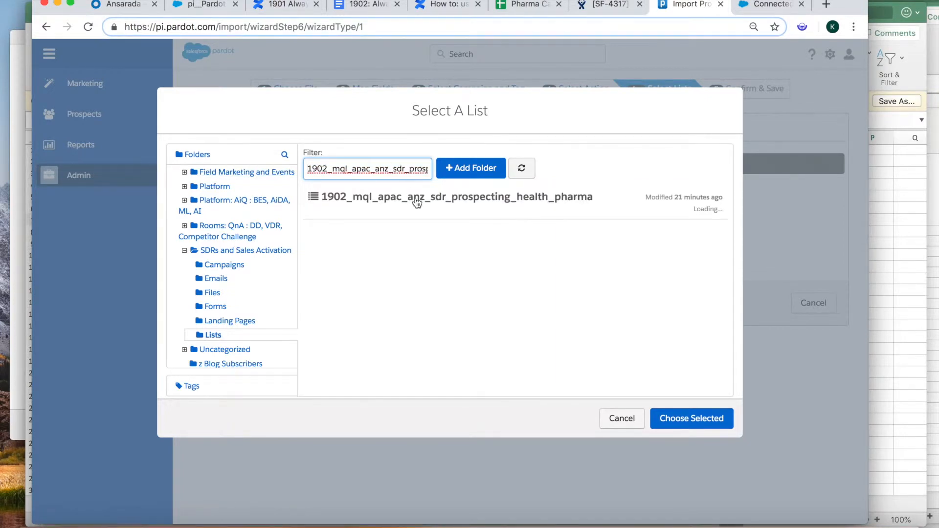
{"action": "left_click", "coordinate": [417, 202]}
{"action": "left_click", "coordinate": [683, 418]}
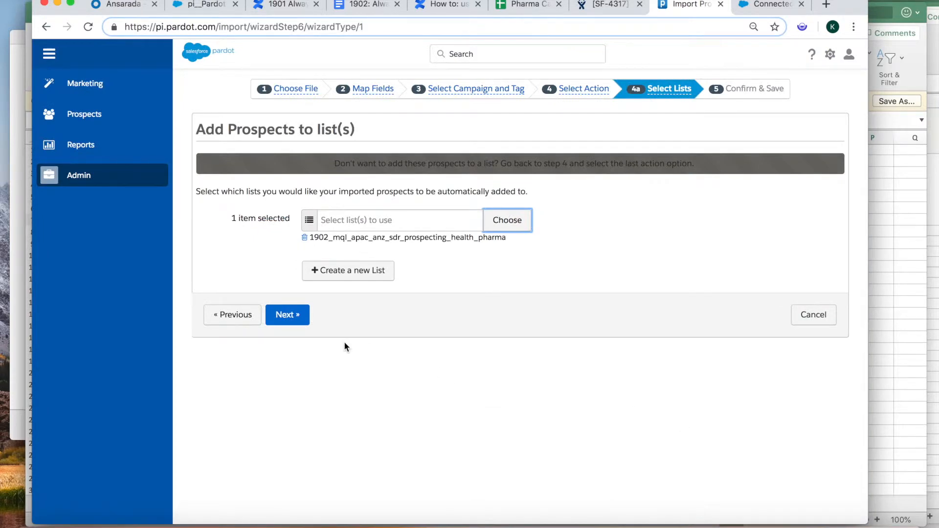
{"action": "left_click", "coordinate": [288, 315]}
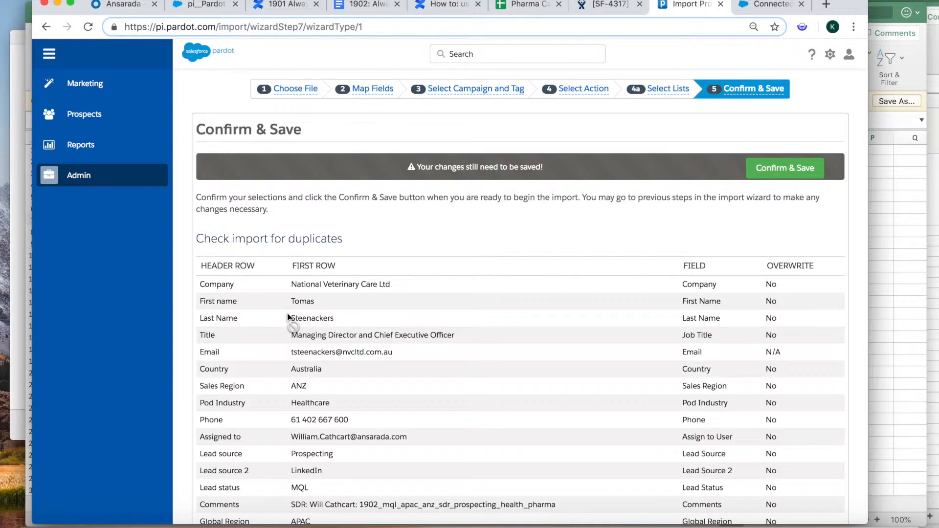
- Confirm and save the import, then check it shows as Waiting in Past Imports
{"action": "left_click", "coordinate": [771, 170]}
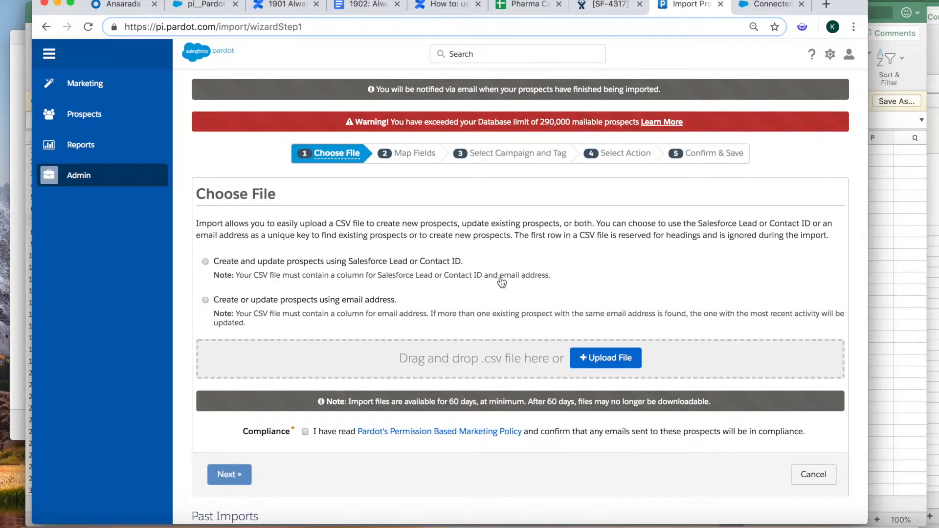
{"action": "left_click_drag", "start_coordinate": [386, 89], "coordinate": [654, 89]}
{"action": "scroll", "coordinate": [536, 260], "scroll_direction": "down", "scroll_amount": 6}
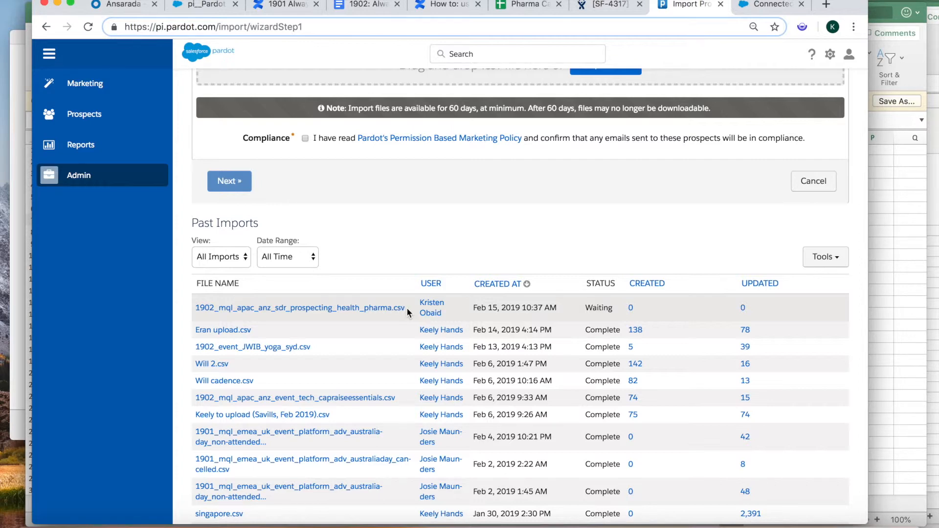
- Go to Automation Rules and copy the newest MQL-sync automation rule
{"action": "mouse_move", "coordinate": [107, 89]}
{"action": "mouse_move", "coordinate": [167, 79]}
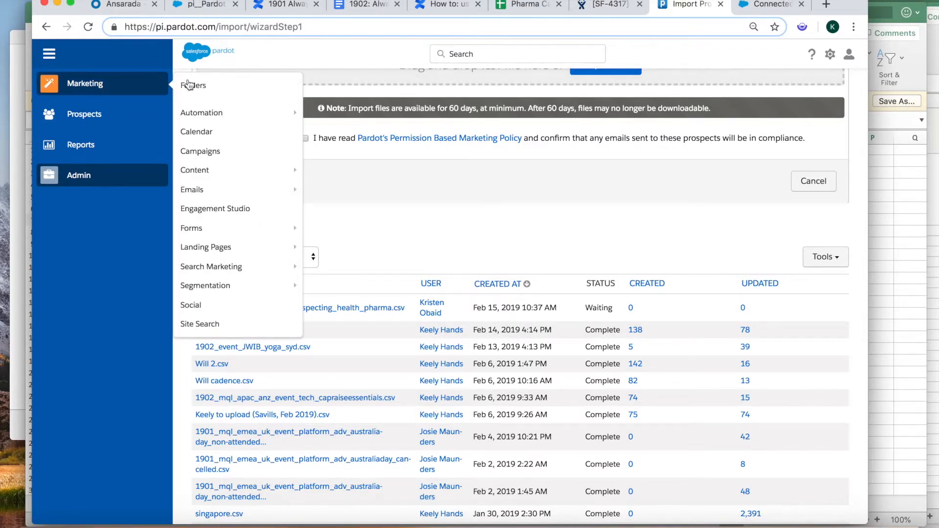
{"action": "mouse_move", "coordinate": [216, 114]}
{"action": "left_click", "coordinate": [340, 114]}
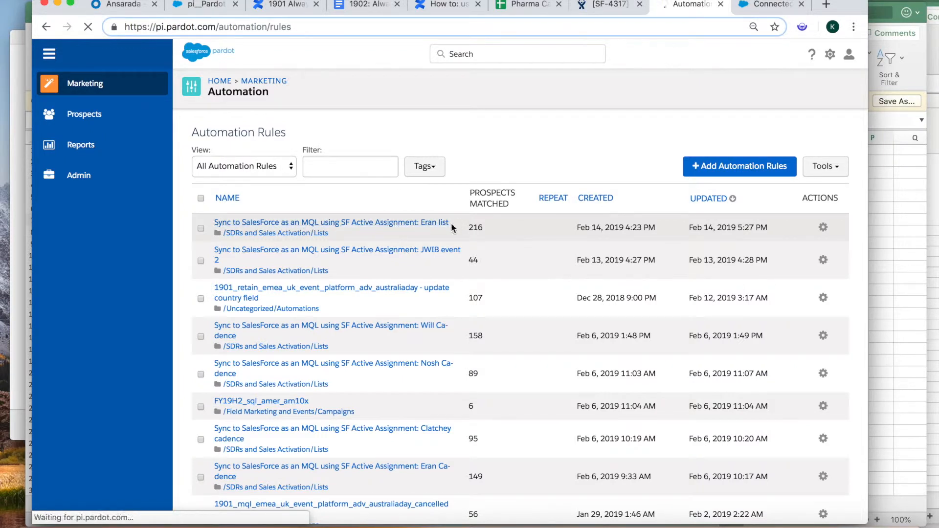
{"action": "left_click", "coordinate": [823, 227]}
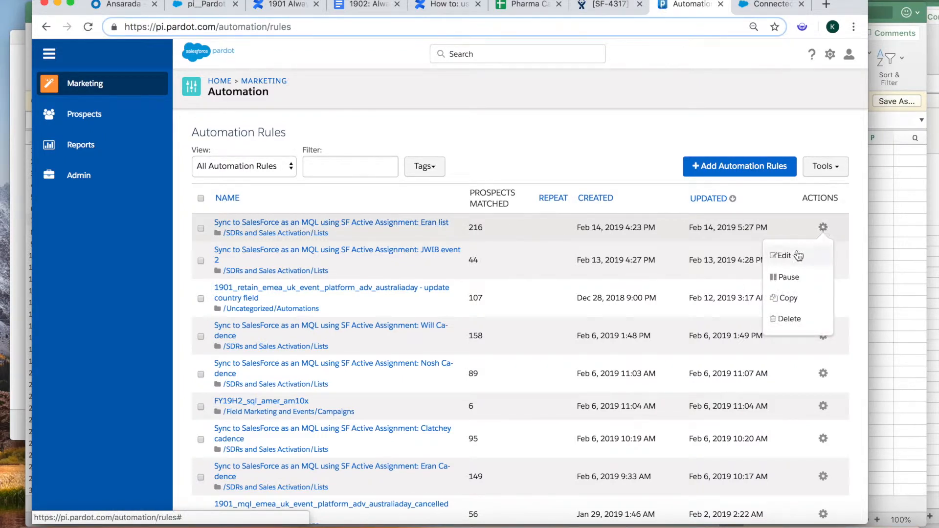
{"action": "left_click", "coordinate": [787, 298]}
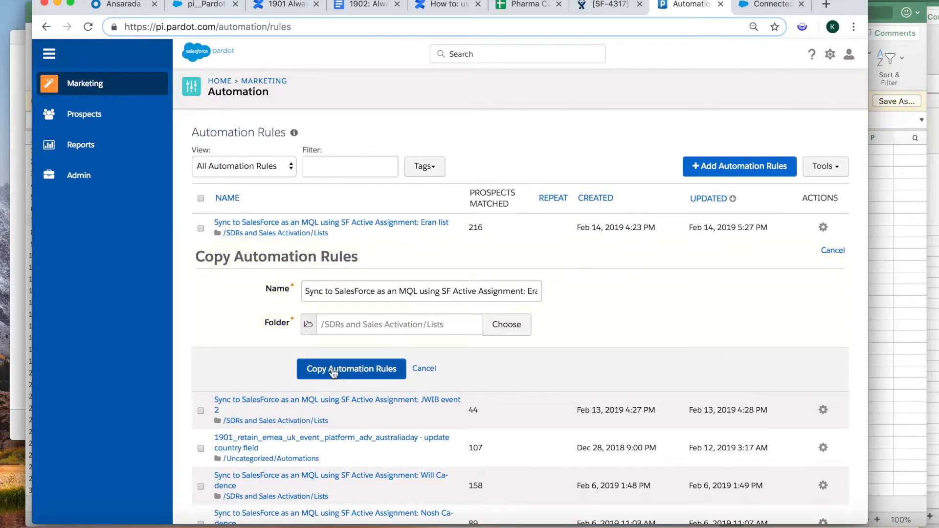
- Rename the copy's suffix to 1902_mql_apac_anz_sdr_prospecting_health_pharma and save it
{"action": "left_click", "coordinate": [536, 291]}
{"action": "left_click_drag", "start_coordinate": [528, 291], "coordinate": [602, 293]}
{"action": "type", "text": "1902_mql_apac_anz_sdr_prospecting_health_pharma"}
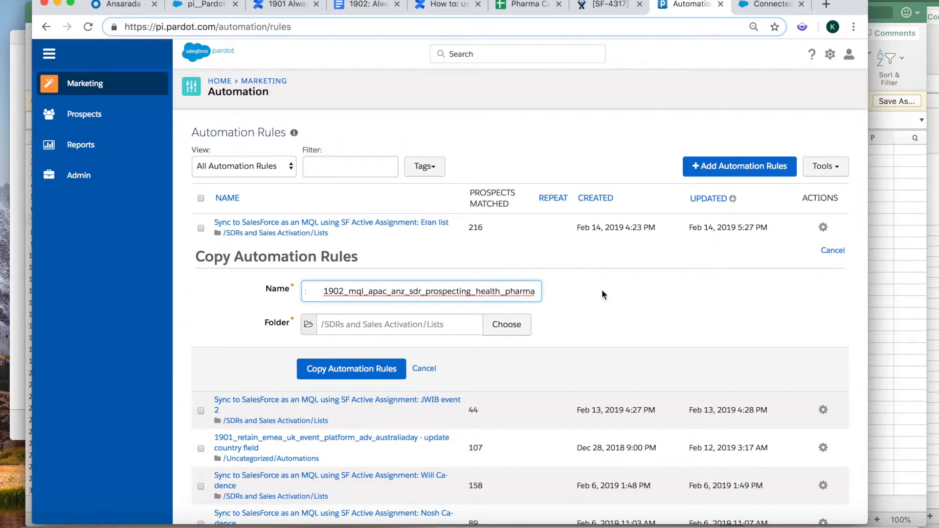
{"action": "left_click", "coordinate": [324, 291]}
{"action": "key", "text": "BackSpace"}
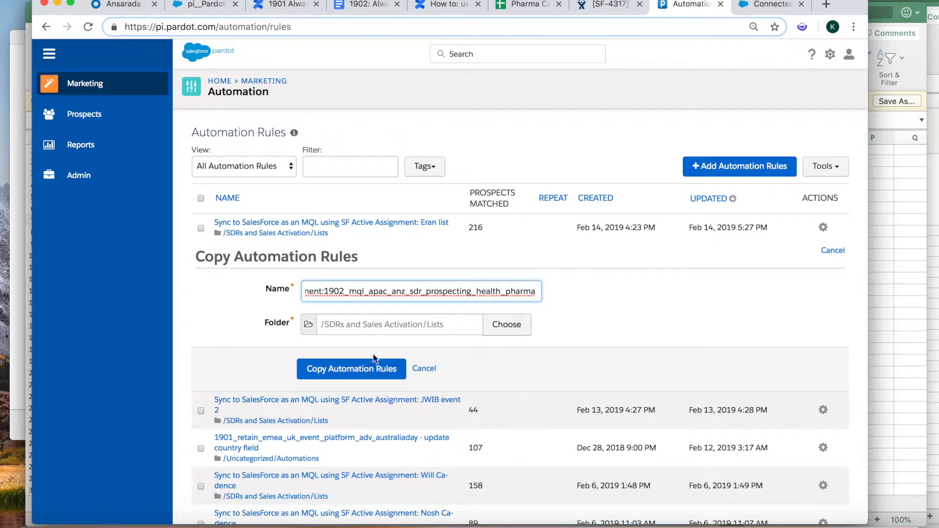
{"action": "left_click", "coordinate": [367, 372]}
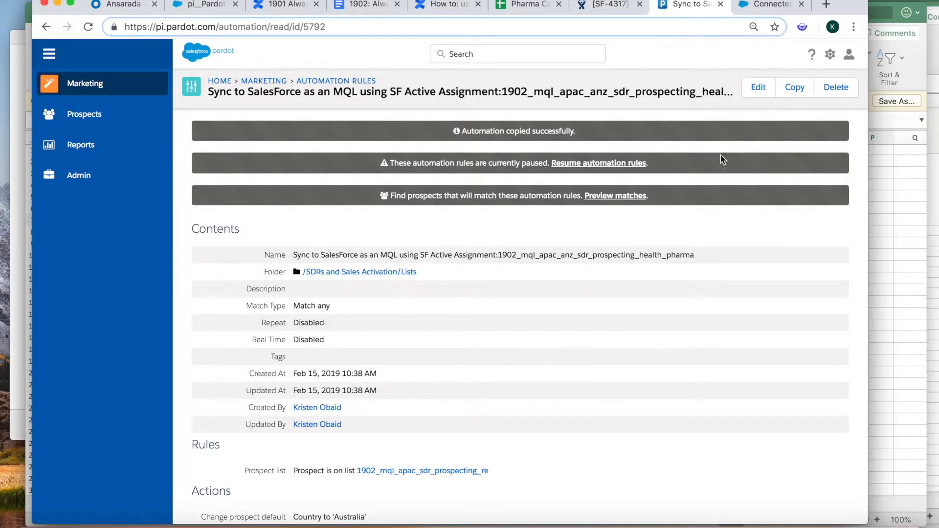
{"action": "left_click", "coordinate": [758, 88]}
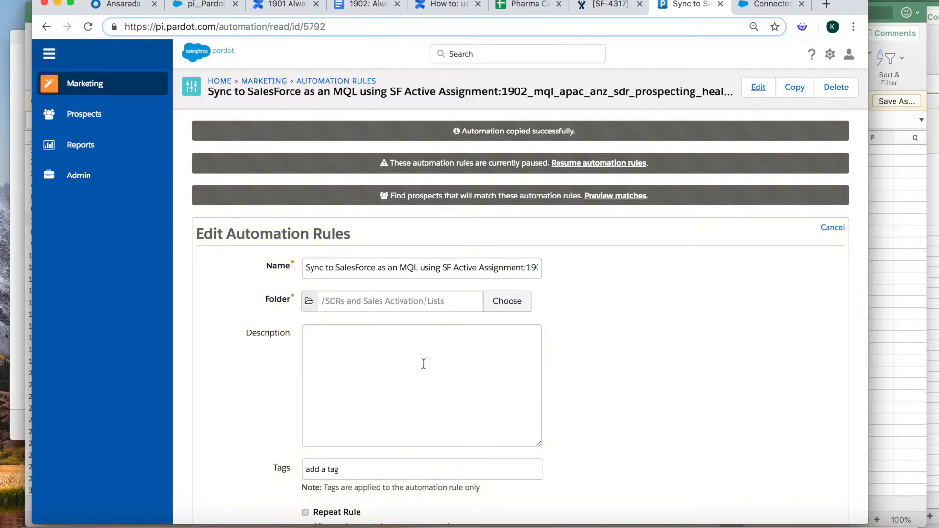
- Change the Prospect list rule's list, browsing to SDRs and Sales Activation > Lists
{"action": "scroll", "coordinate": [424, 363], "scroll_direction": "down", "scroll_amount": 5}
{"action": "scroll", "coordinate": [424, 368], "scroll_direction": "down", "scroll_amount": 1}
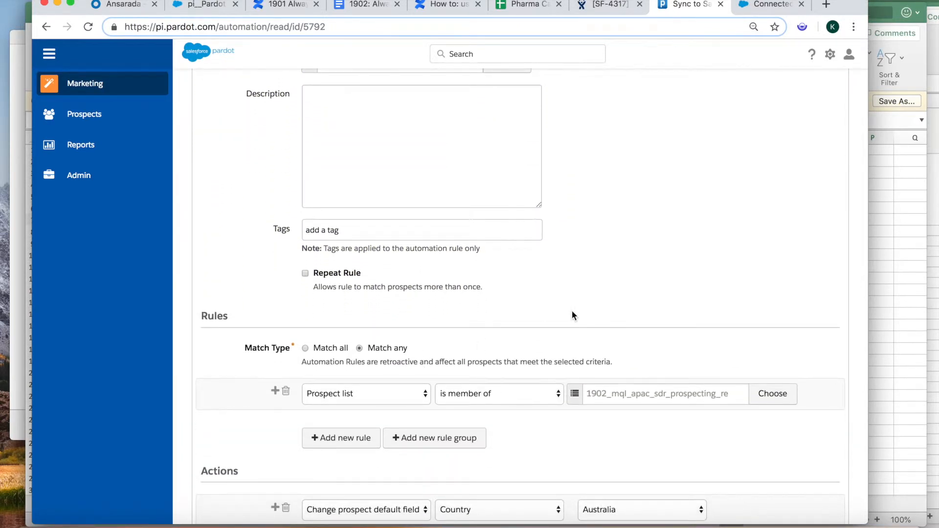
{"action": "scroll", "coordinate": [612, 317], "scroll_direction": "down", "scroll_amount": 1}
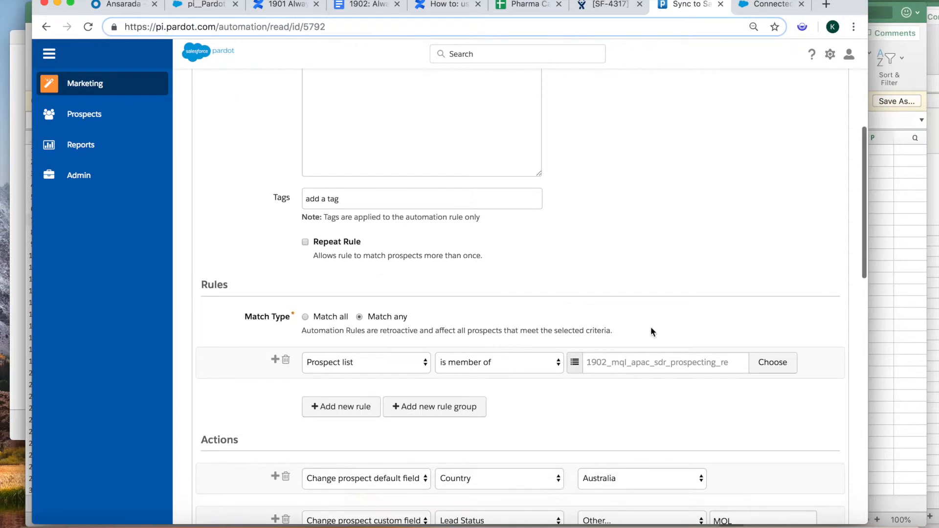
{"action": "left_click", "coordinate": [637, 364]}
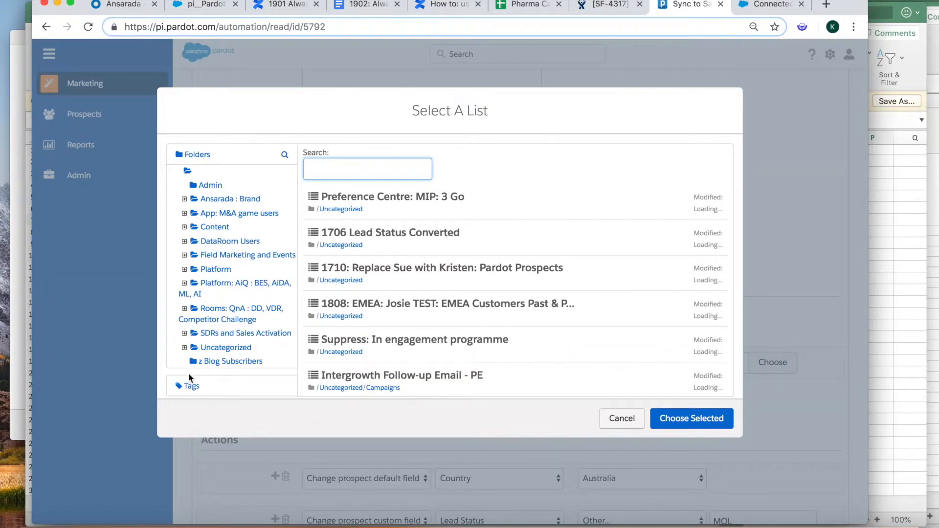
{"action": "left_click", "coordinate": [184, 333]}
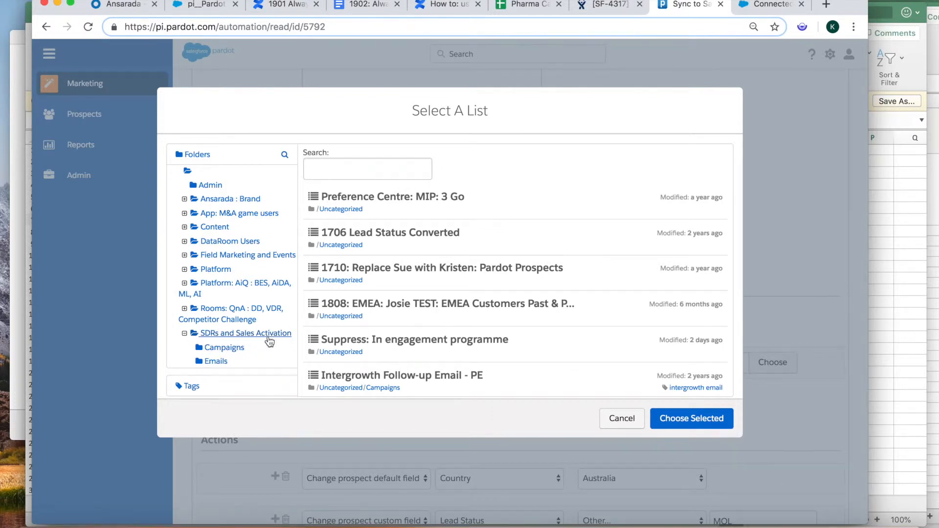
{"action": "scroll", "coordinate": [276, 337], "scroll_direction": "down", "scroll_amount": 2}
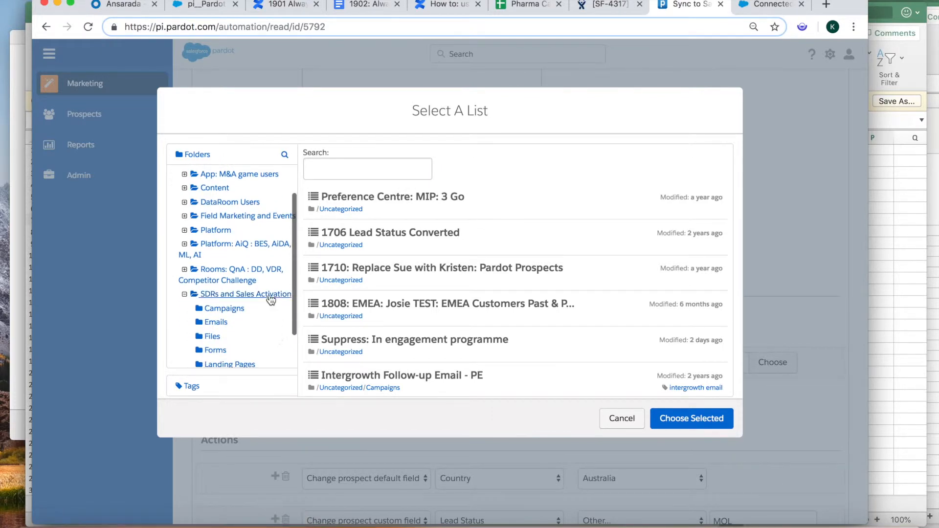
{"action": "scroll", "coordinate": [270, 303], "scroll_direction": "down", "scroll_amount": 2}
{"action": "left_click", "coordinate": [212, 336]}
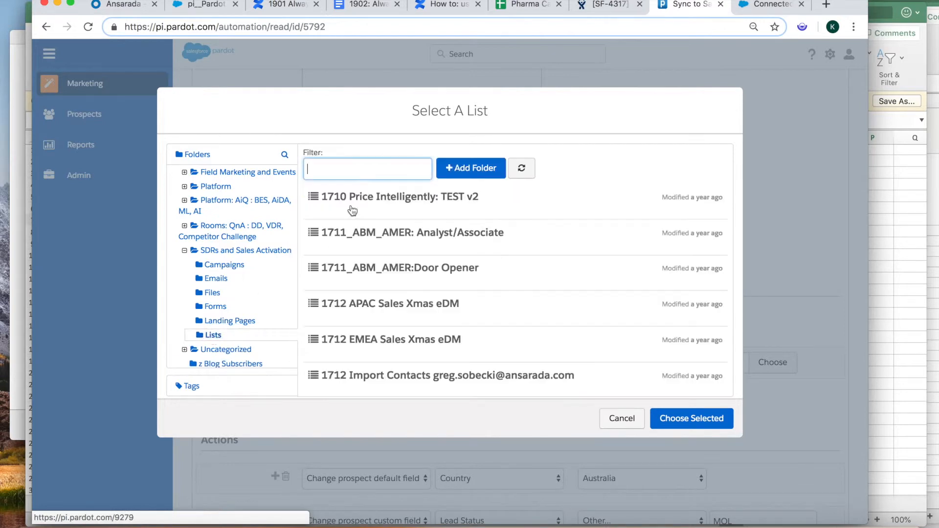
- Filter for and choose the 1902_mql_apac_anz_sdr_prospecting_health_pharma list for the rule
{"action": "left_click", "coordinate": [336, 170]}
{"action": "type", "text": "sdr_prospecting_health_pharma"}
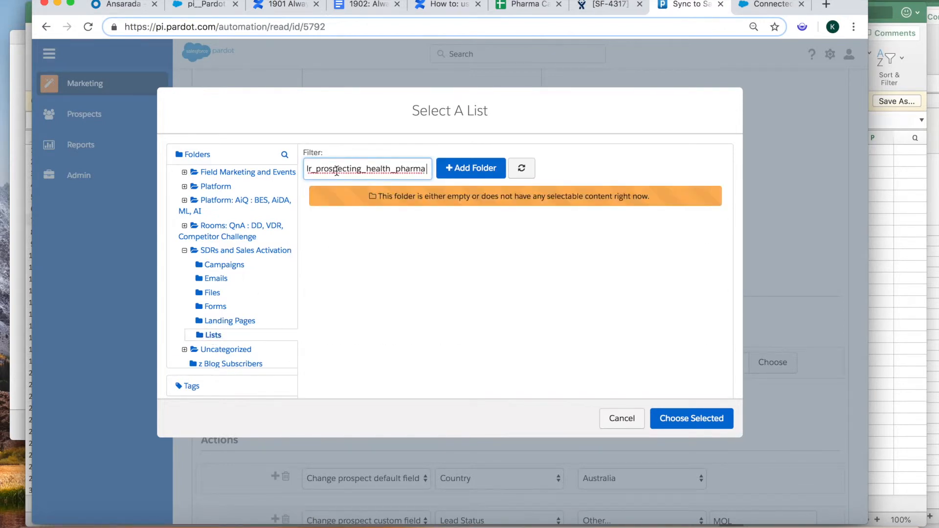
{"action": "key", "text": "BackSpace"}
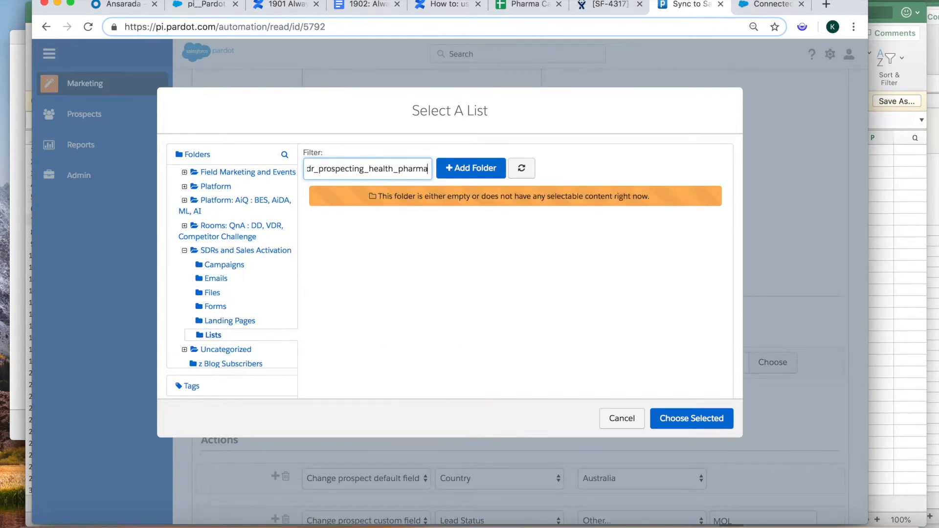
{"action": "key", "text": "super+Left"}
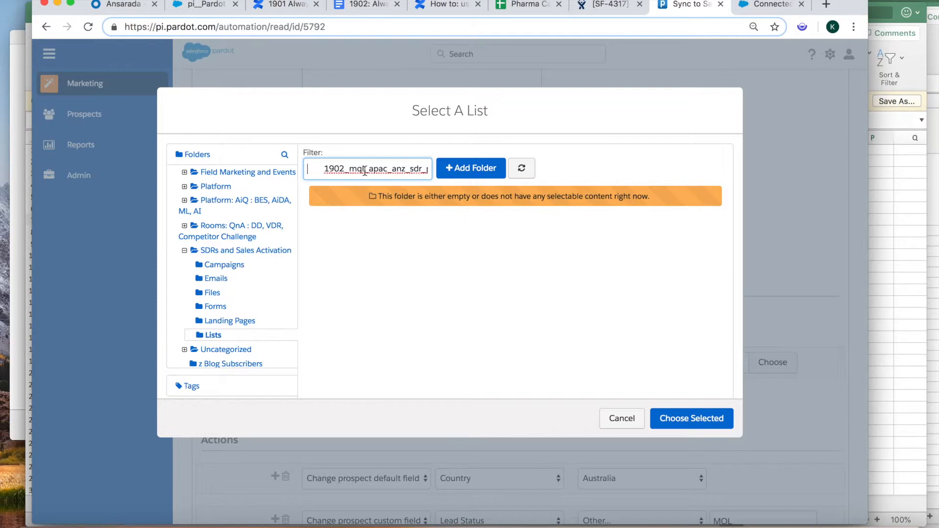
{"action": "left_click", "coordinate": [326, 168]}
{"action": "key", "text": "BackSpace"}
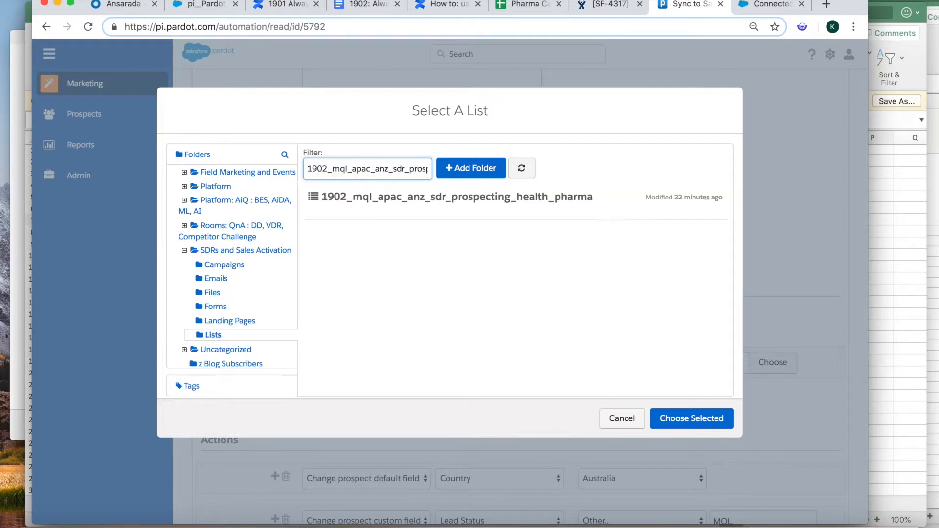
{"action": "left_click", "coordinate": [403, 198]}
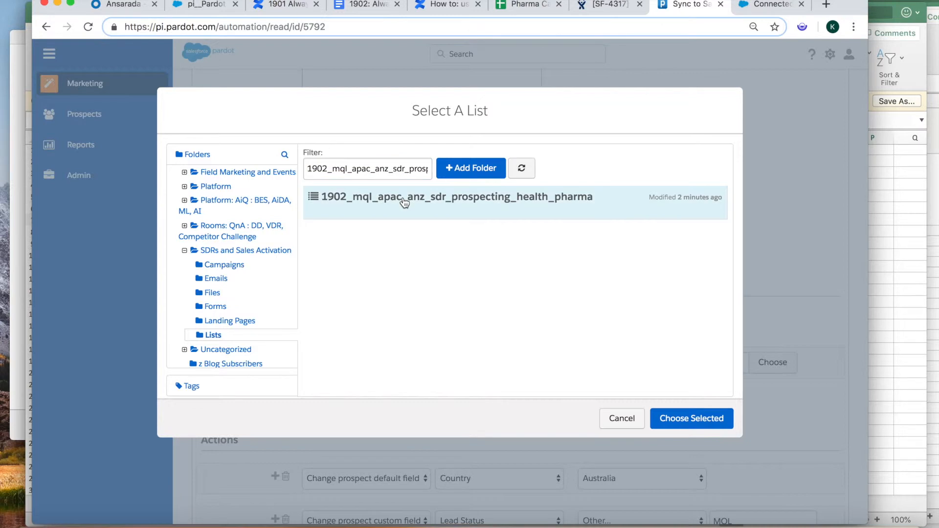
{"action": "left_click", "coordinate": [675, 413]}
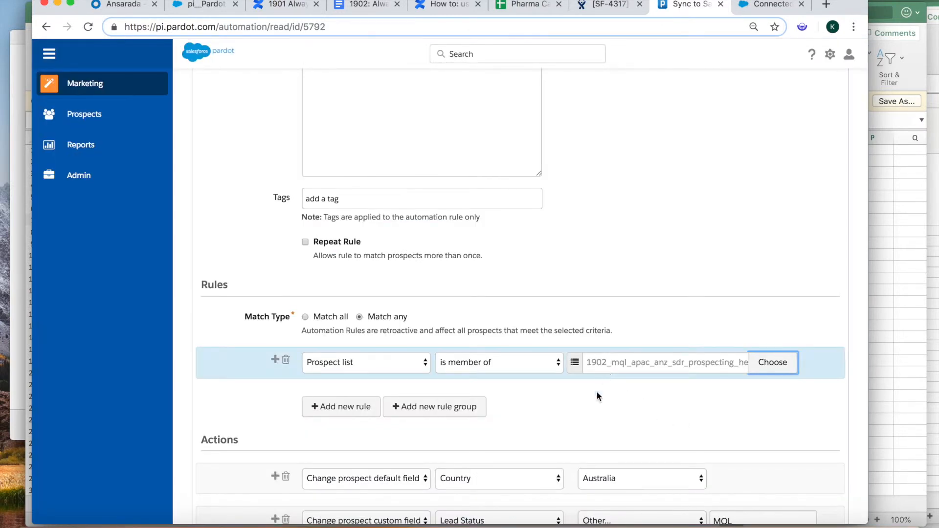
- Delete the Country Australia, Pod Industry and Lead Status MQL action rows
{"action": "scroll", "coordinate": [594, 405], "scroll_direction": "down", "scroll_amount": 3}
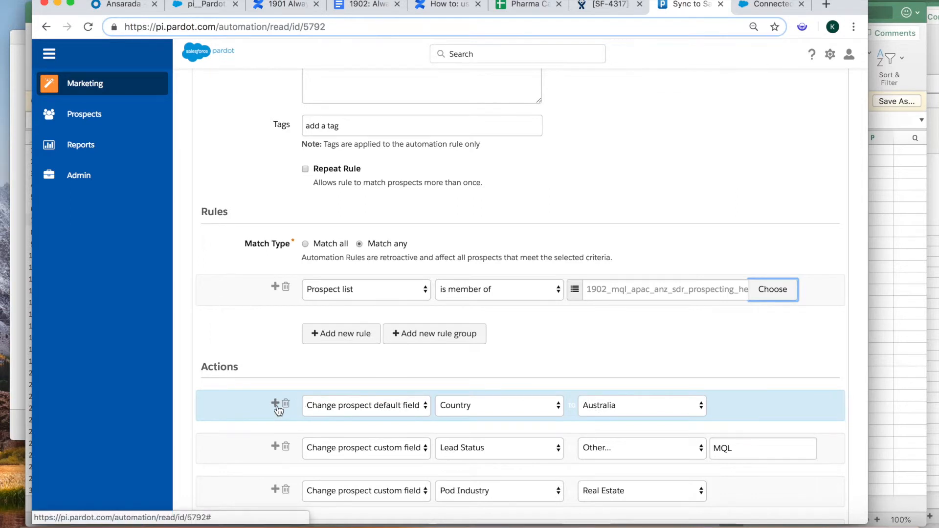
{"action": "scroll", "coordinate": [261, 385], "scroll_direction": "down", "scroll_amount": 3}
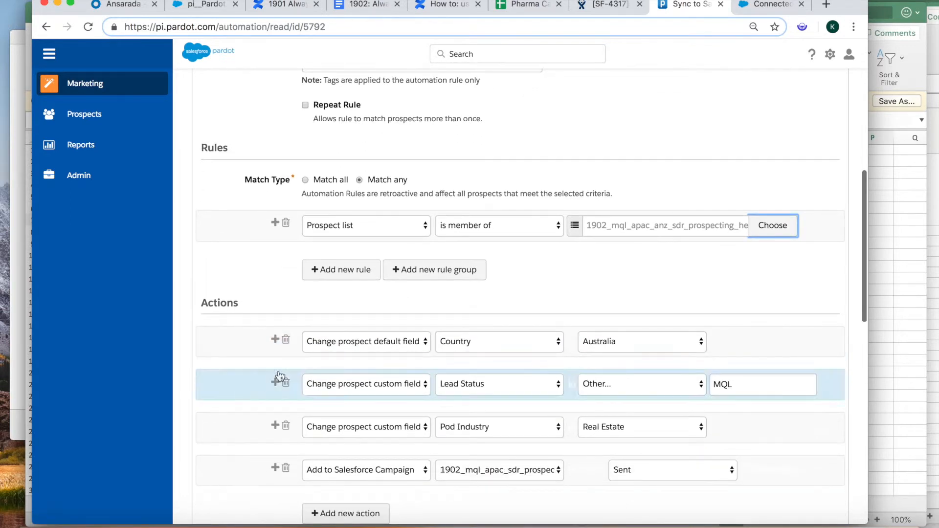
{"action": "left_click", "coordinate": [286, 341]}
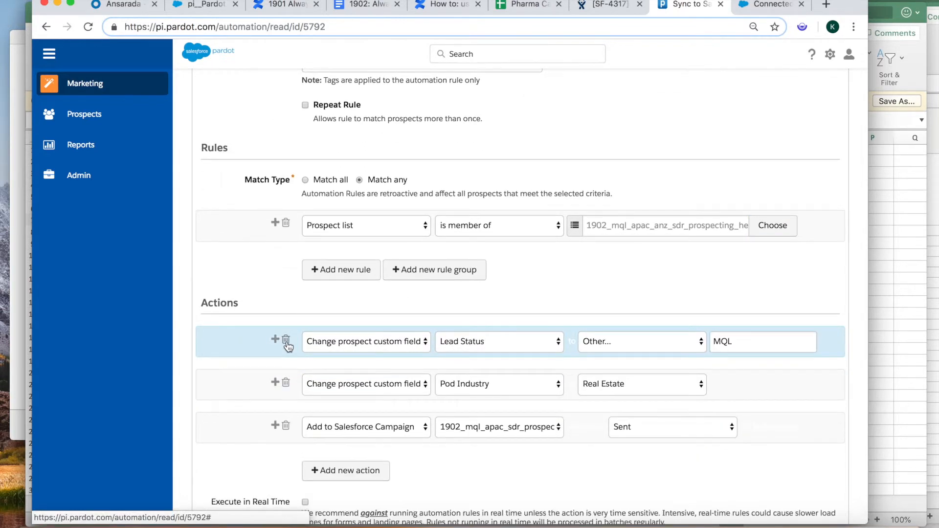
{"action": "left_click", "coordinate": [650, 384]}
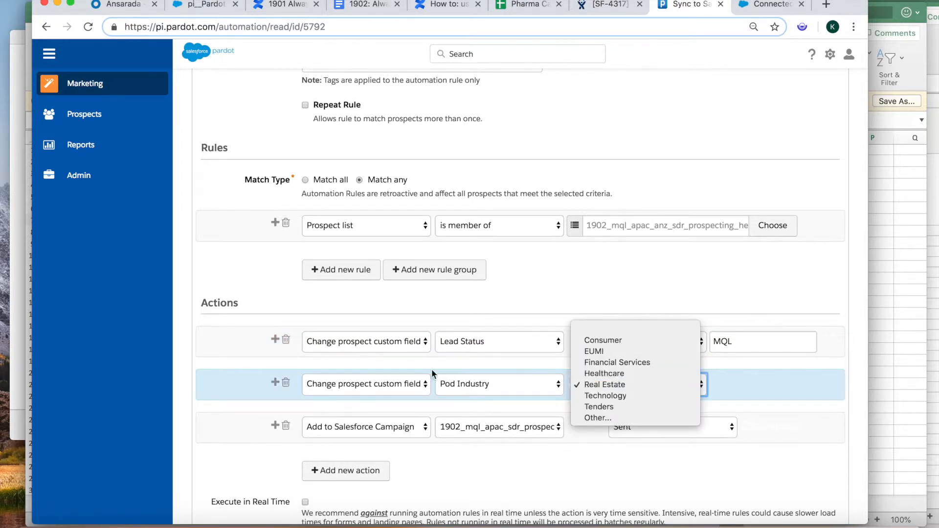
{"action": "left_click", "coordinate": [286, 387]}
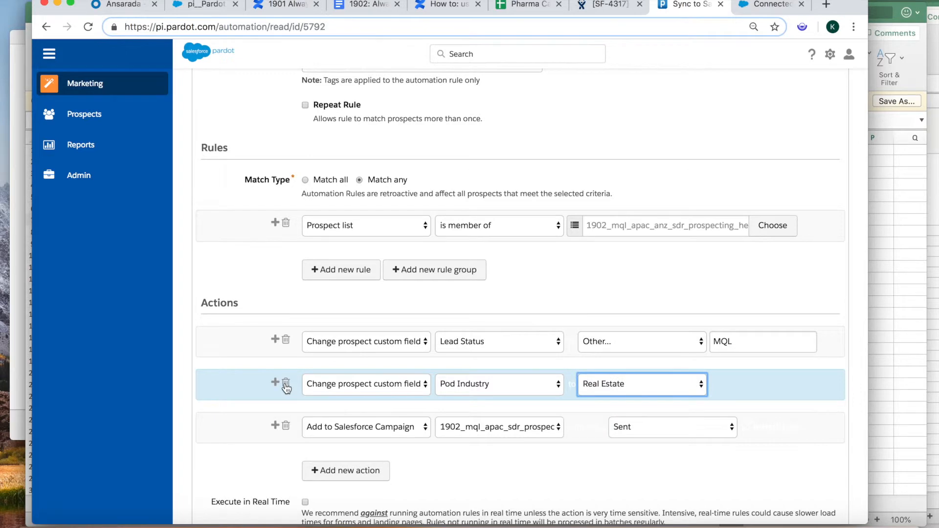
{"action": "left_click", "coordinate": [286, 387]}
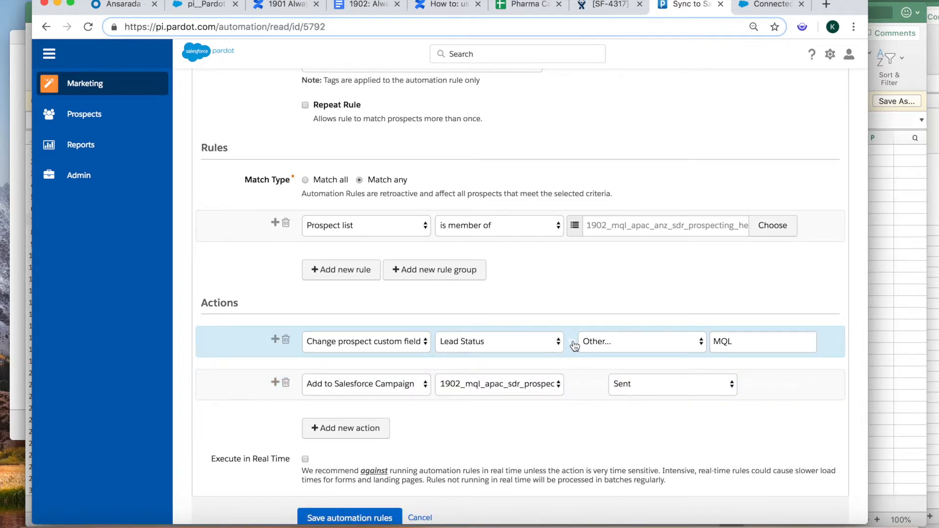
{"action": "left_click", "coordinate": [286, 341]}
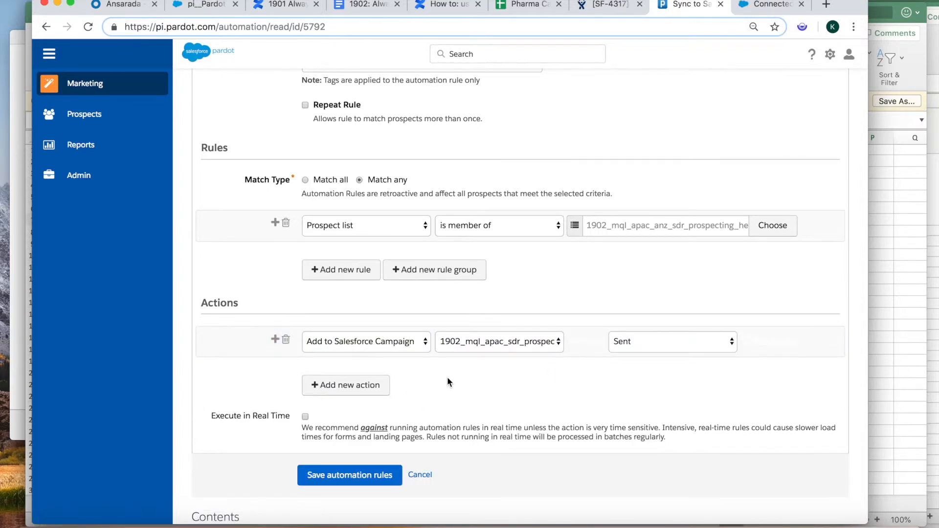
- Set the Add to Salesforce Campaign action to 1902_mql_apac_anz_sdr_prospecting_health_pharma
{"action": "left_click", "coordinate": [510, 342]}
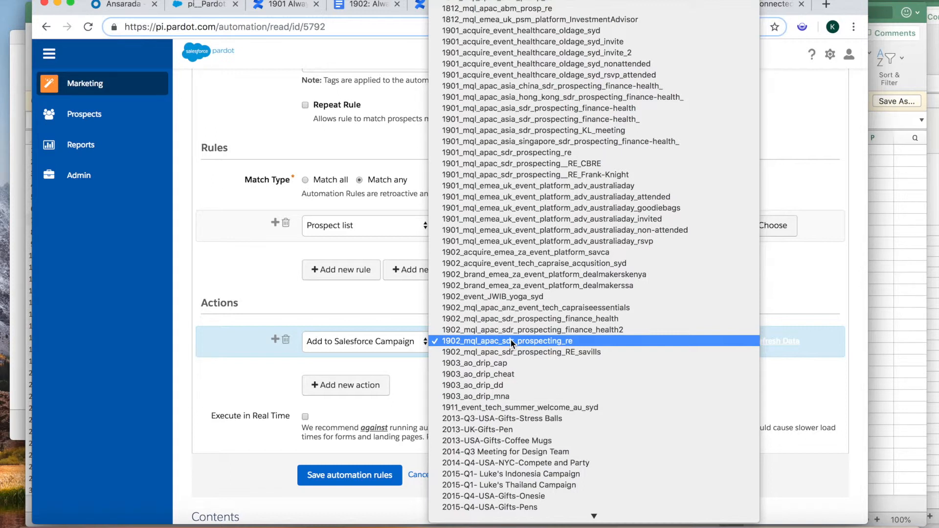
{"action": "left_click", "coordinate": [254, 374]}
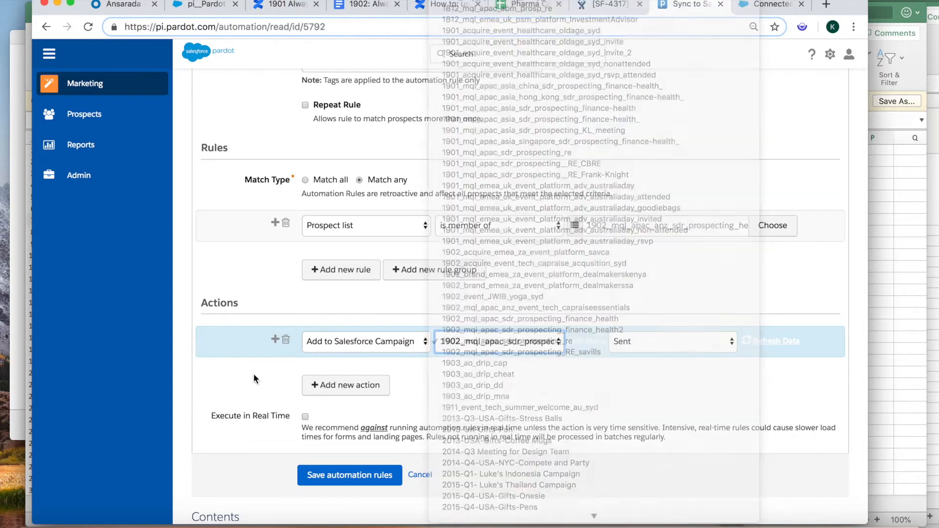
{"action": "left_click", "coordinate": [783, 342]}
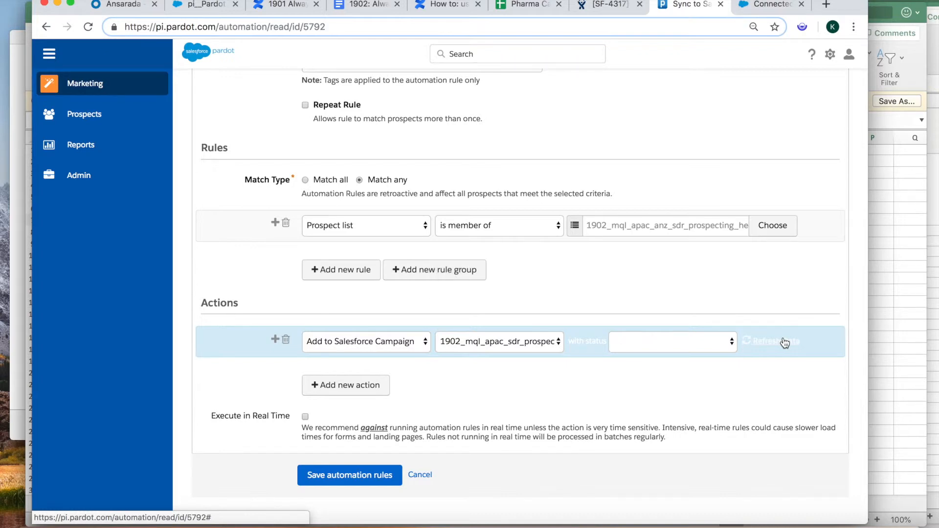
{"action": "left_click", "coordinate": [551, 346]}
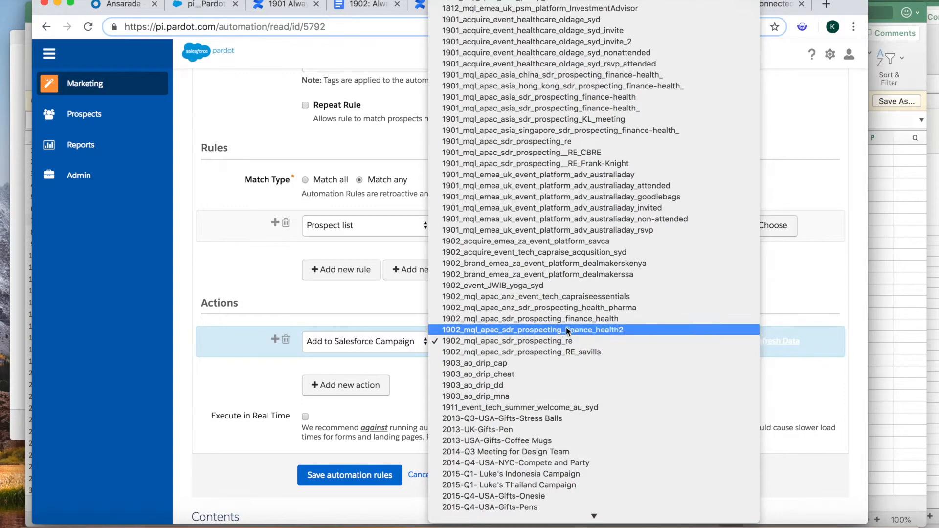
{"action": "left_click", "coordinate": [564, 307]}
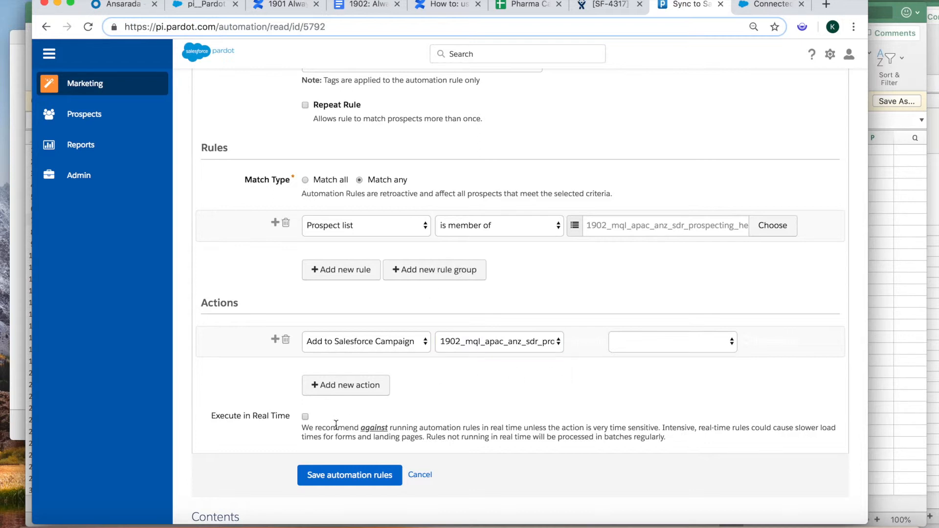
- Enable Execute in Real Time and try saving the automation rule
{"action": "left_click", "coordinate": [305, 416]}
{"action": "scroll", "coordinate": [467, 388], "scroll_direction": "down", "scroll_amount": 1}
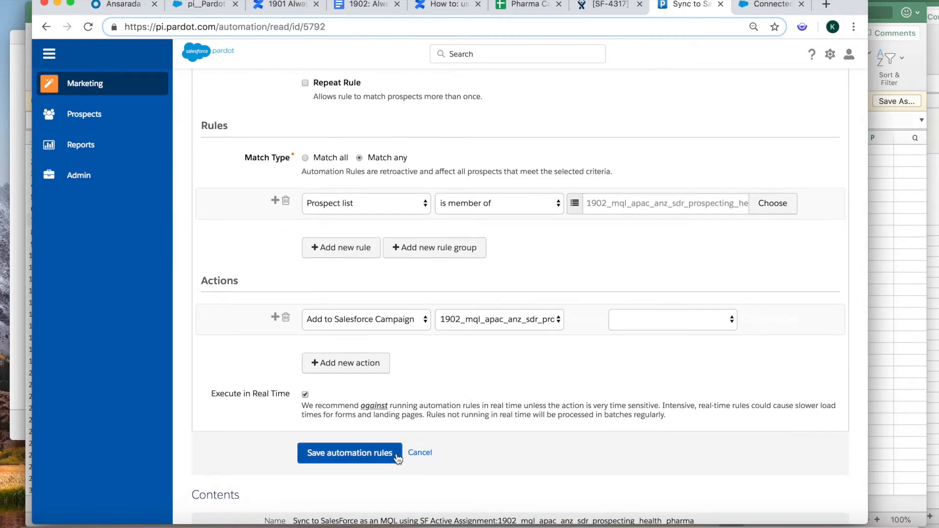
{"action": "left_click", "coordinate": [349, 458]}
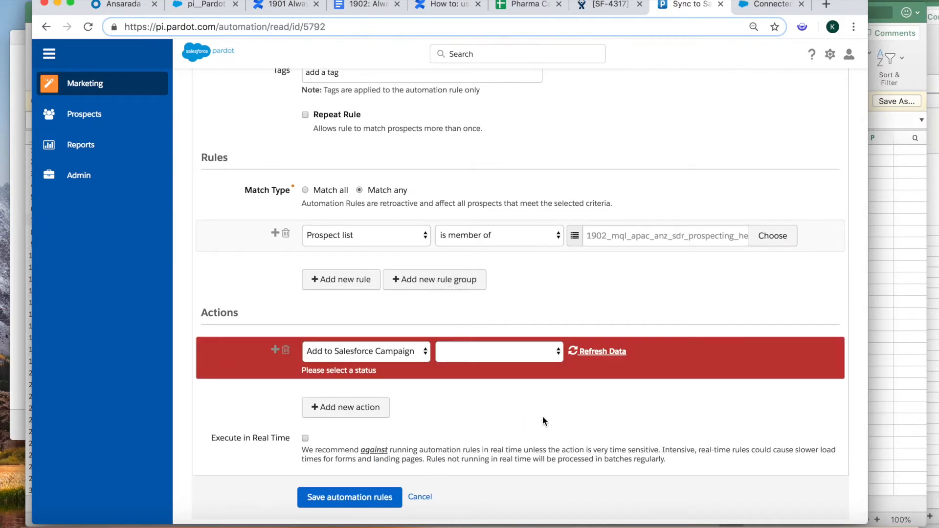
- Reselect the health_pharma campaign with status Sent and re-enable Execute in Real Time
{"action": "left_click", "coordinate": [494, 351]}
{"action": "scroll", "coordinate": [498, 478], "scroll_direction": "down", "scroll_amount": 15}
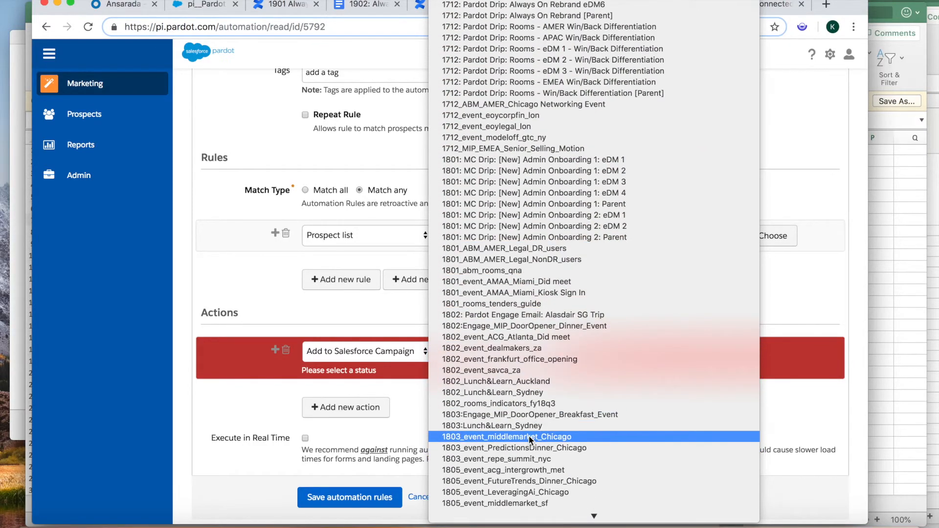
{"action": "scroll", "coordinate": [529, 436], "scroll_direction": "down", "scroll_amount": 20}
{"action": "scroll", "coordinate": [529, 436], "scroll_direction": "down", "scroll_amount": 20}
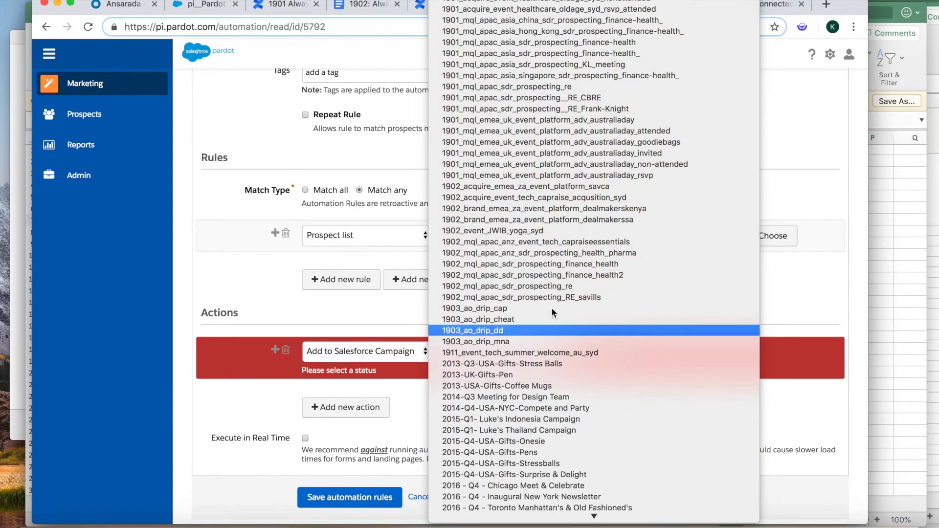
{"action": "left_click", "coordinate": [537, 253]}
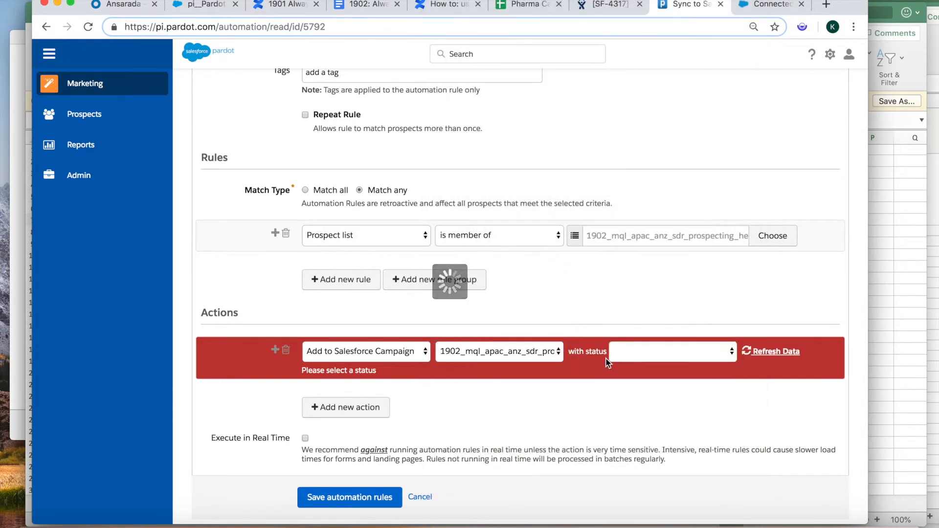
{"action": "left_click", "coordinate": [642, 351]}
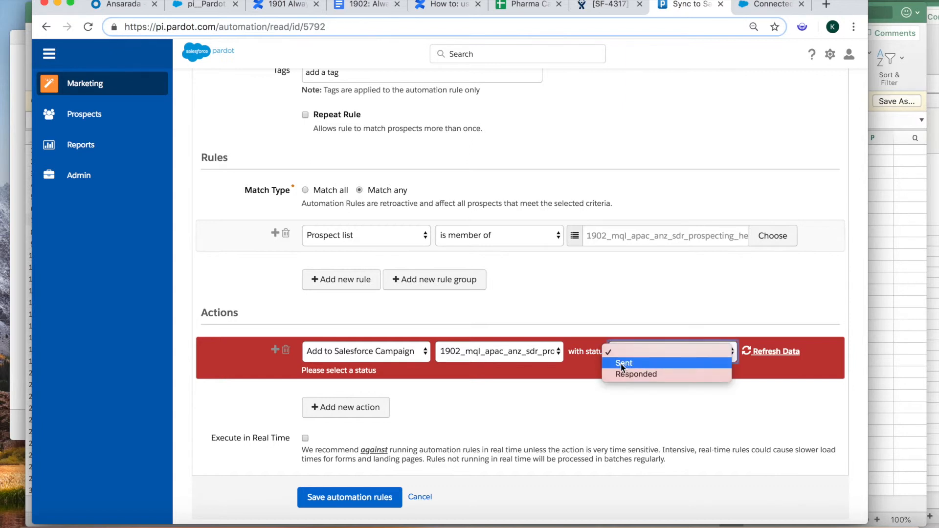
{"action": "left_click", "coordinate": [622, 363]}
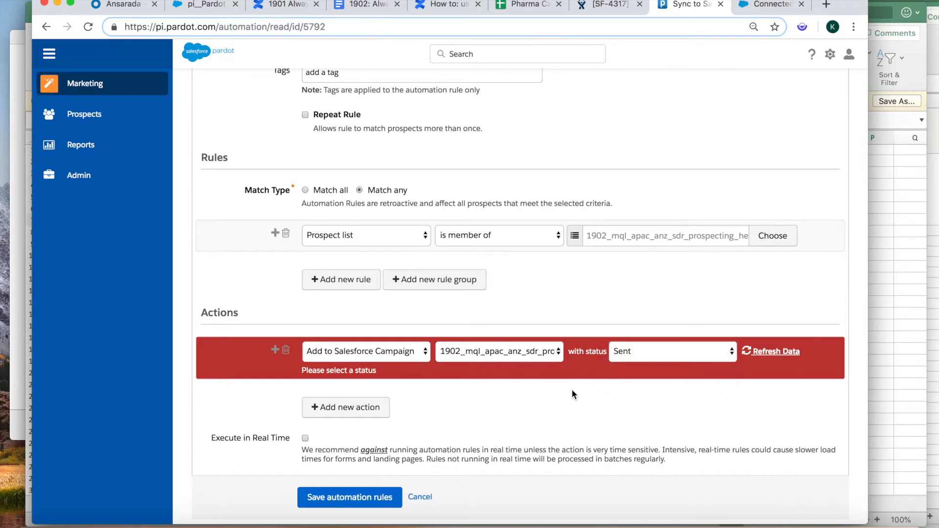
{"action": "scroll", "coordinate": [486, 404], "scroll_direction": "down", "scroll_amount": 1}
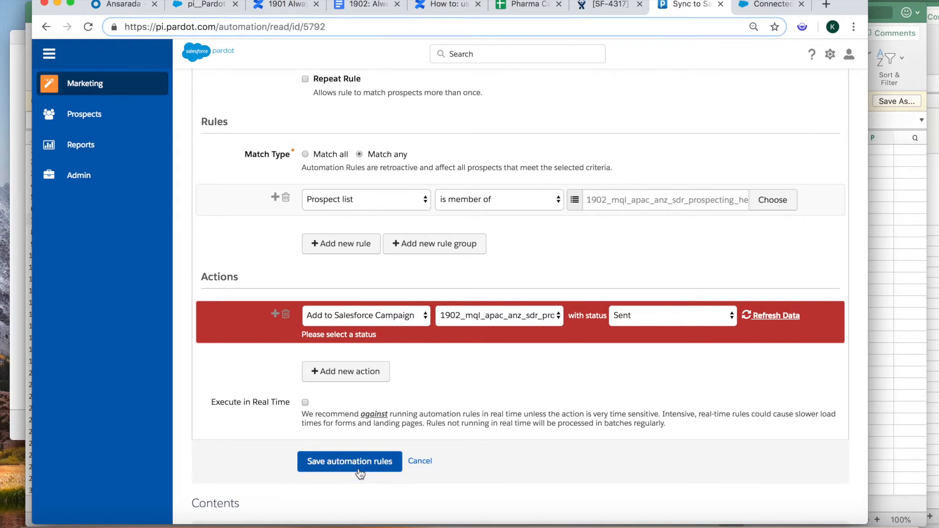
{"action": "left_click", "coordinate": [305, 402]}
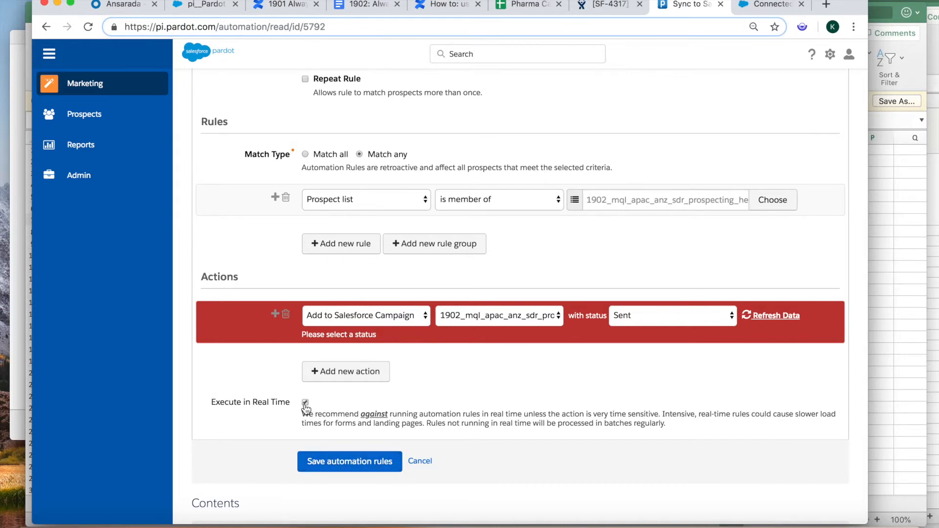
- Save the real-time rule and resume it, confirming the resume prompt
{"action": "left_click", "coordinate": [316, 462]}
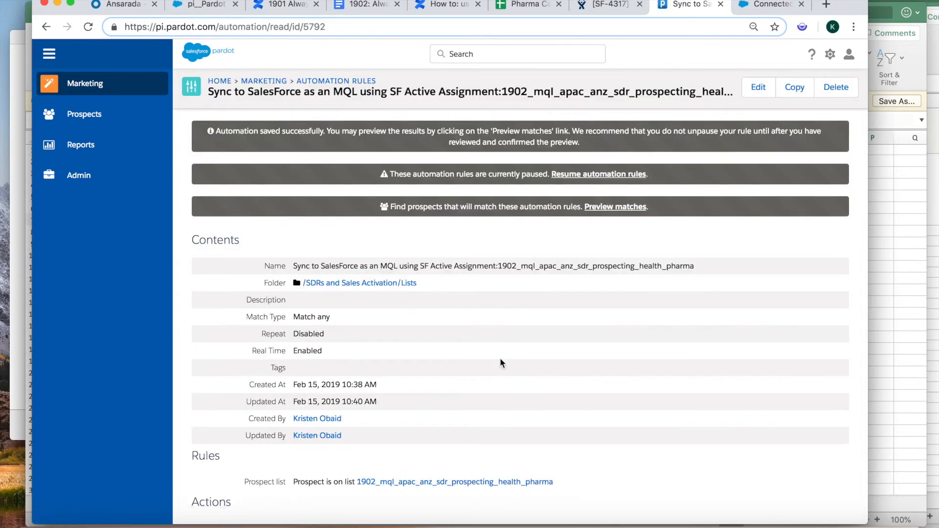
{"action": "scroll", "coordinate": [494, 381], "scroll_direction": "down", "scroll_amount": 3}
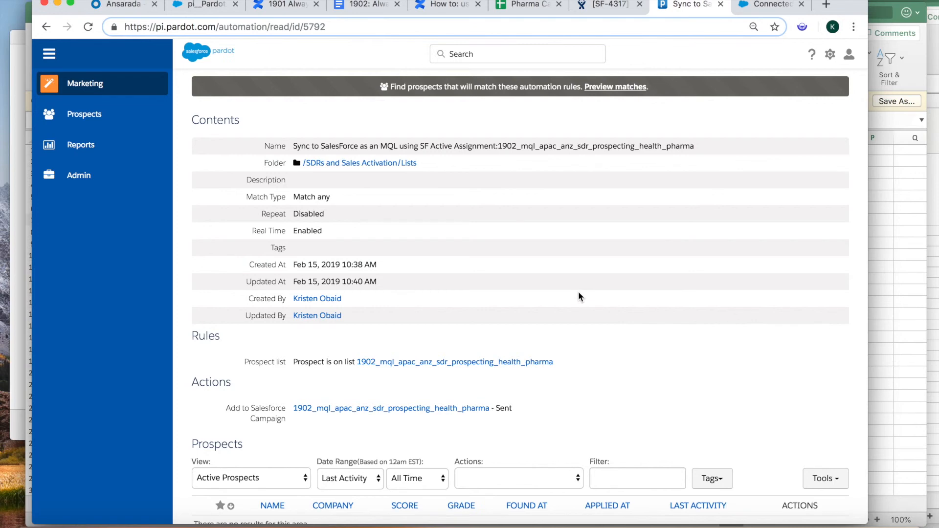
{"action": "scroll", "coordinate": [578, 296], "scroll_direction": "up", "scroll_amount": 3}
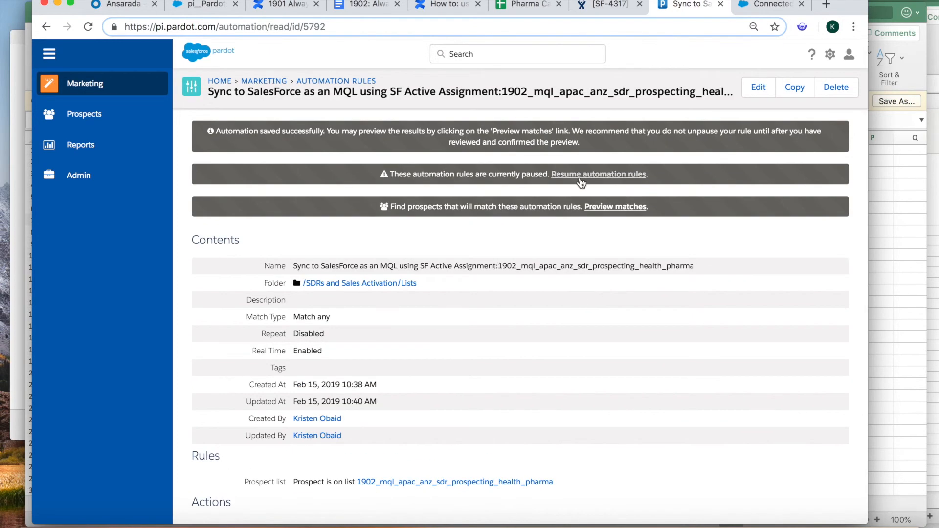
{"action": "left_click", "coordinate": [580, 176]}
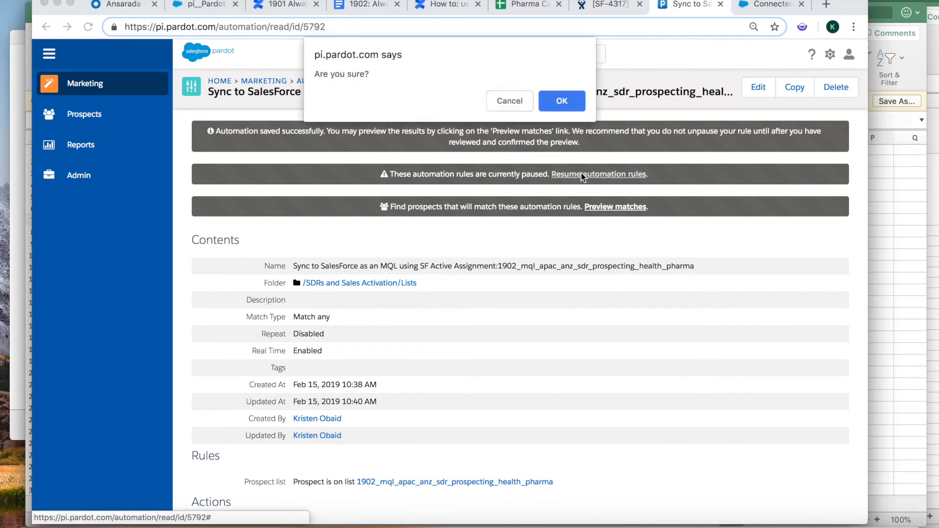
{"action": "left_click", "coordinate": [561, 101]}
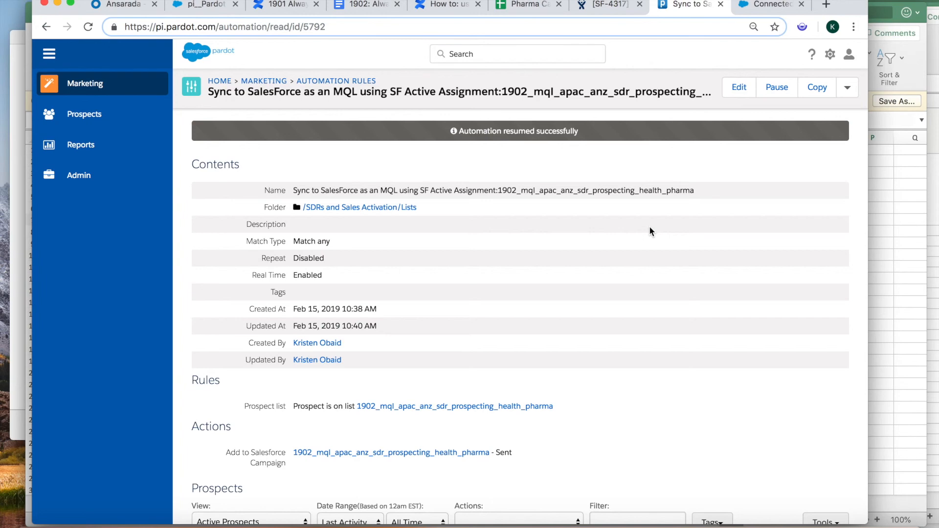
{"action": "left_click", "coordinate": [698, 525]}
{"action": "right_click", "coordinate": [699, 523]}
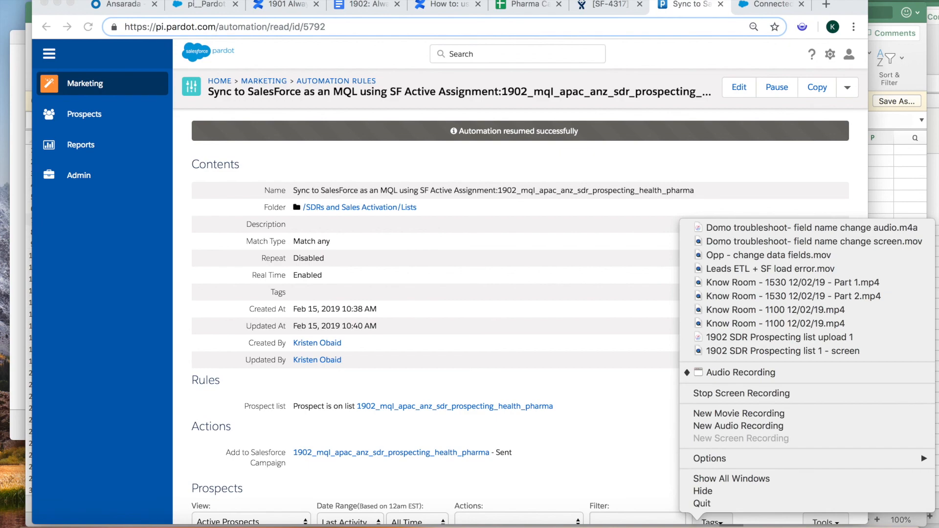